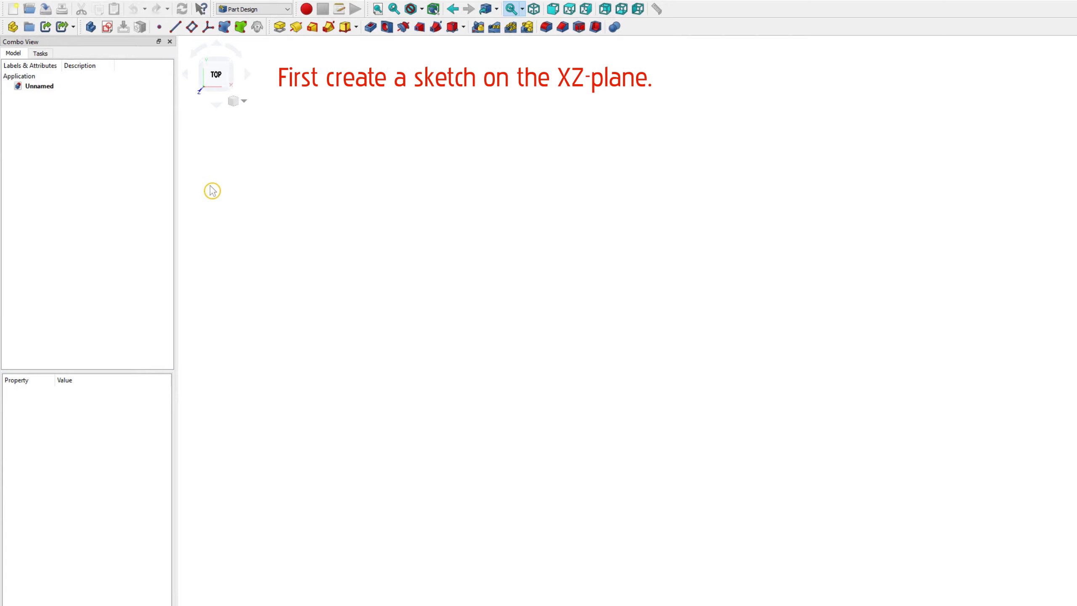
- Create a new sketch attached to the XZ_Plane
{"action": "left_click", "coordinate": [108, 28]}
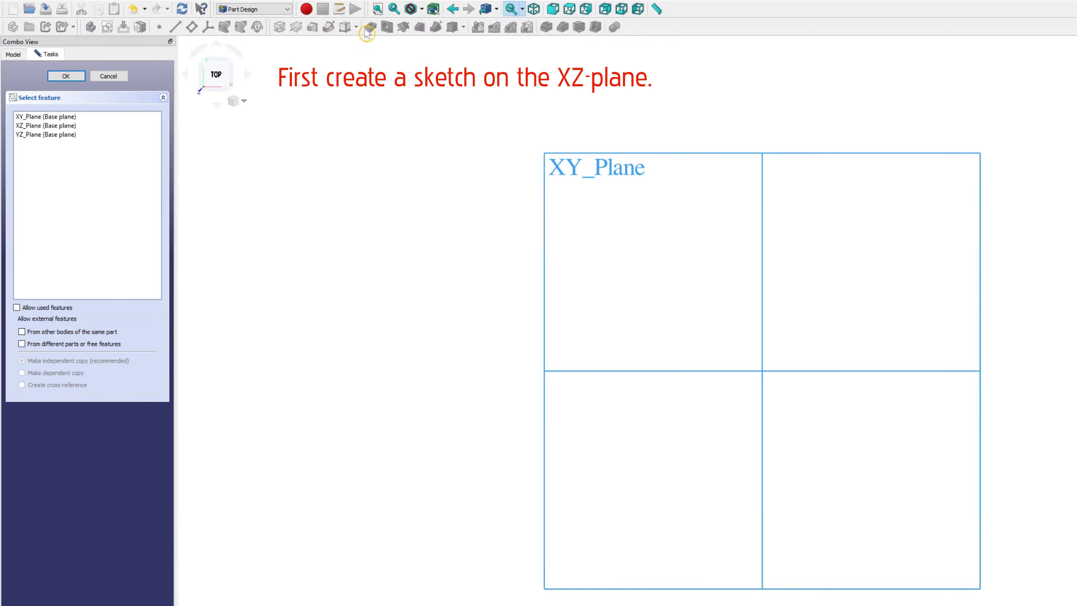
{"action": "left_click", "coordinate": [535, 13]}
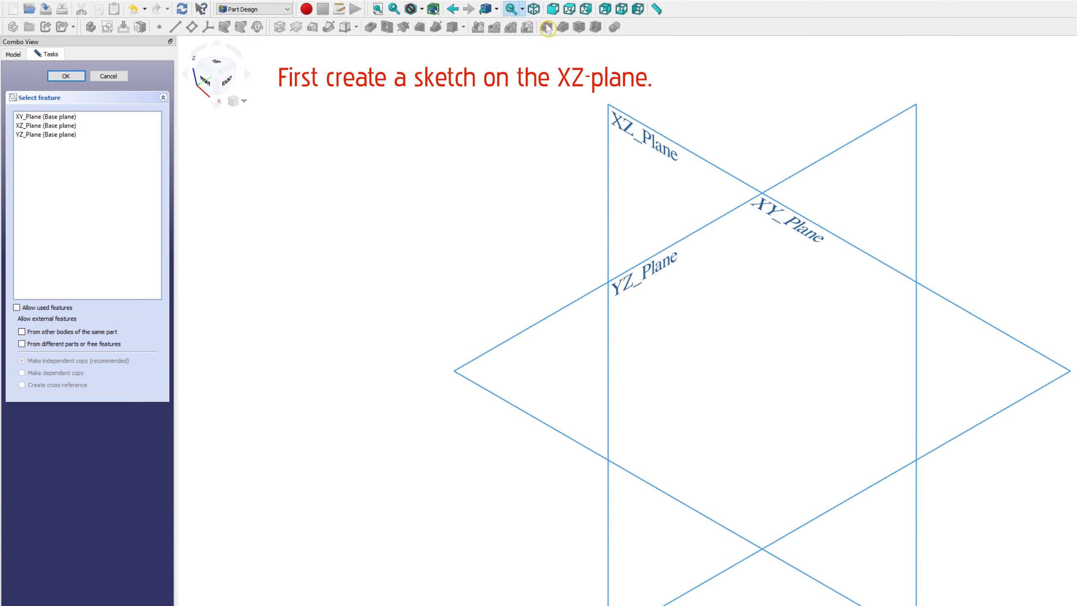
{"action": "left_click", "coordinate": [617, 113]}
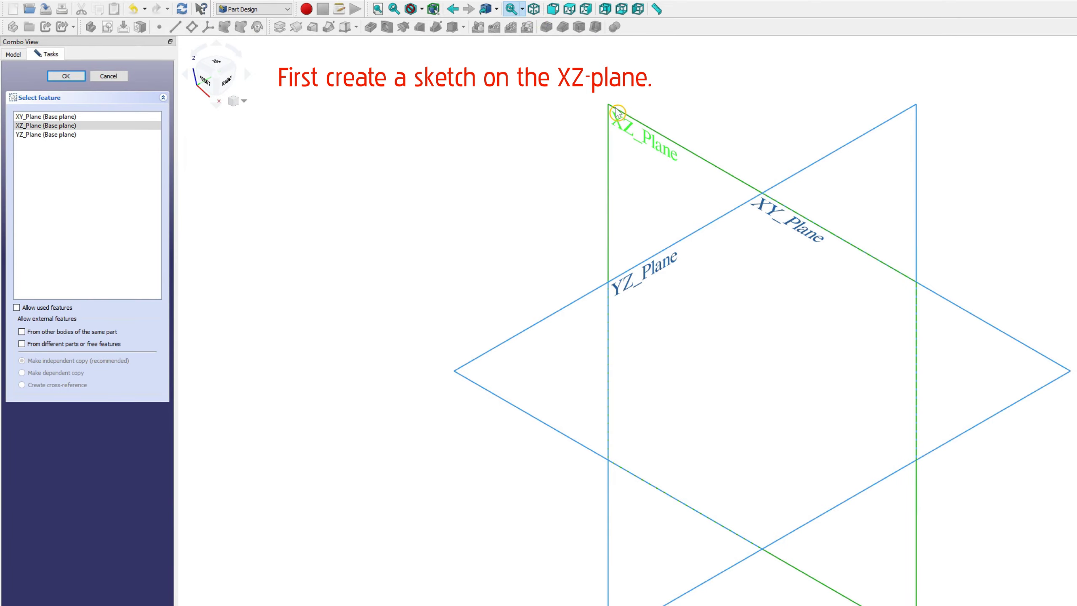
{"action": "left_click", "coordinate": [71, 81]}
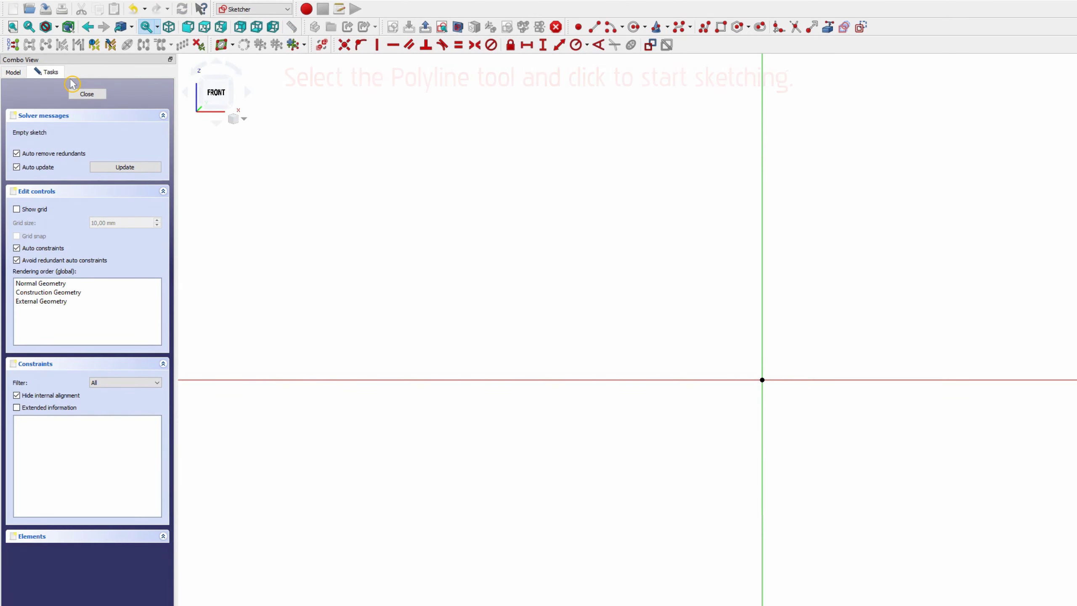
- Draw a closed T-shaped polyline with a wide top, short side steps and walls reaching the horizontal axis
{"action": "mouse_move", "coordinate": [524, 242]}
{"action": "middle_mouse_down"}
{"action": "mouse_move", "coordinate": [438, 245]}
{"action": "mouse_move", "coordinate": [344, 298]}
{"action": "middle_mouse_up"}
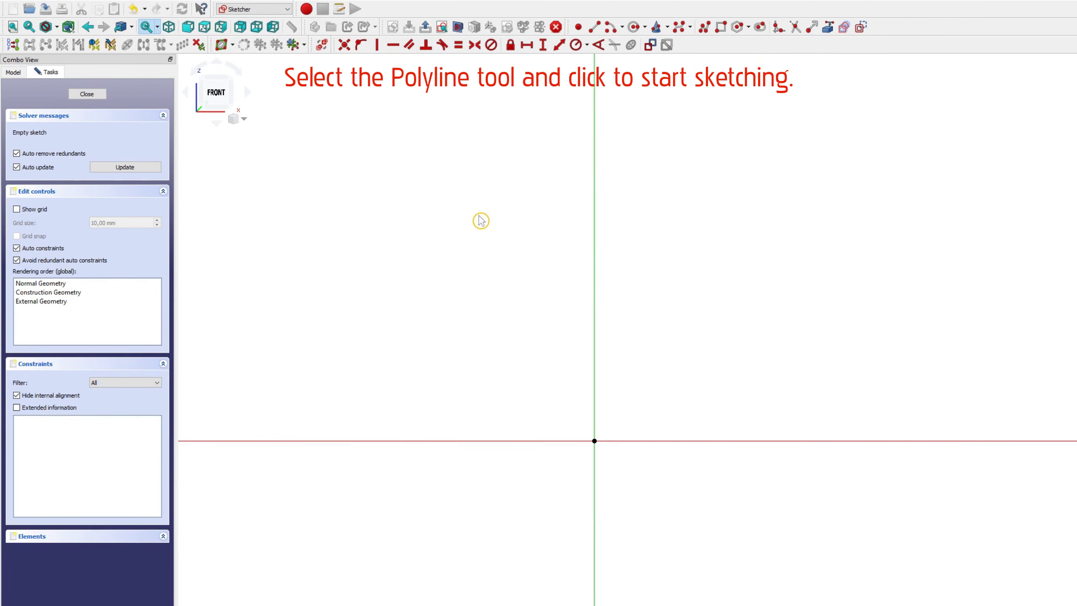
{"action": "left_click", "coordinate": [702, 32]}
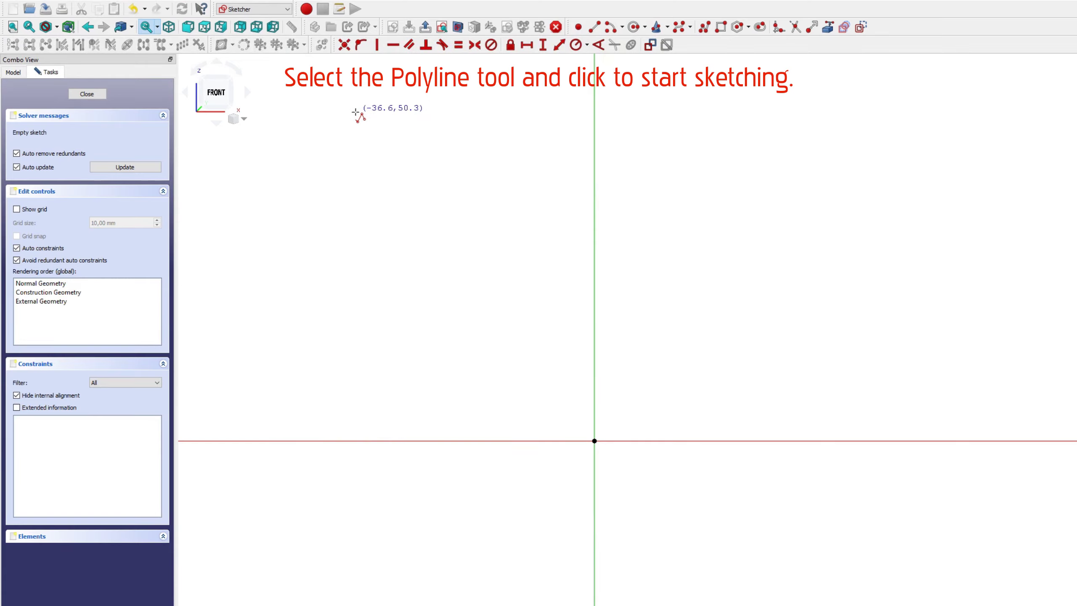
{"action": "left_click", "coordinate": [356, 111]}
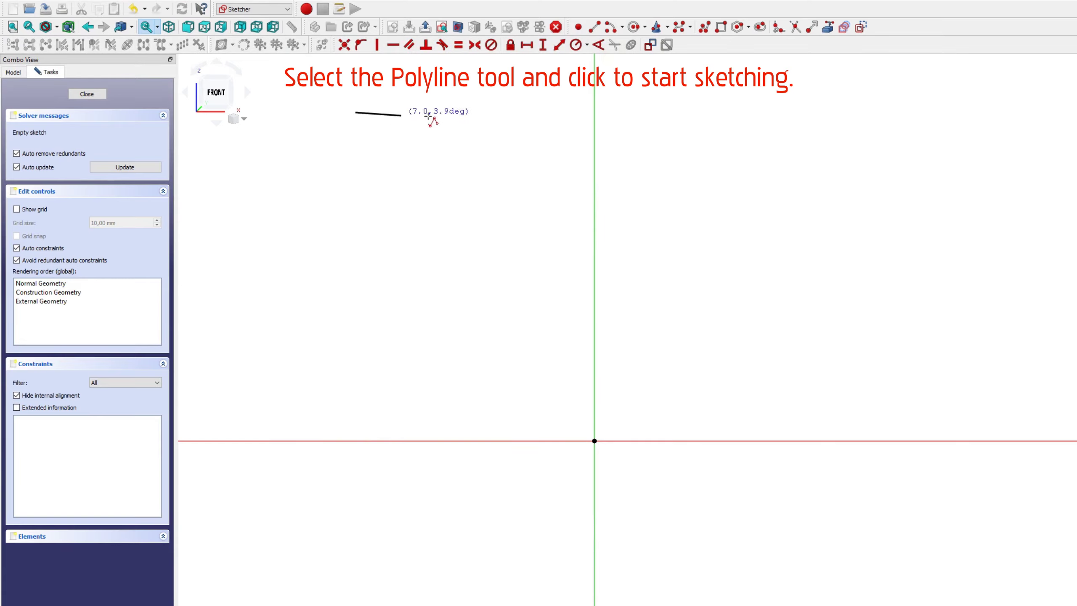
{"action": "left_click", "coordinate": [851, 111]}
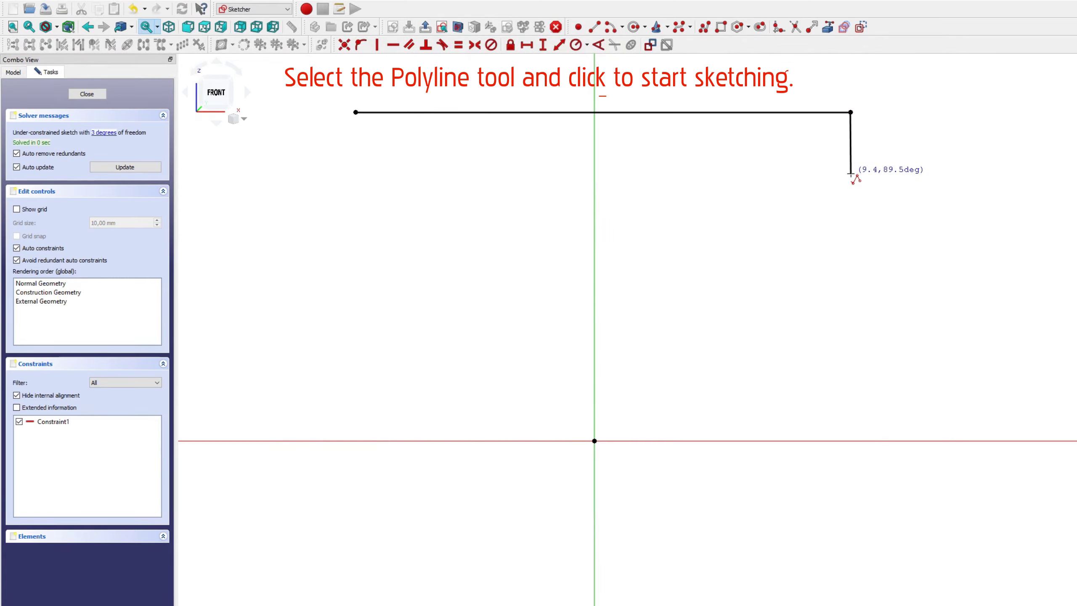
{"action": "left_click", "coordinate": [844, 174]}
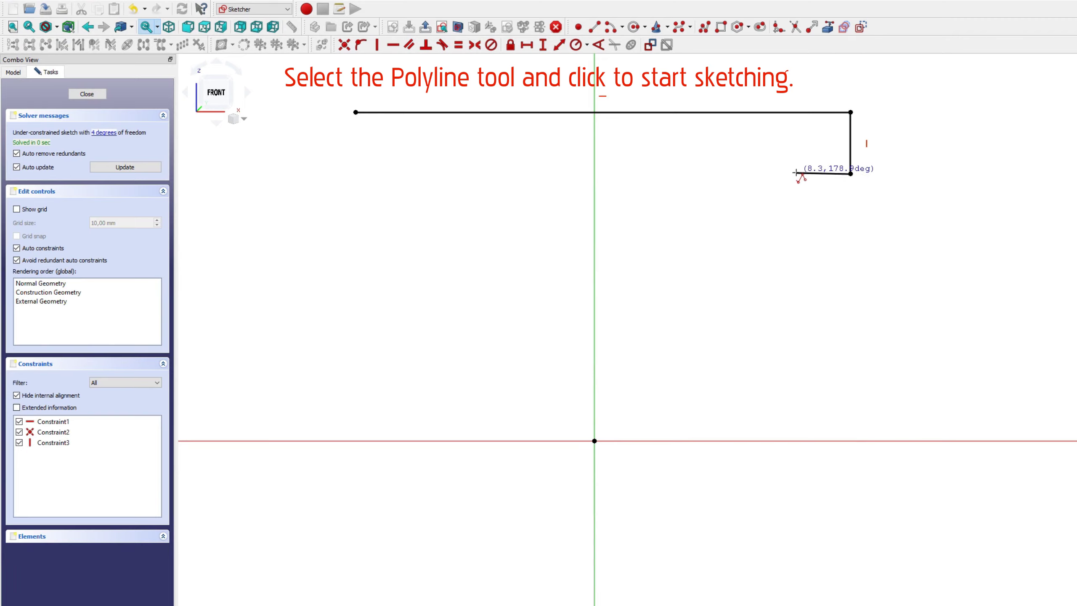
{"action": "left_click", "coordinate": [796, 173]}
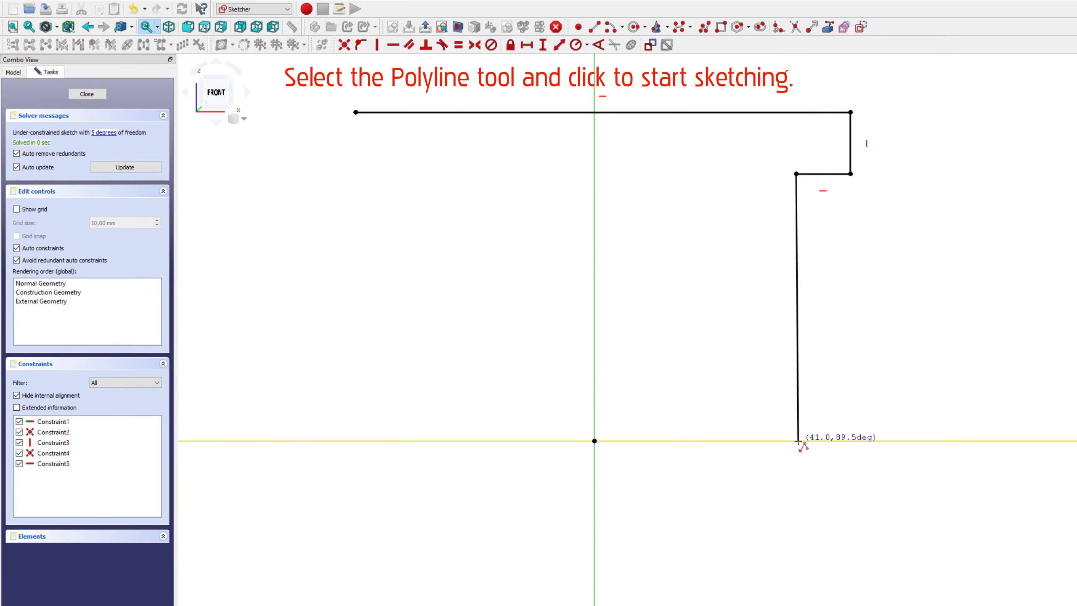
{"action": "left_click", "coordinate": [798, 442]}
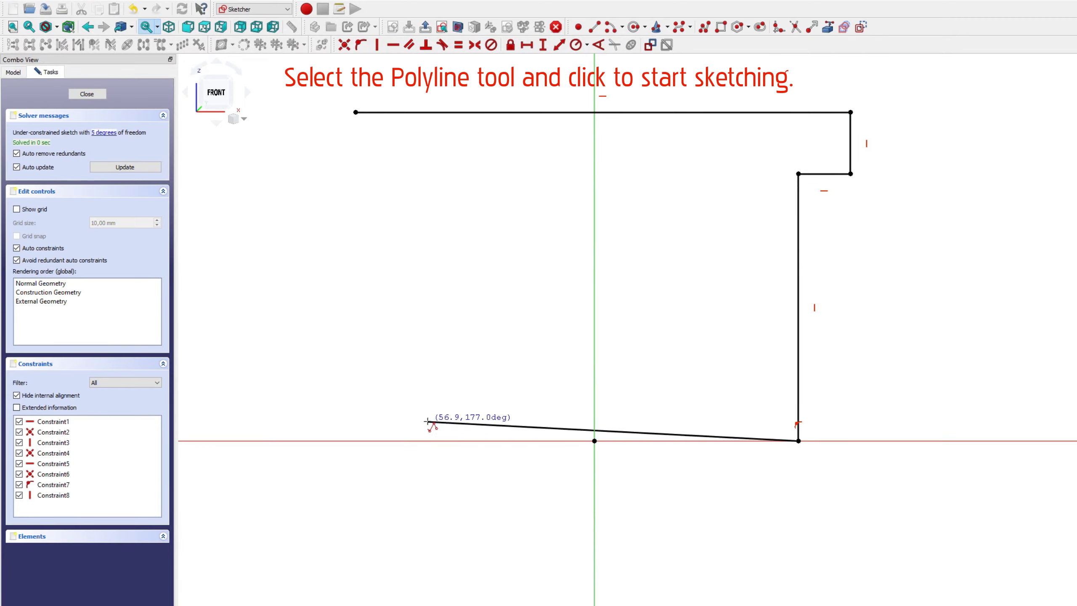
{"action": "left_click", "coordinate": [393, 441]}
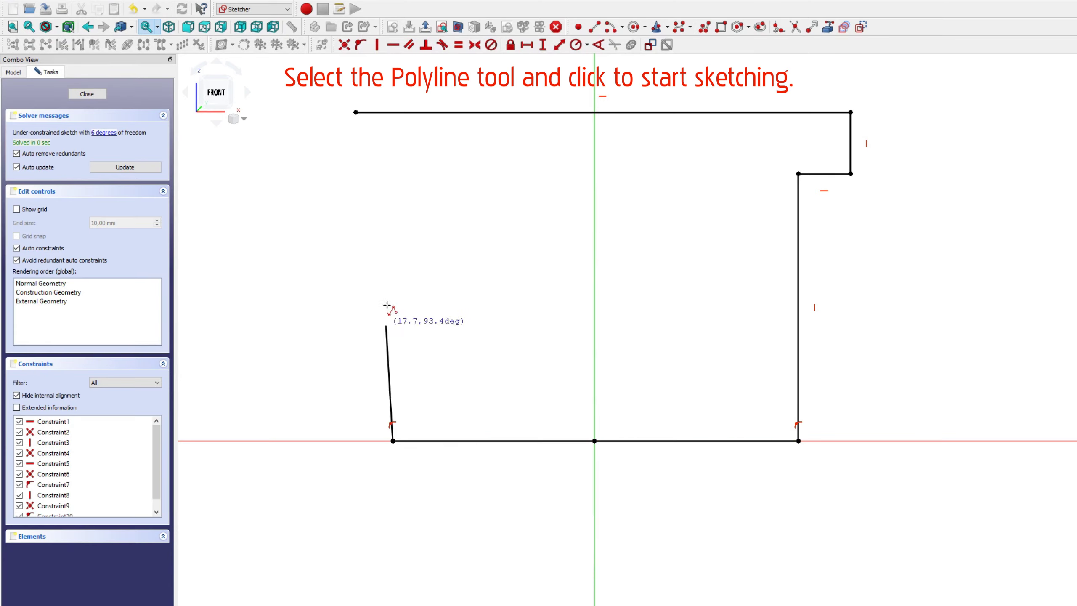
{"action": "left_click", "coordinate": [393, 166]}
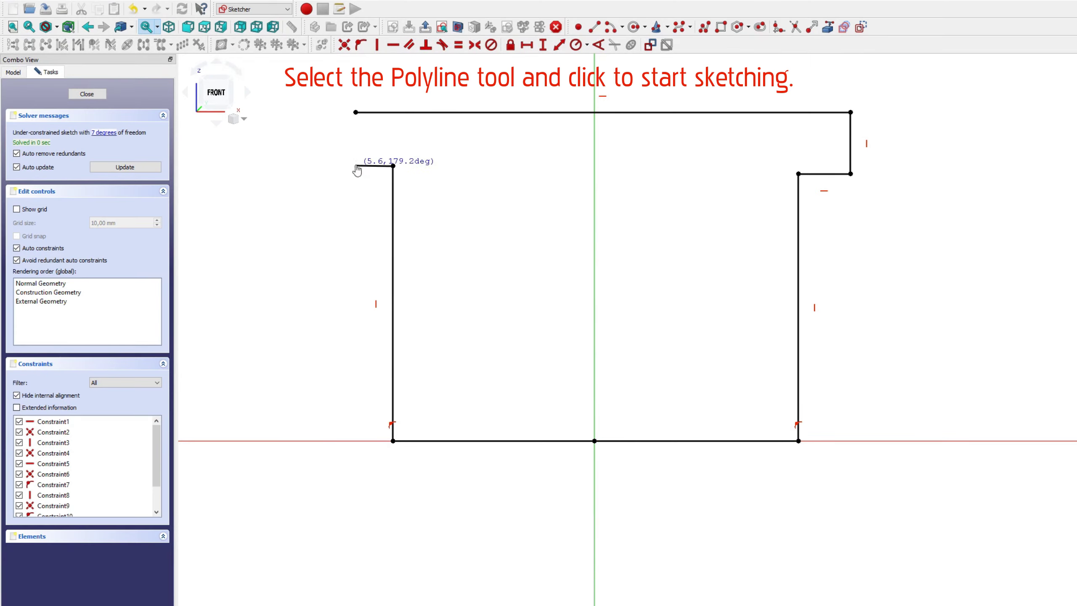
{"action": "left_click", "coordinate": [357, 166]}
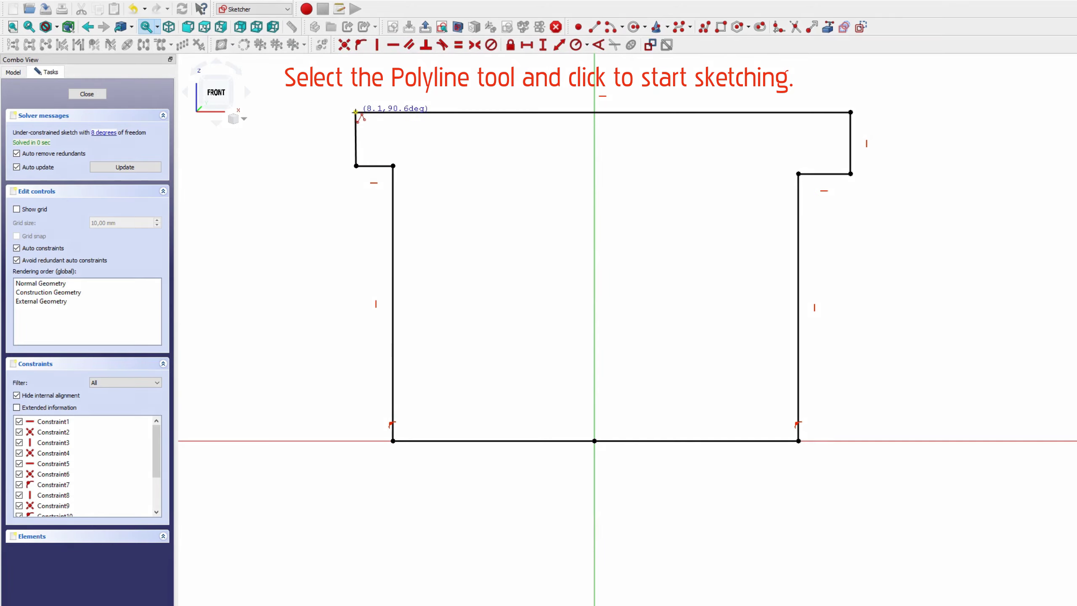
{"action": "left_click", "coordinate": [355, 112]}
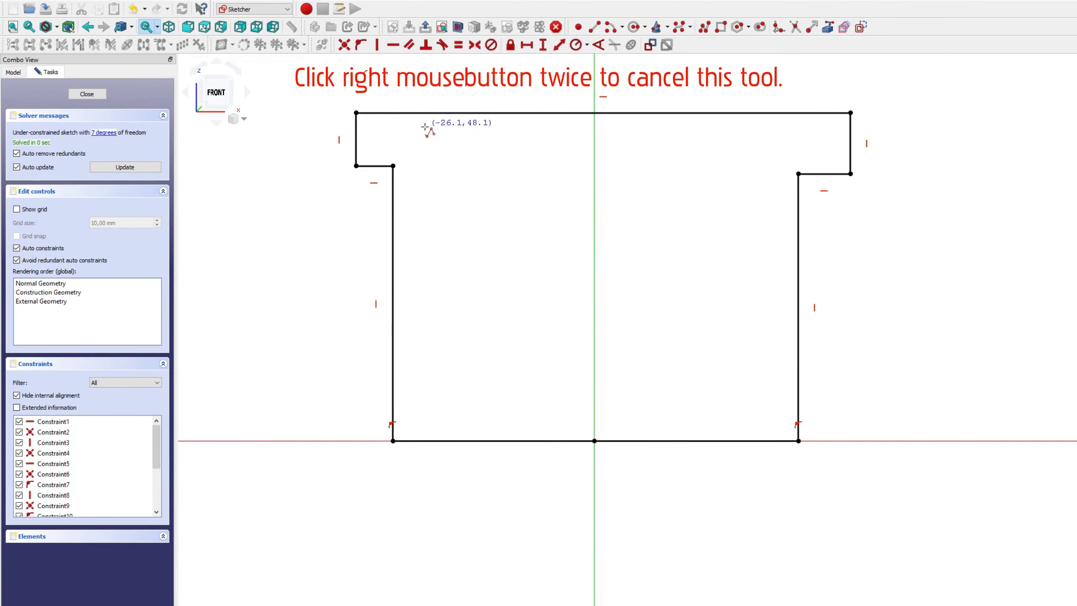
- Make the four short step lines equal in length
{"action": "right_click", "coordinate": [443, 145]}
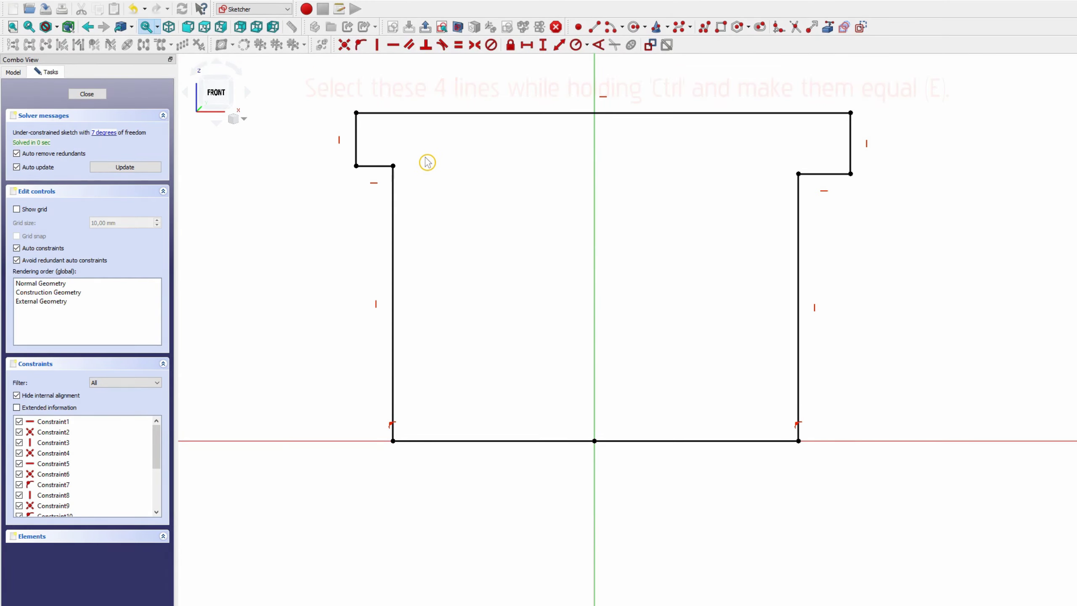
{"action": "left_click", "coordinate": [358, 156]}
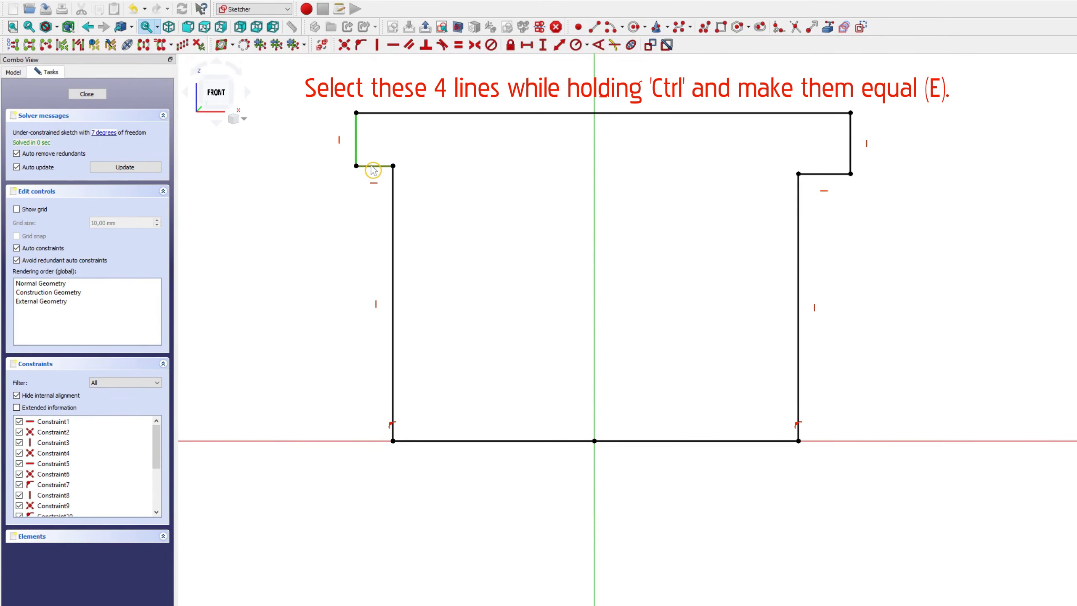
{"action": "left_click", "coordinate": [831, 173], "text": "ctrl"}
{"action": "left_click", "coordinate": [851, 159], "text": "ctrl"}
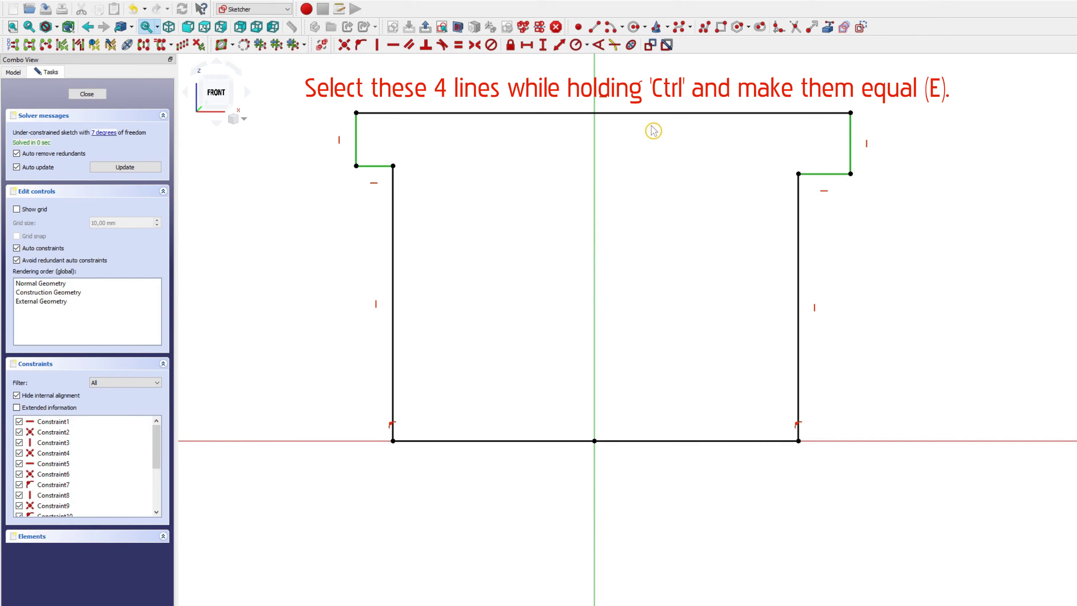
{"action": "left_click", "coordinate": [459, 45]}
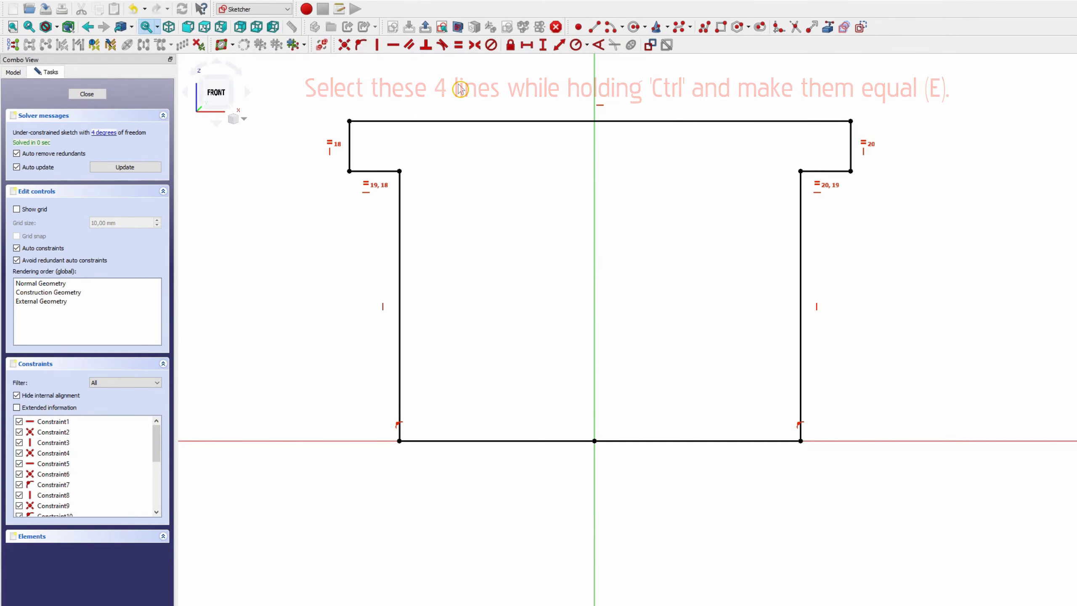
- Make the two top corners symmetric about the vertical axis
{"action": "left_click", "coordinate": [351, 122]}
{"action": "left_click", "coordinate": [851, 122]}
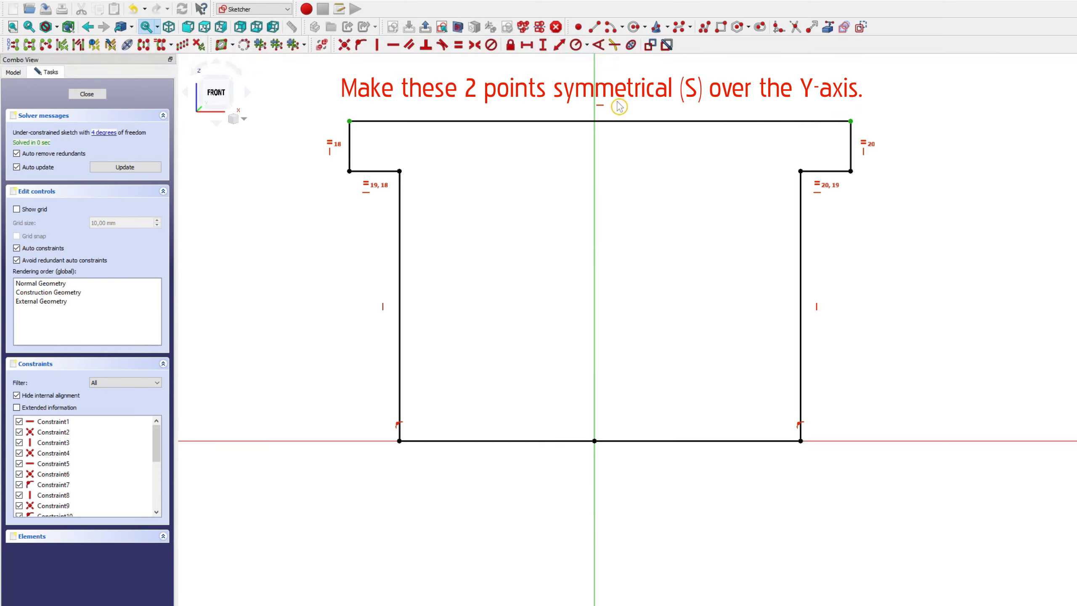
{"action": "left_click", "coordinate": [595, 98]}
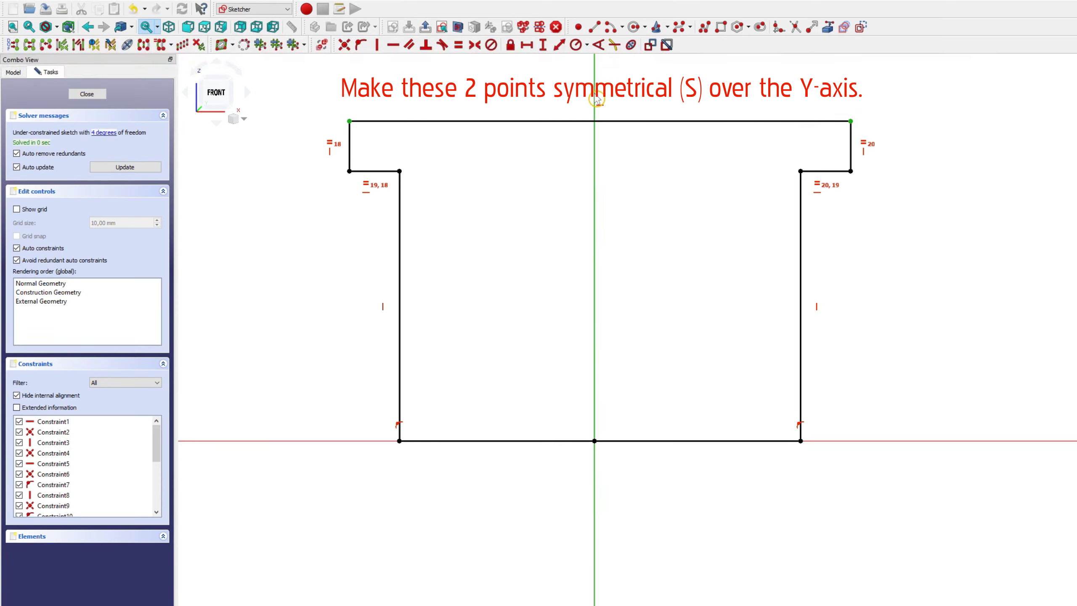
{"action": "left_click", "coordinate": [473, 47]}
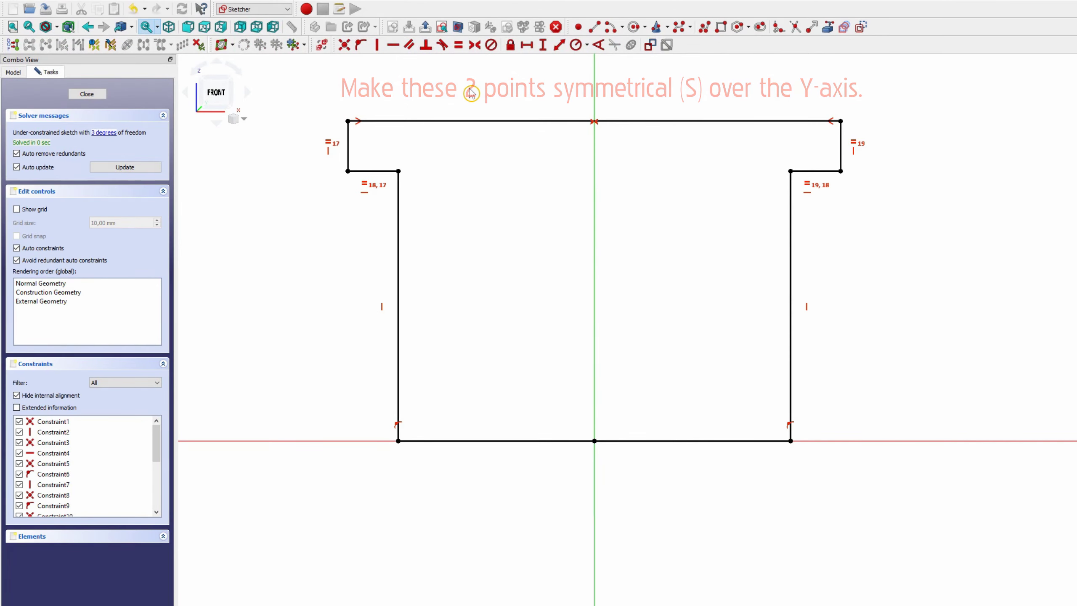
{"action": "left_click", "coordinate": [471, 122]}
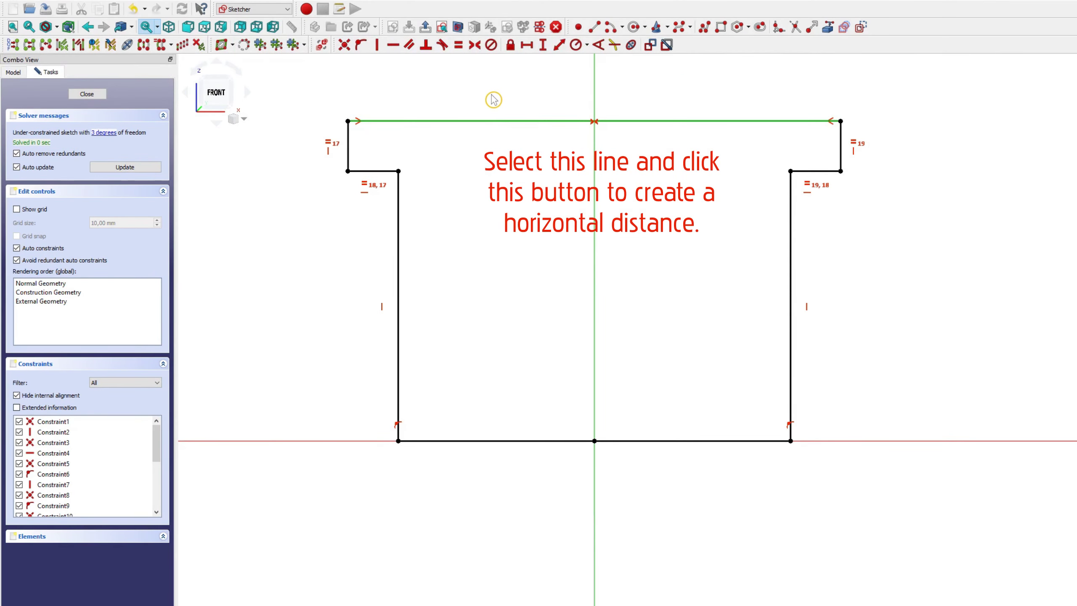
- Dimension the top line to 60 mm wide and the outline 50 mm tall above the axis
{"action": "left_click", "coordinate": [526, 45]}
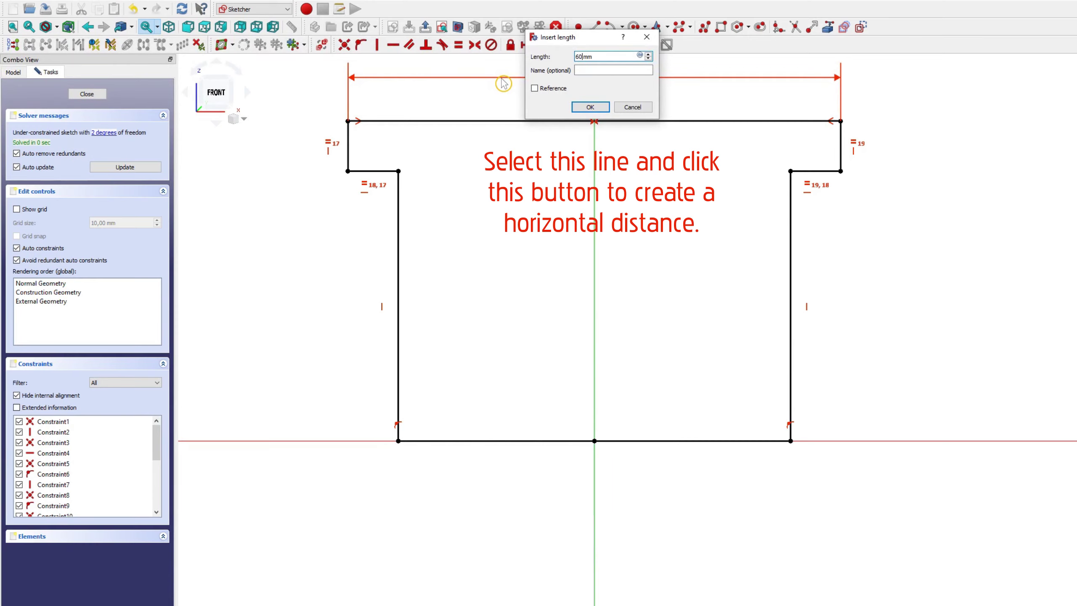
{"action": "key", "text": "Return"}
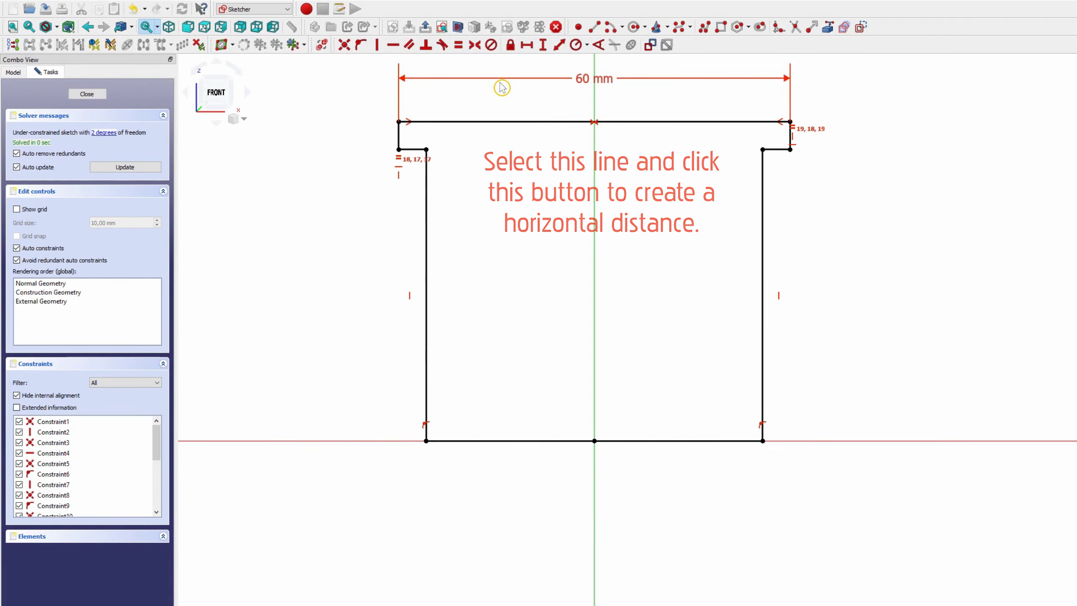
{"action": "left_click", "coordinate": [399, 122]}
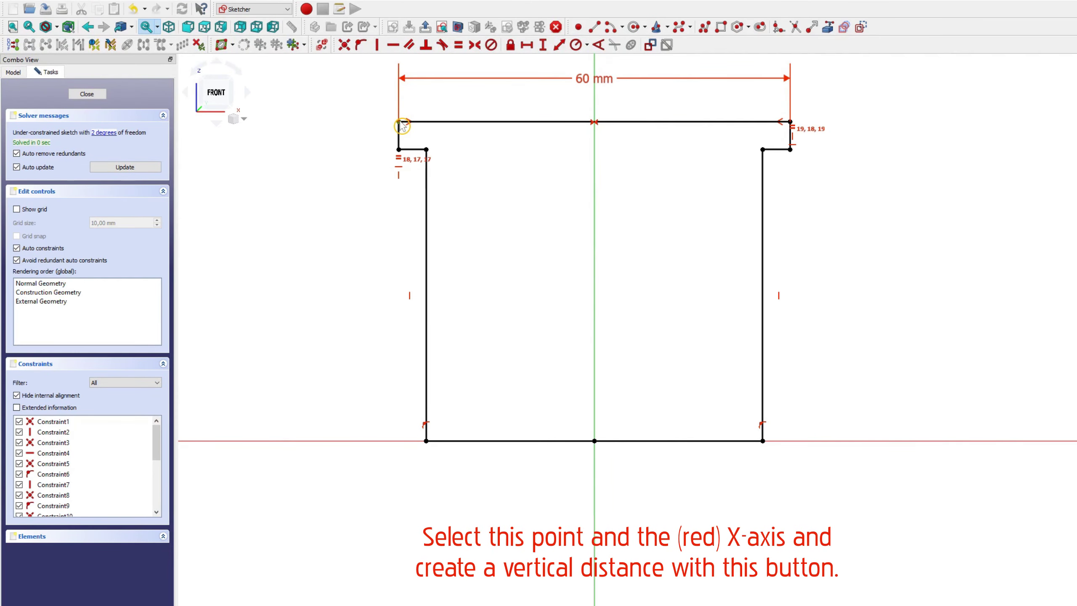
{"action": "left_click", "coordinate": [340, 441]}
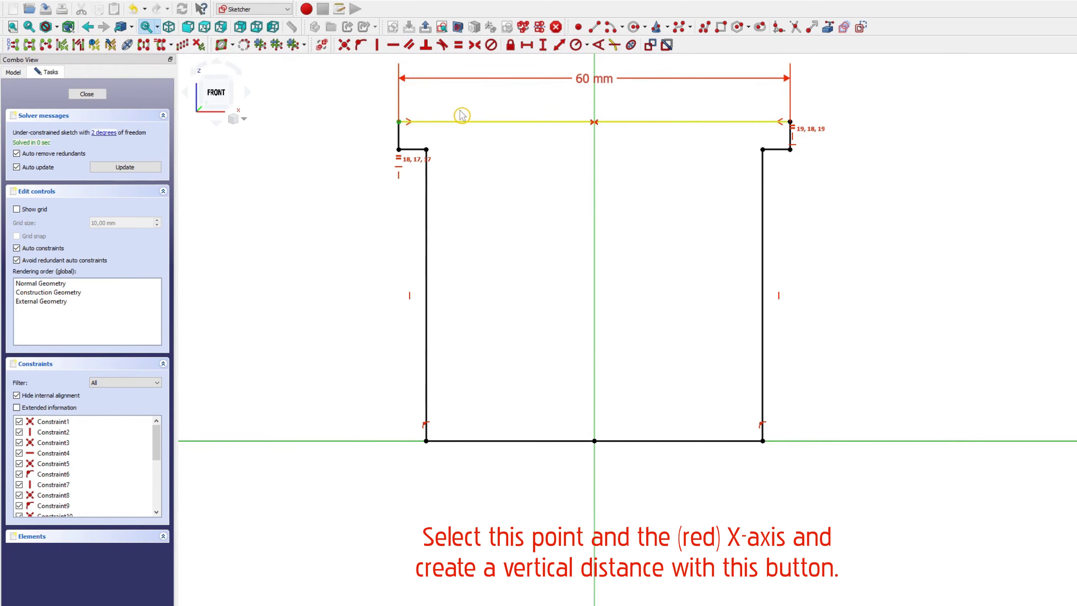
{"action": "left_click", "coordinate": [543, 46]}
{"action": "type", "text": "50"}
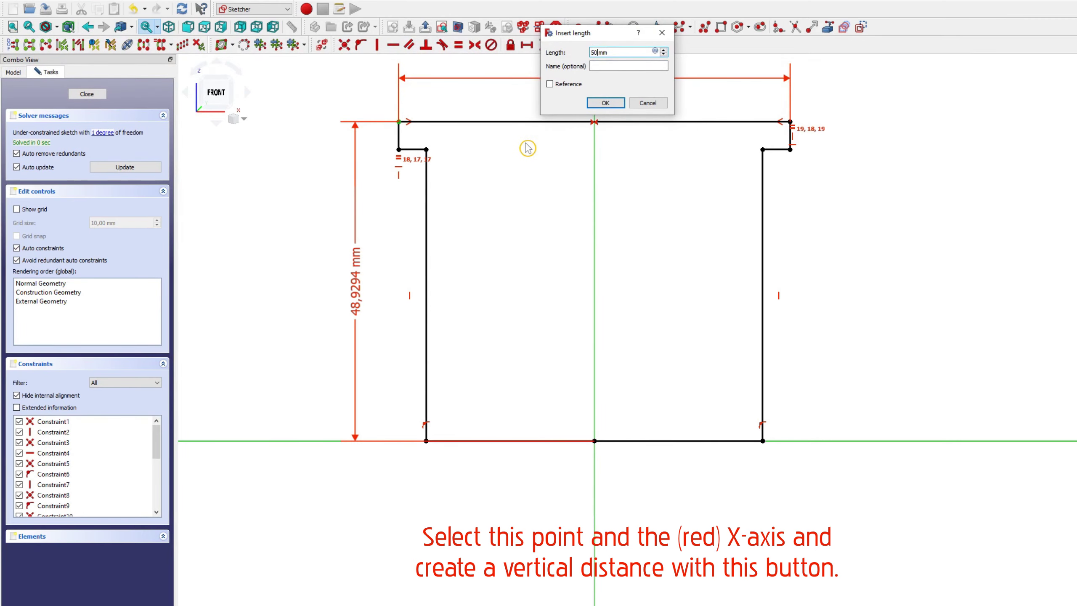
{"action": "key", "text": "Return"}
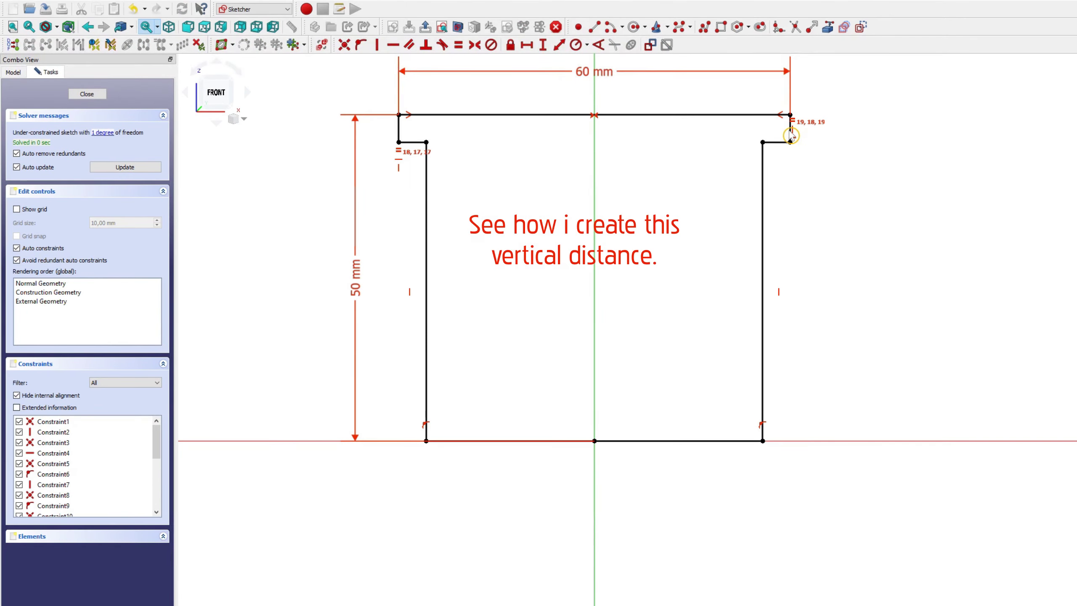
- Set the top-right step height to 10 mm and move its dimension outside the outline
{"action": "scroll", "coordinate": [791, 136], "scroll_direction": "up", "scroll_amount": 2}
{"action": "scroll", "coordinate": [751, 208], "scroll_direction": "up", "scroll_amount": 2}
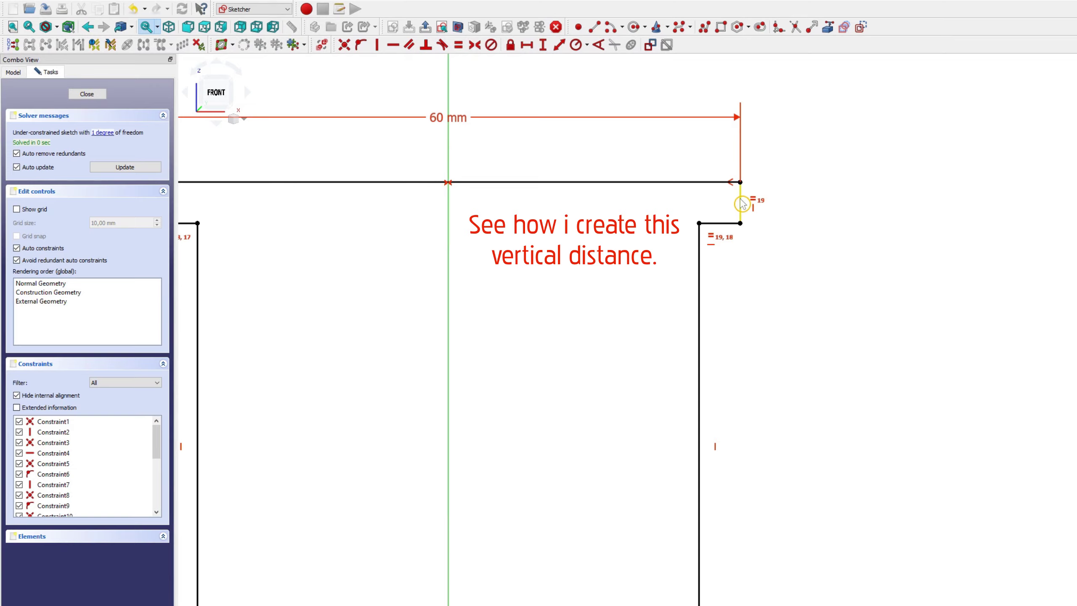
{"action": "left_click", "coordinate": [742, 203]}
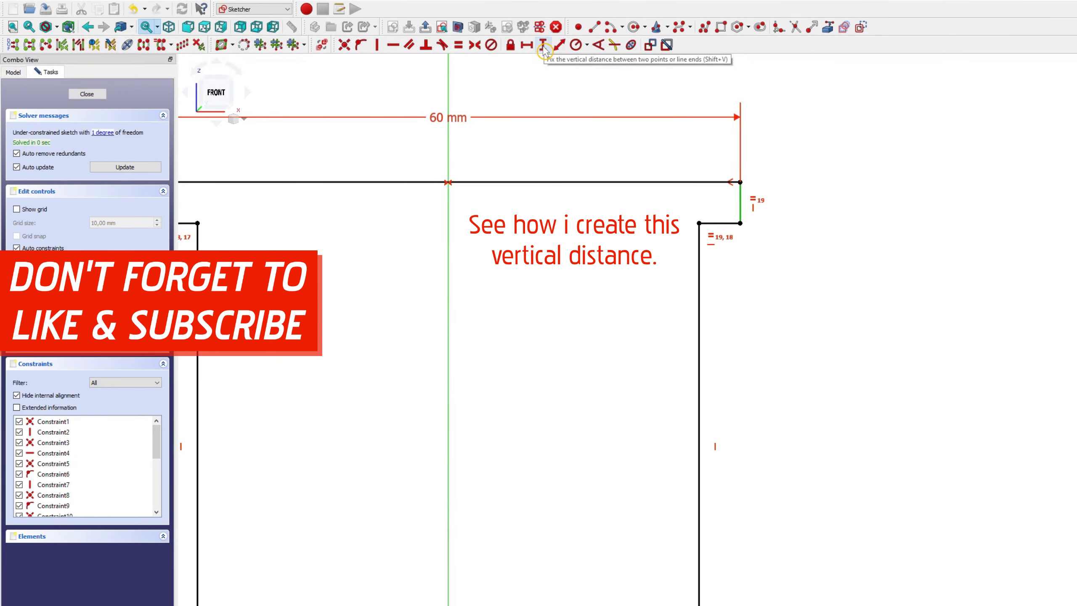
{"action": "left_click", "coordinate": [543, 45]}
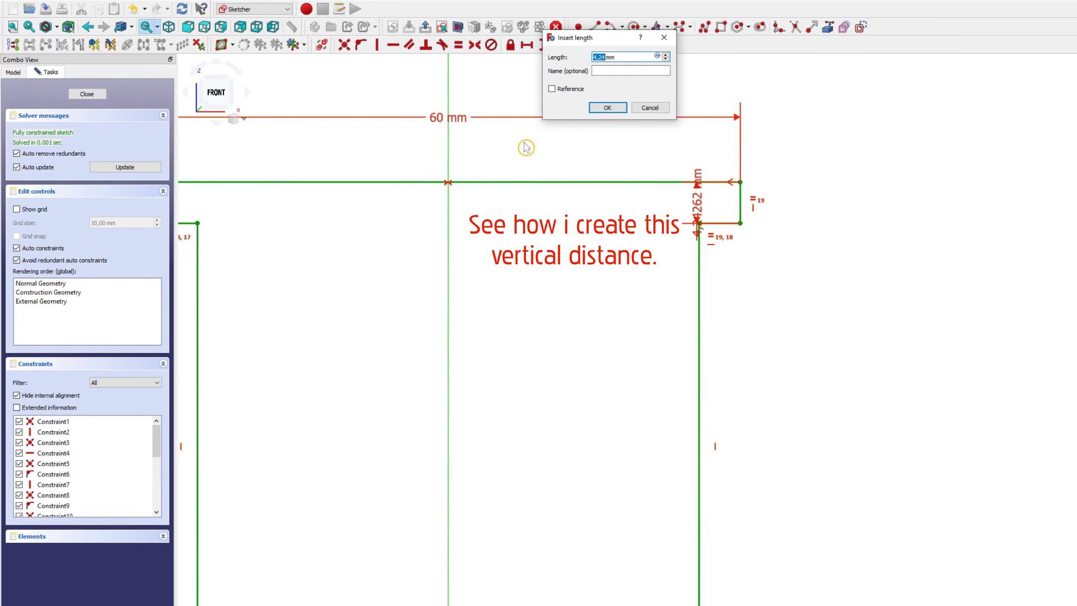
{"action": "key", "text": "Return"}
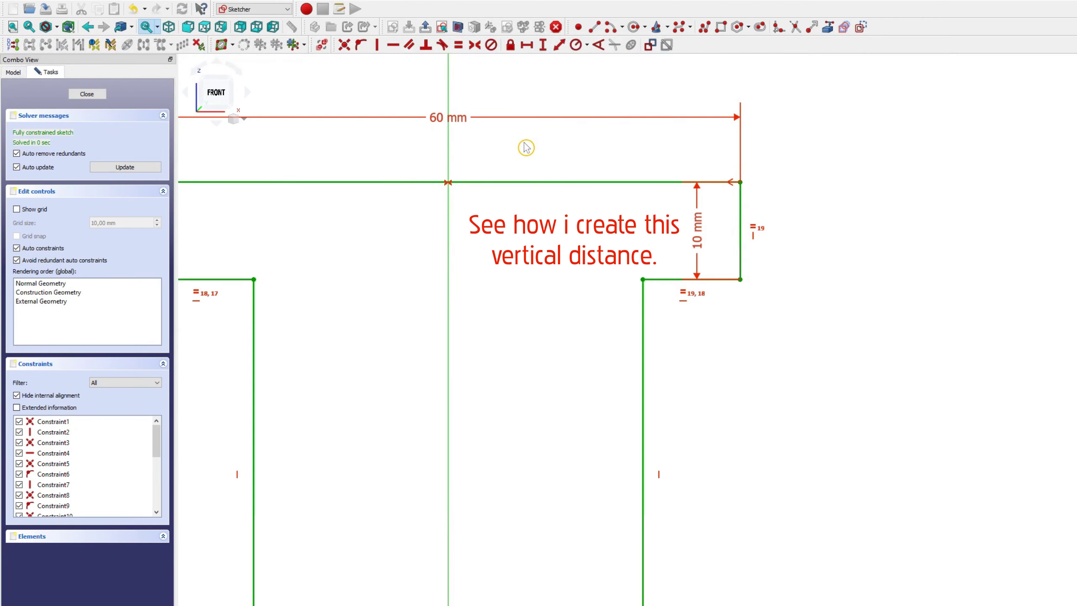
{"action": "scroll", "coordinate": [639, 262], "scroll_direction": "down", "scroll_amount": 3}
{"action": "scroll", "coordinate": [645, 306], "scroll_direction": "up", "scroll_amount": 1}
{"action": "middle_click_drag", "start_coordinate": [644, 306], "coordinate": [661, 303]}
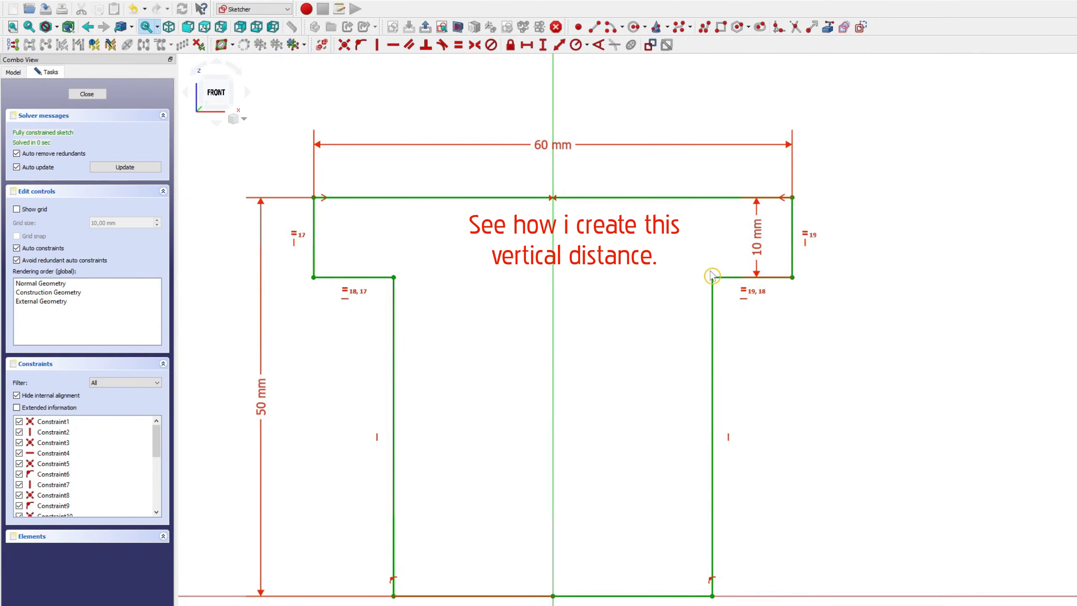
{"action": "left_click_drag", "start_coordinate": [750, 258], "coordinate": [833, 255]}
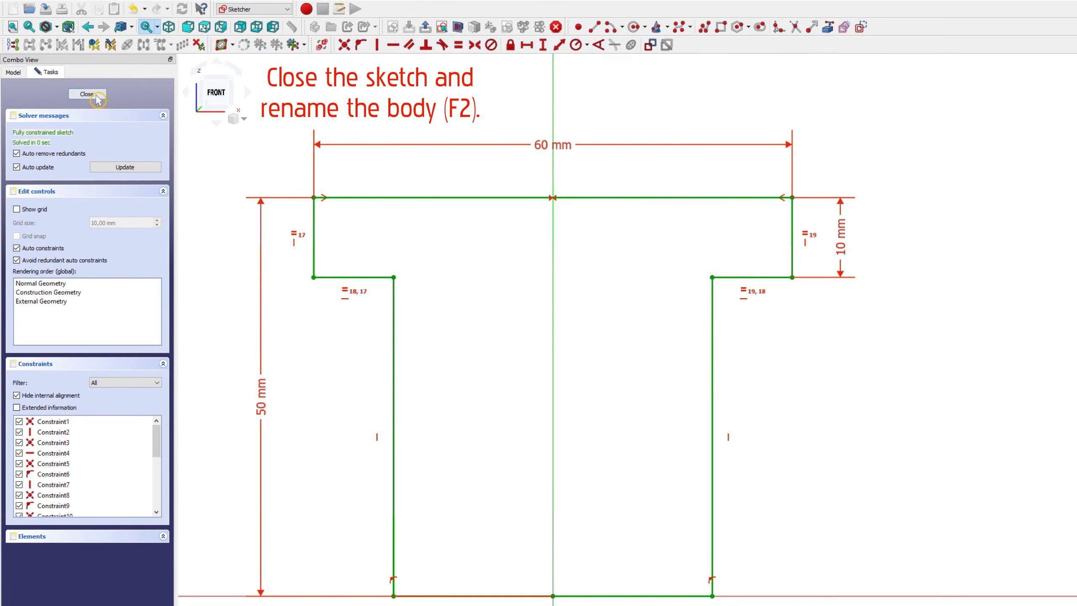
- Close the sketch and rename the body to Pot
{"action": "left_click", "coordinate": [98, 99]}
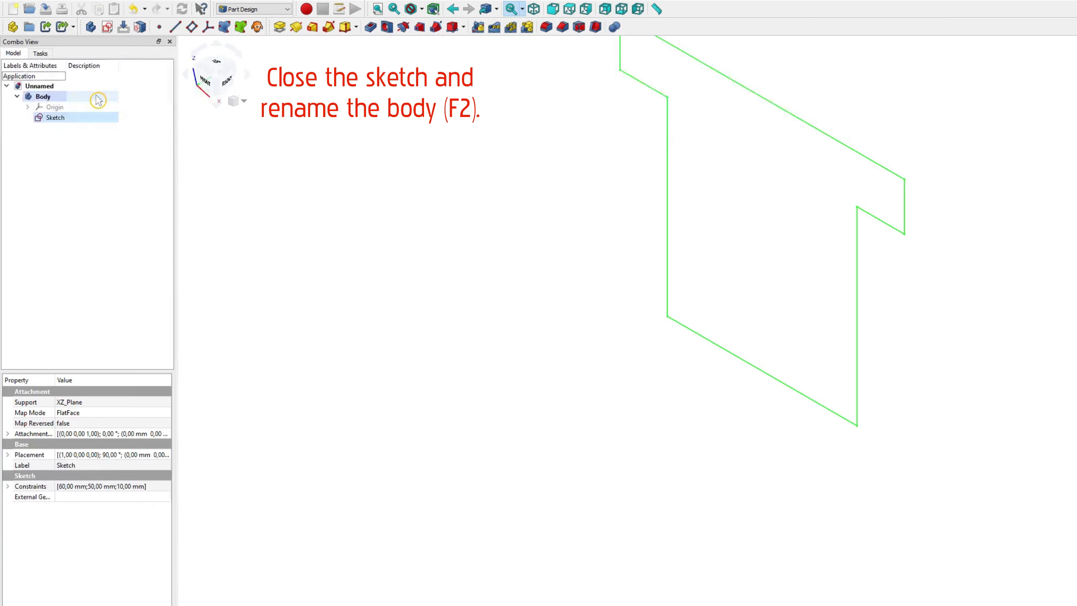
{"action": "left_click", "coordinate": [255, 268]}
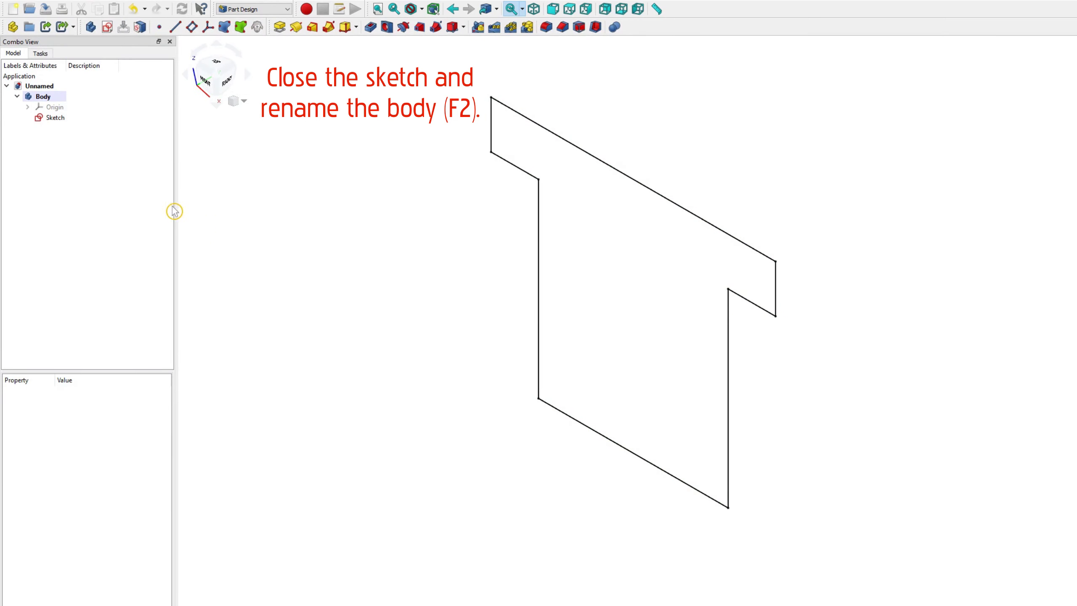
{"action": "left_click", "coordinate": [42, 97]}
{"action": "key", "text": "F2"}
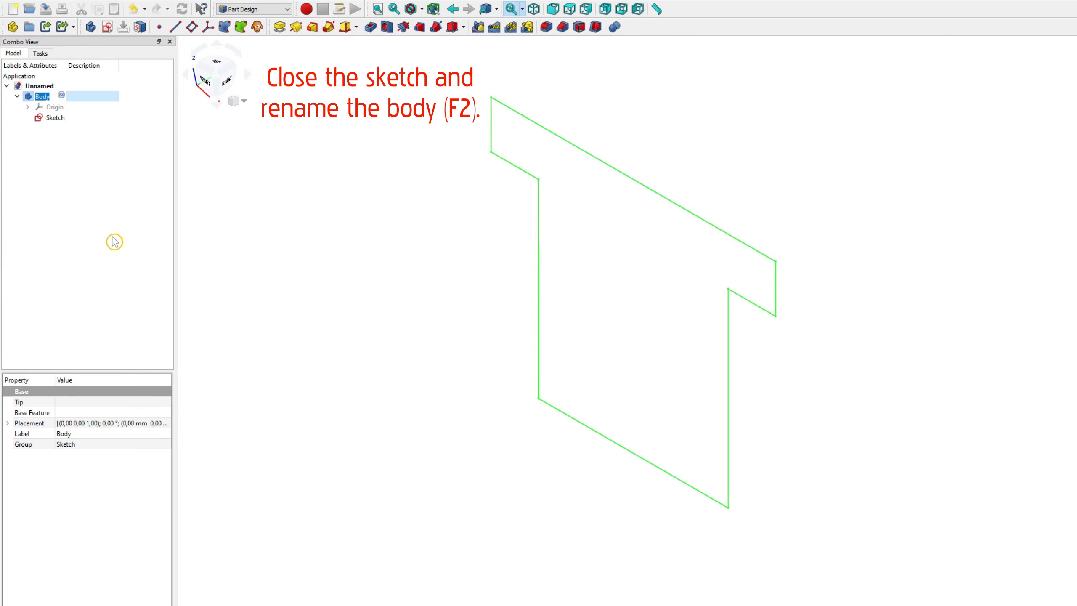
{"action": "type", "text": "Pol"}
{"action": "key", "text": "Return"}
- Set the Pot body's shape colour to black
{"action": "key", "text": "ctrl+d"}
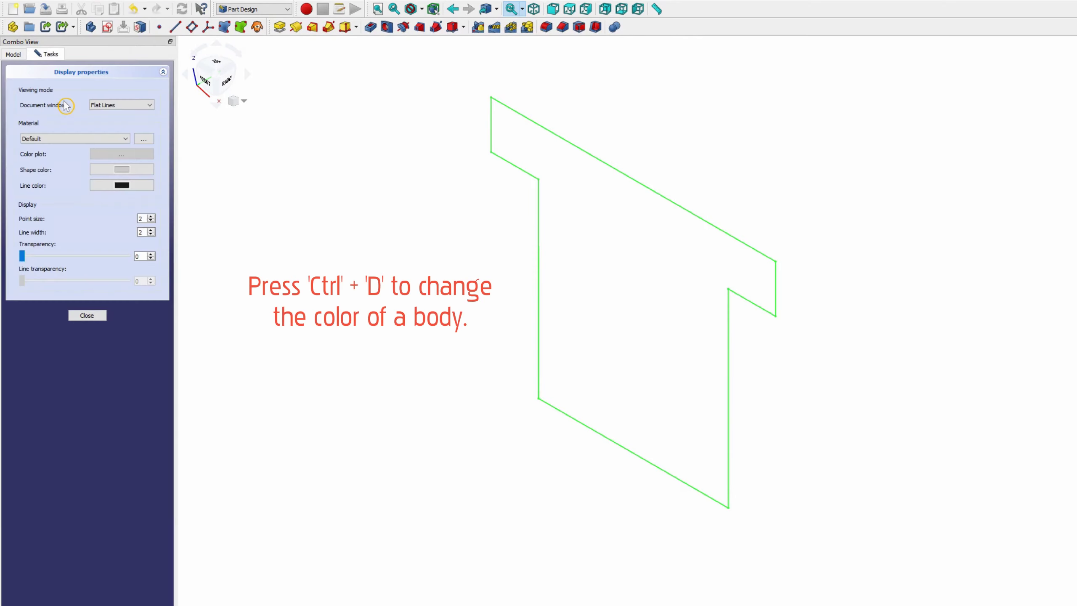
{"action": "left_click", "coordinate": [120, 172]}
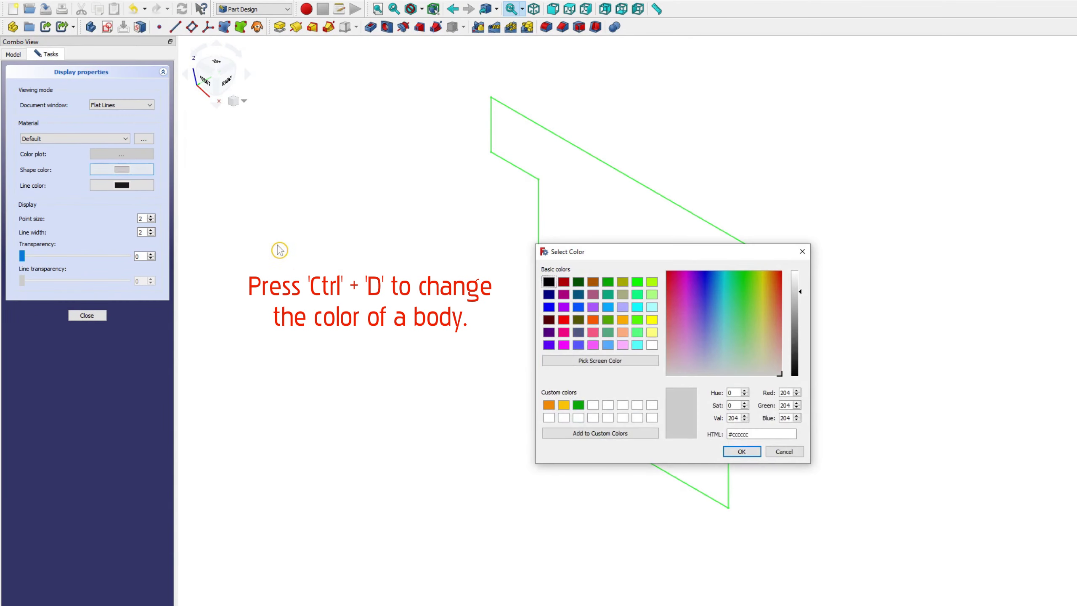
{"action": "left_click", "coordinate": [549, 282]}
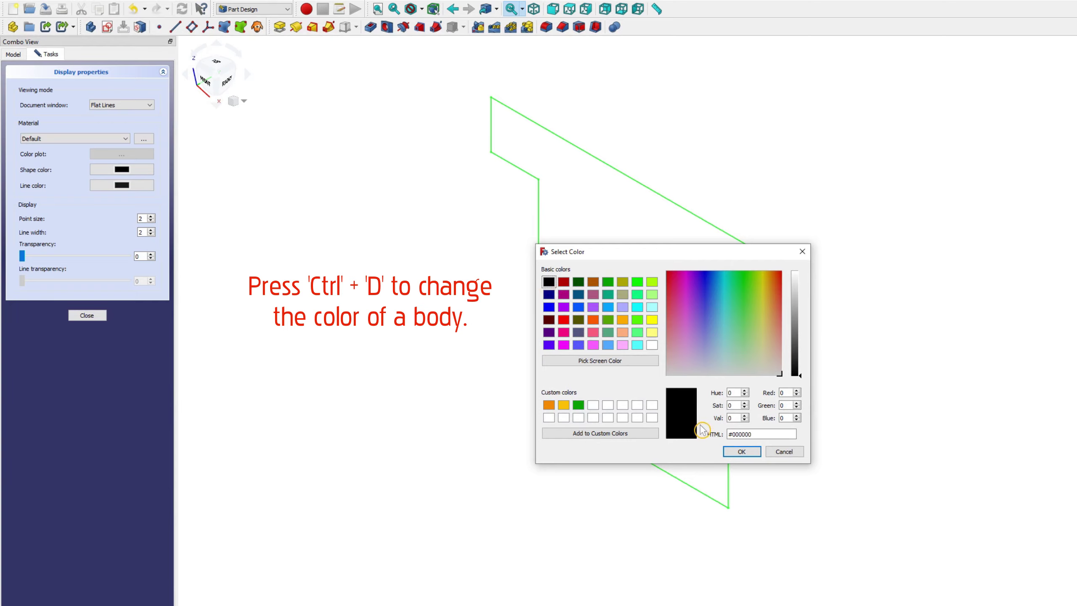
{"action": "left_click", "coordinate": [742, 452]}
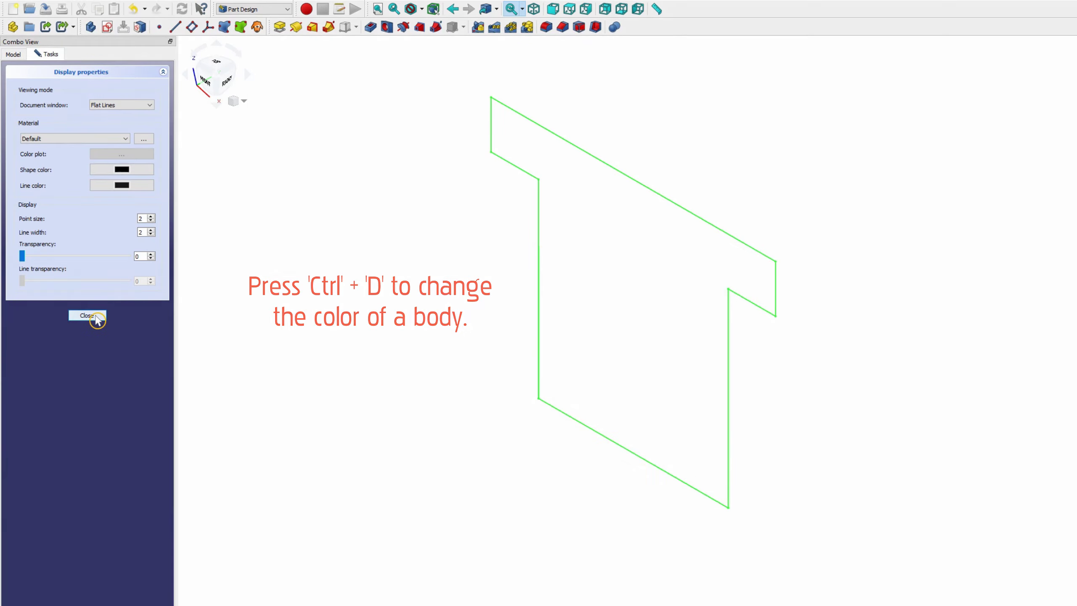
{"action": "left_click", "coordinate": [94, 317]}
{"action": "left_click", "coordinate": [52, 119]}
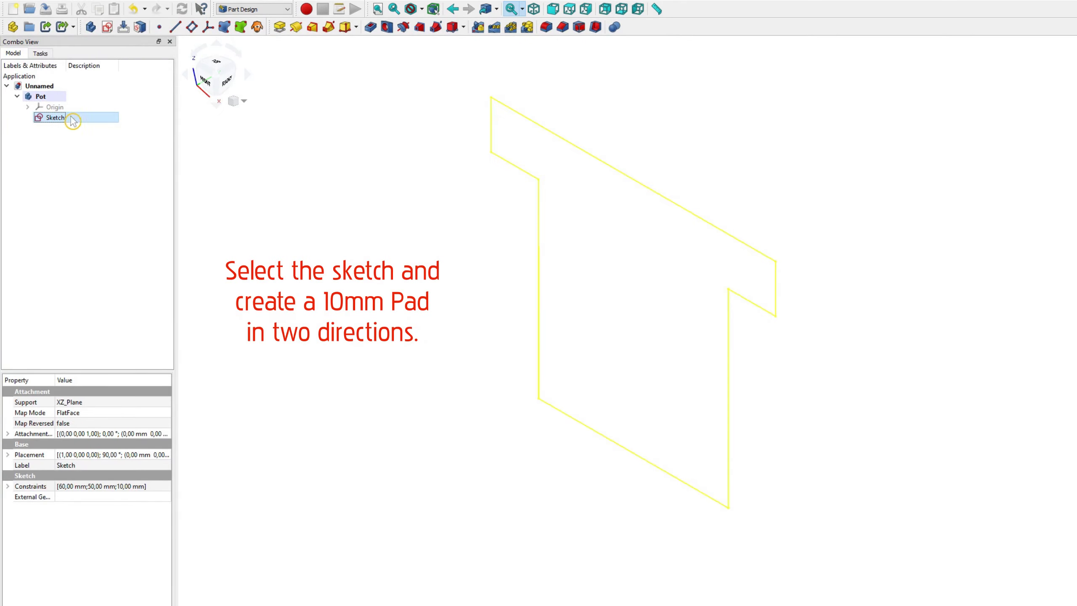
- Pad the sketch 10 mm symmetric to its plane
{"action": "left_click", "coordinate": [279, 33]}
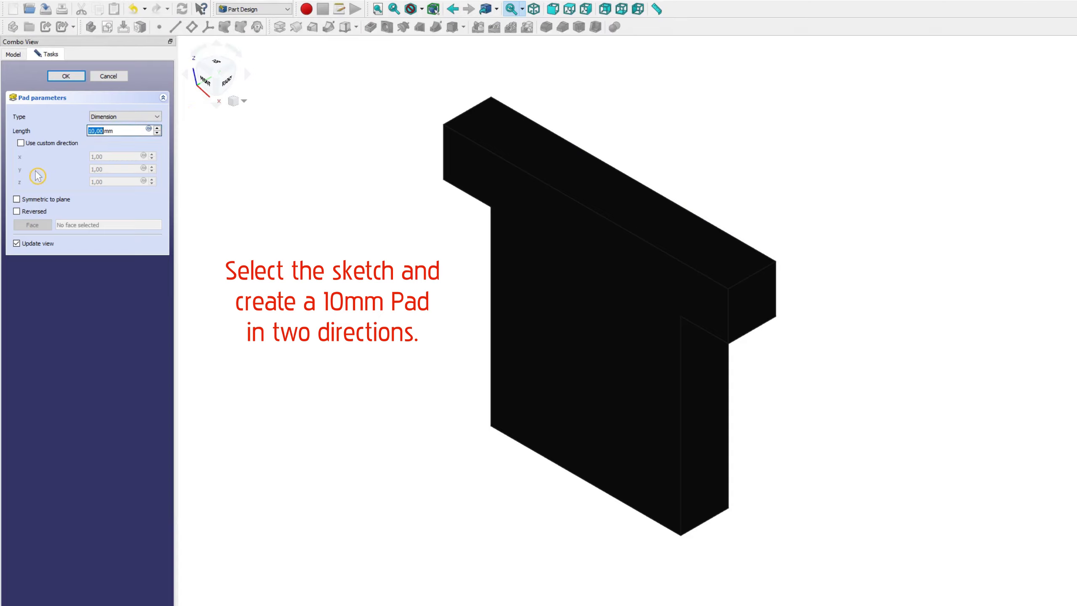
{"action": "left_click", "coordinate": [16, 200]}
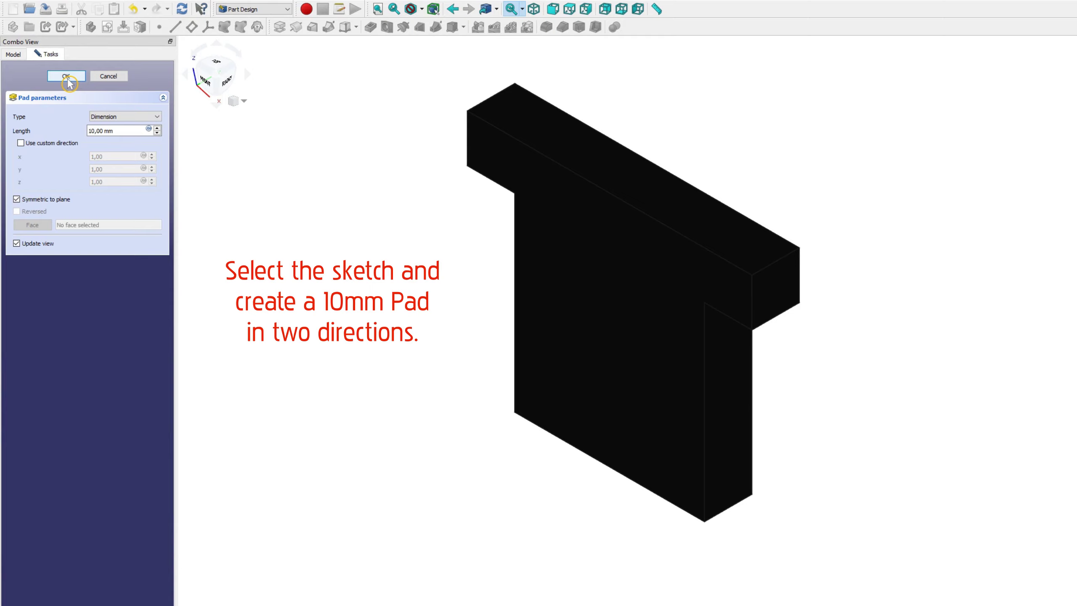
{"action": "left_click", "coordinate": [67, 77]}
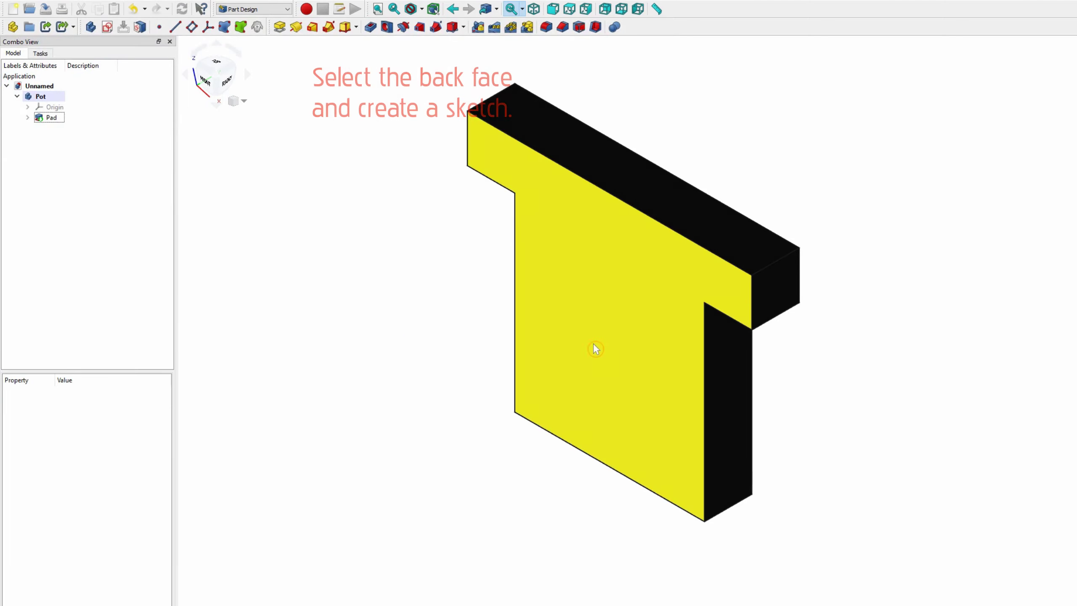
- Start a new sketch on the pad's back face
{"action": "middle_click_drag", "start_coordinate": [872, 440], "coordinate": [584, 433]}
{"action": "left_click", "coordinate": [664, 362]}
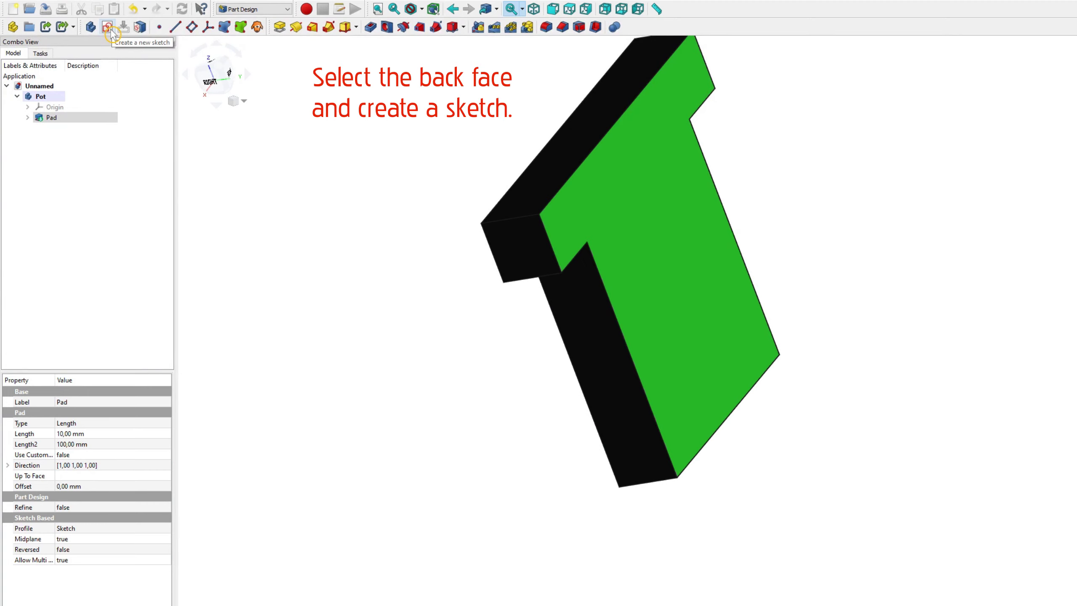
{"action": "left_click", "coordinate": [107, 28]}
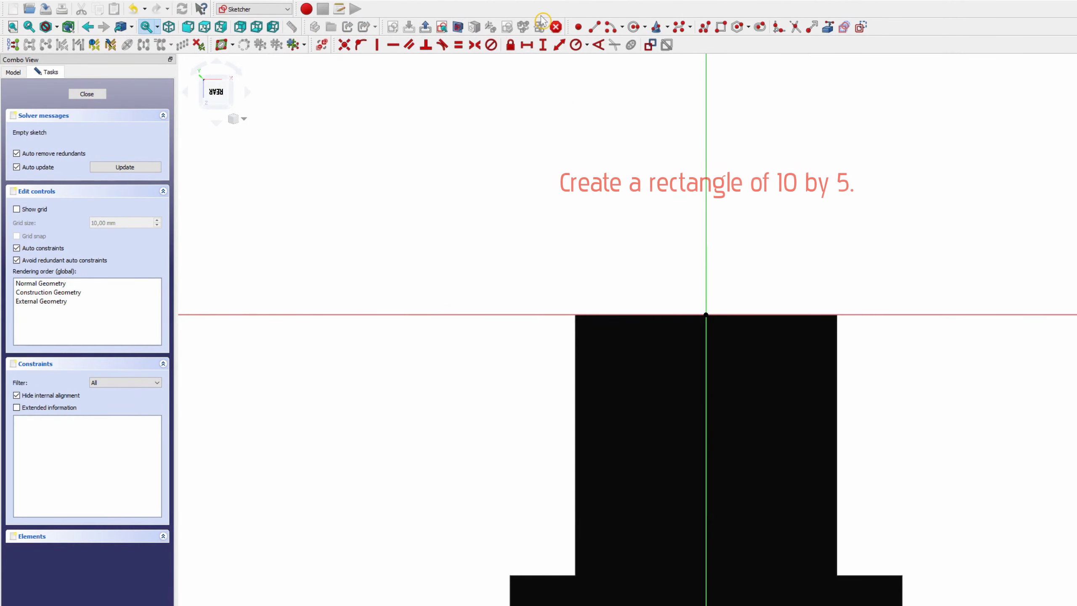
- Draw a small rectangle starting on the x-axis
{"action": "left_click", "coordinate": [720, 31]}
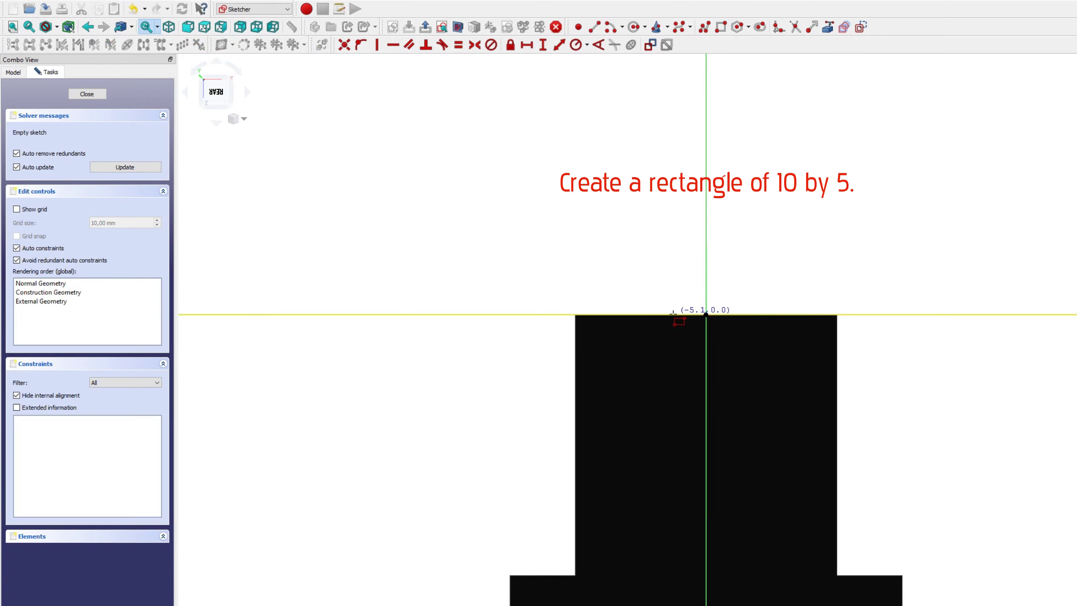
{"action": "left_click", "coordinate": [673, 314]}
{"action": "left_click", "coordinate": [746, 356]}
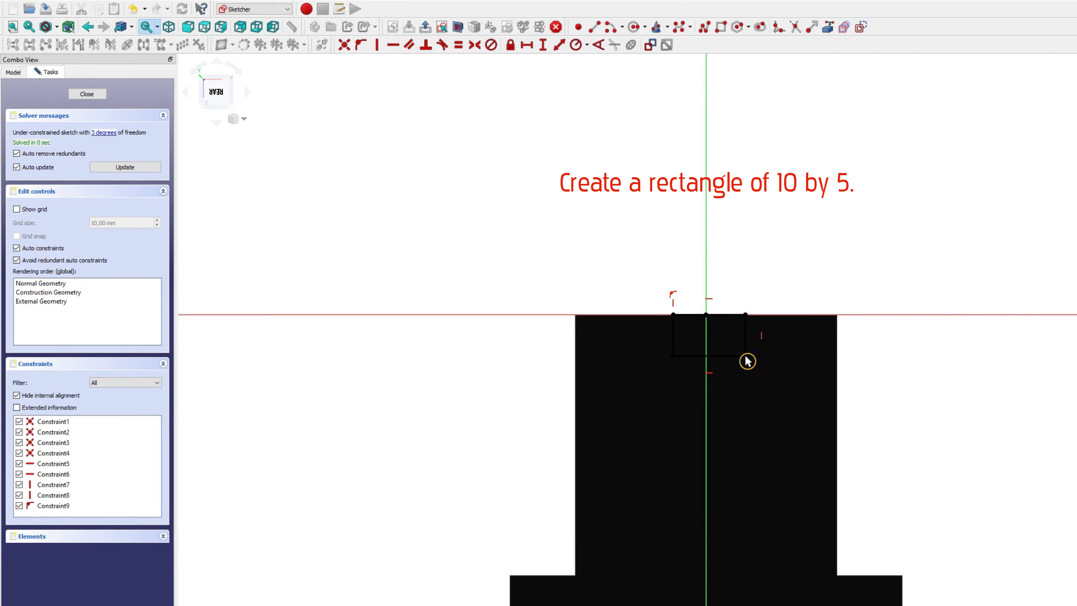
{"action": "right_click", "coordinate": [791, 264]}
- Constrain the rectangle to 5 mm tall and 10 mm wide
{"action": "left_click", "coordinate": [746, 339]}
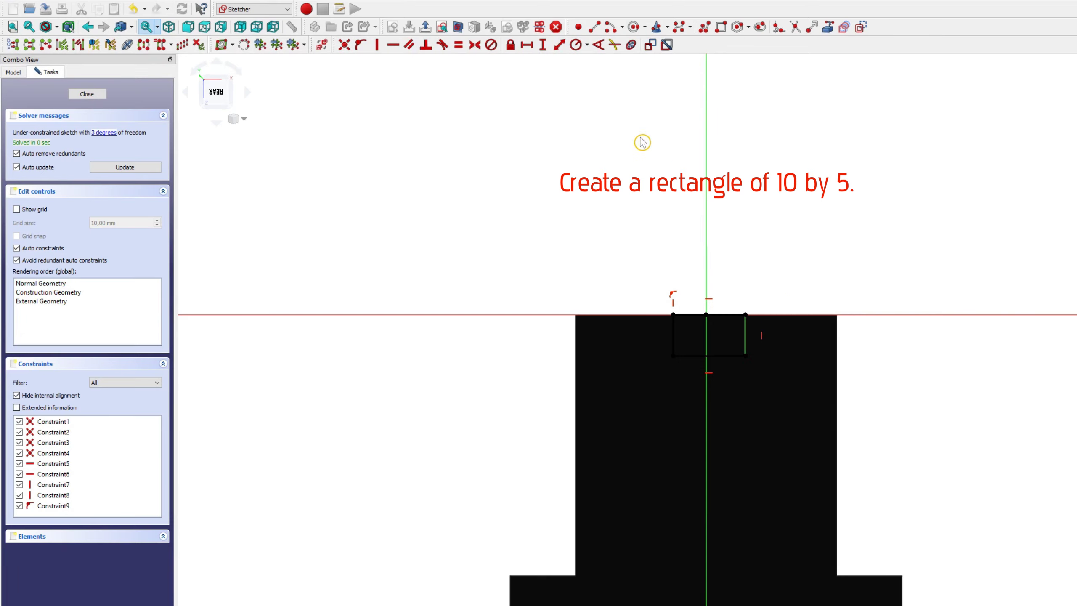
{"action": "left_click", "coordinate": [544, 45]}
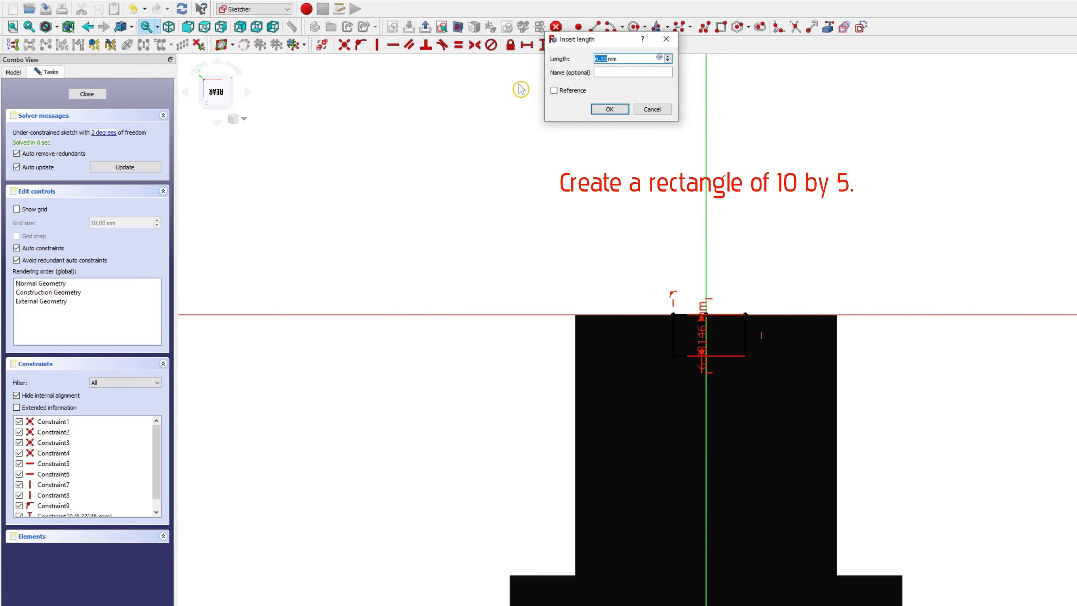
{"action": "type", "text": "5"}
{"action": "key", "text": "Return"}
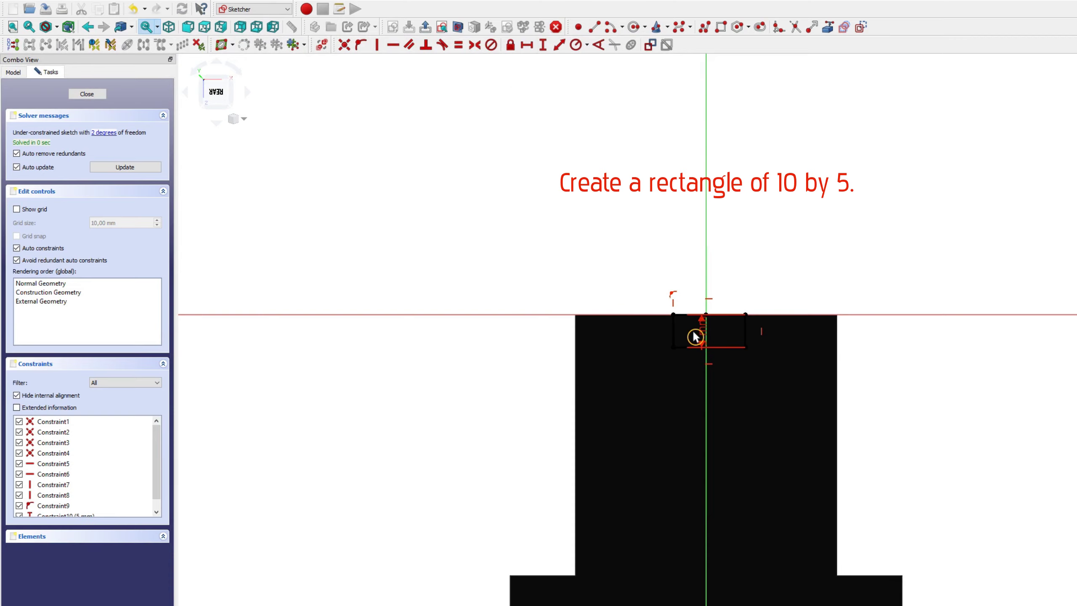
{"action": "left_click_drag", "start_coordinate": [703, 334], "coordinate": [783, 278]}
{"action": "left_click", "coordinate": [726, 314]}
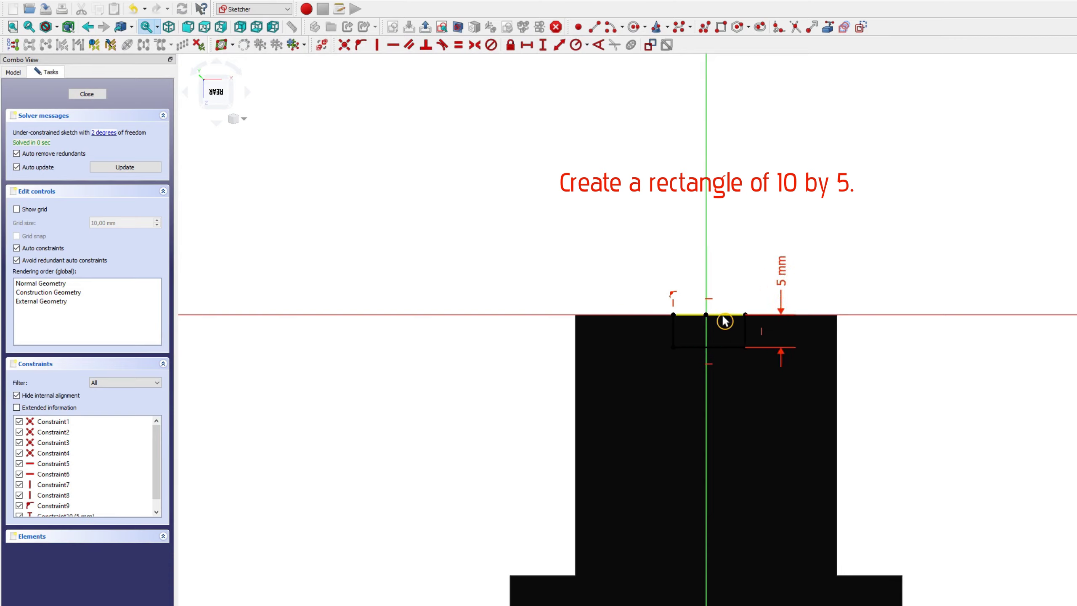
{"action": "left_click", "coordinate": [527, 45]}
{"action": "type", "text": "10"}
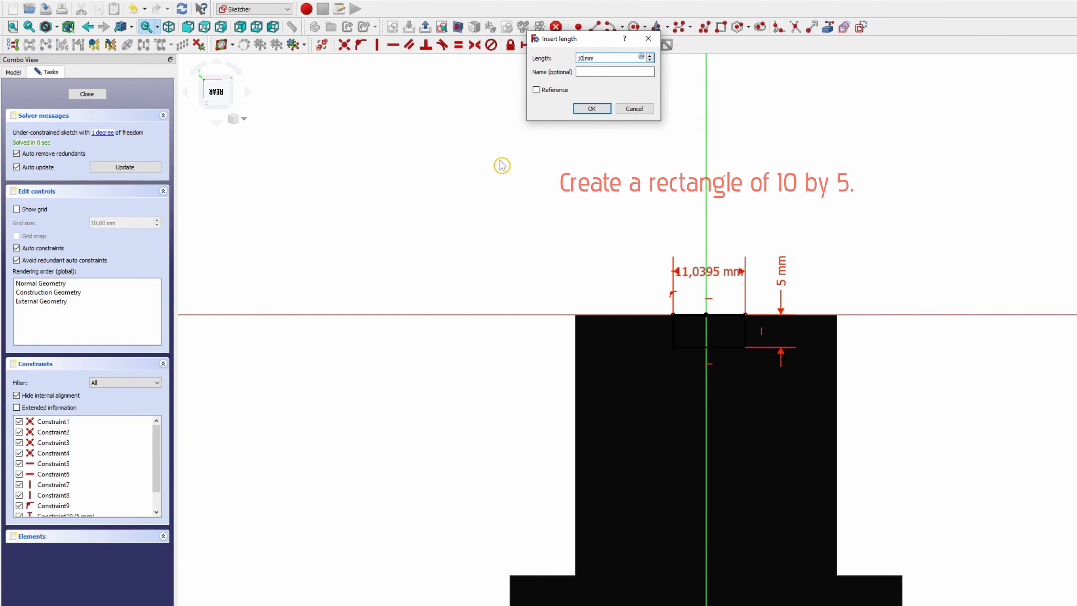
{"action": "key", "text": "Return"}
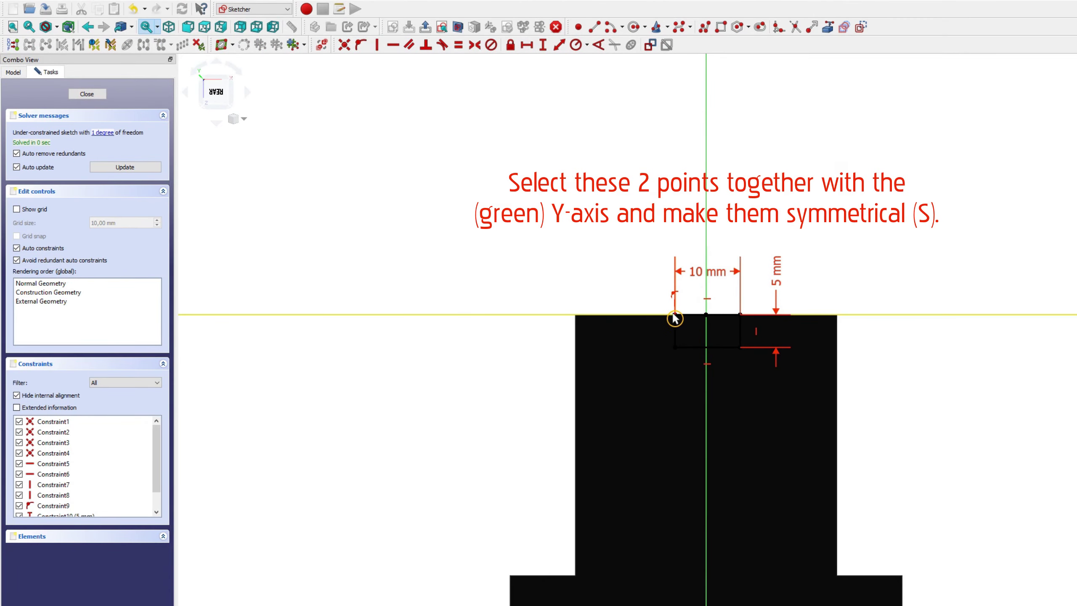
- Make the rectangle's top corners symmetric about the Y-axis and close the sketch
{"action": "left_click", "coordinate": [675, 314]}
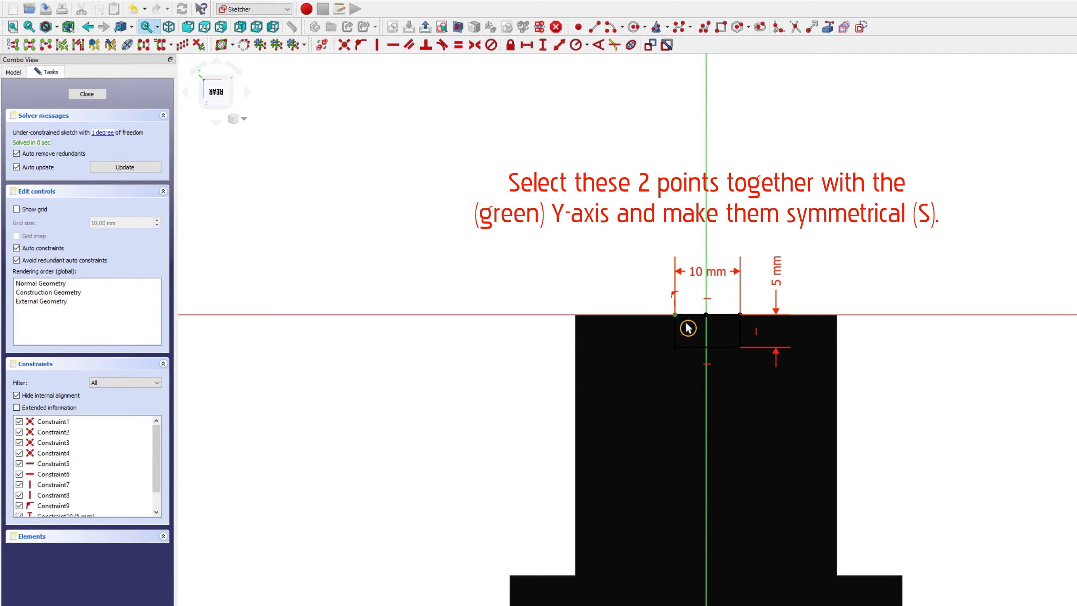
{"action": "left_click", "coordinate": [740, 315]}
{"action": "left_click", "coordinate": [707, 248]}
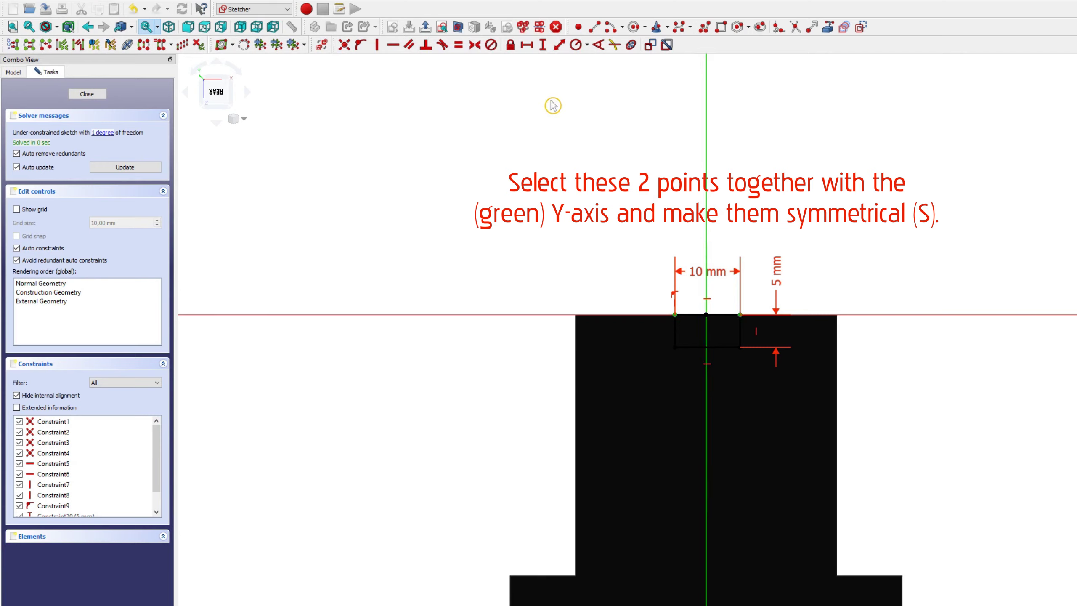
{"action": "left_click", "coordinate": [473, 50]}
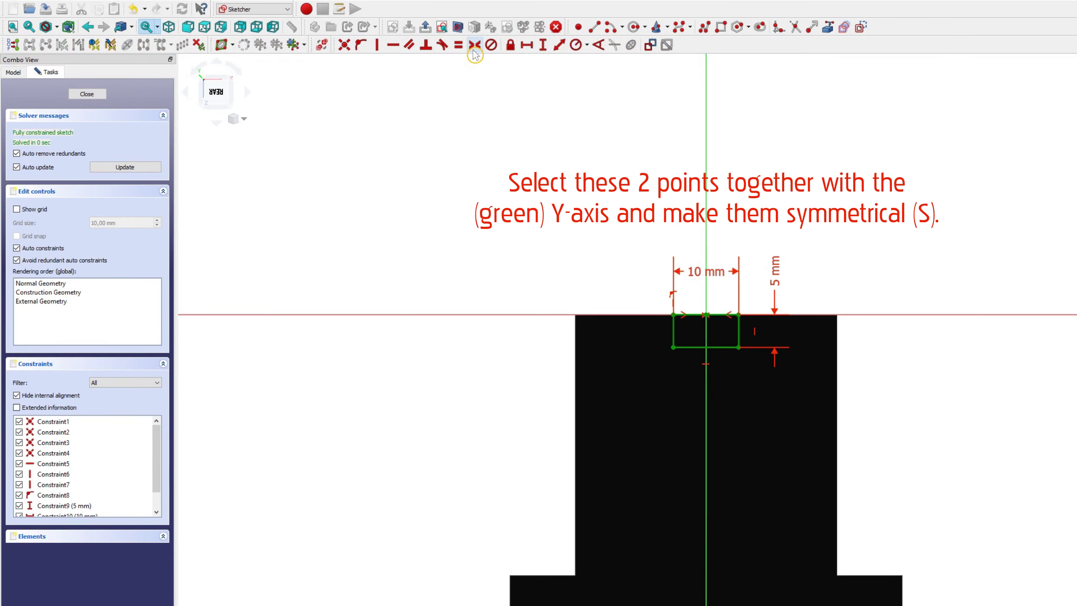
{"action": "left_click", "coordinate": [104, 95]}
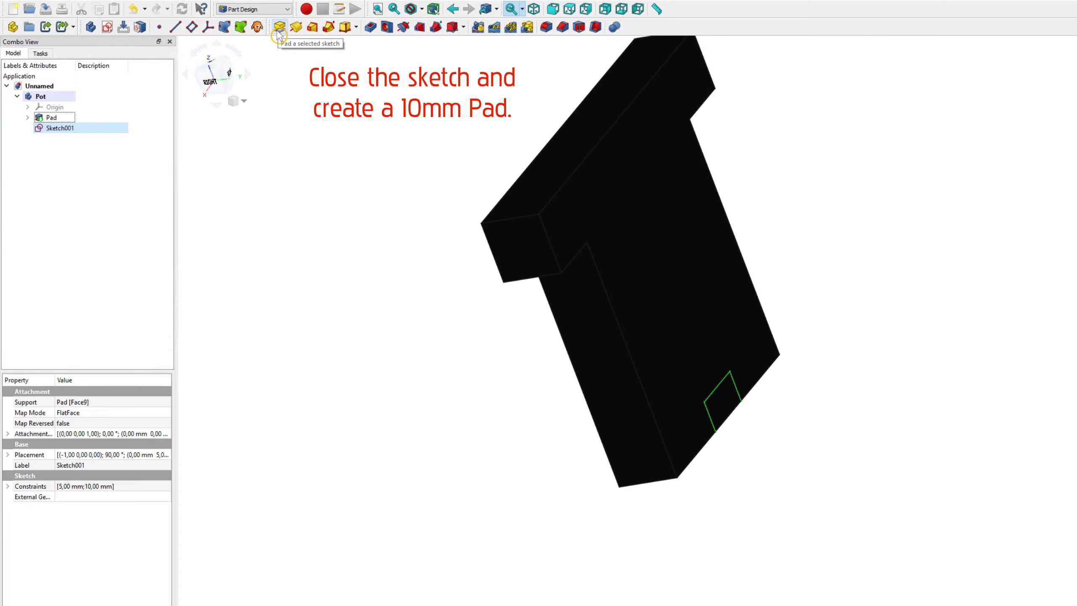
- Pad Sketch001 by 10 mm to create Pad001
{"action": "left_click", "coordinate": [279, 35]}
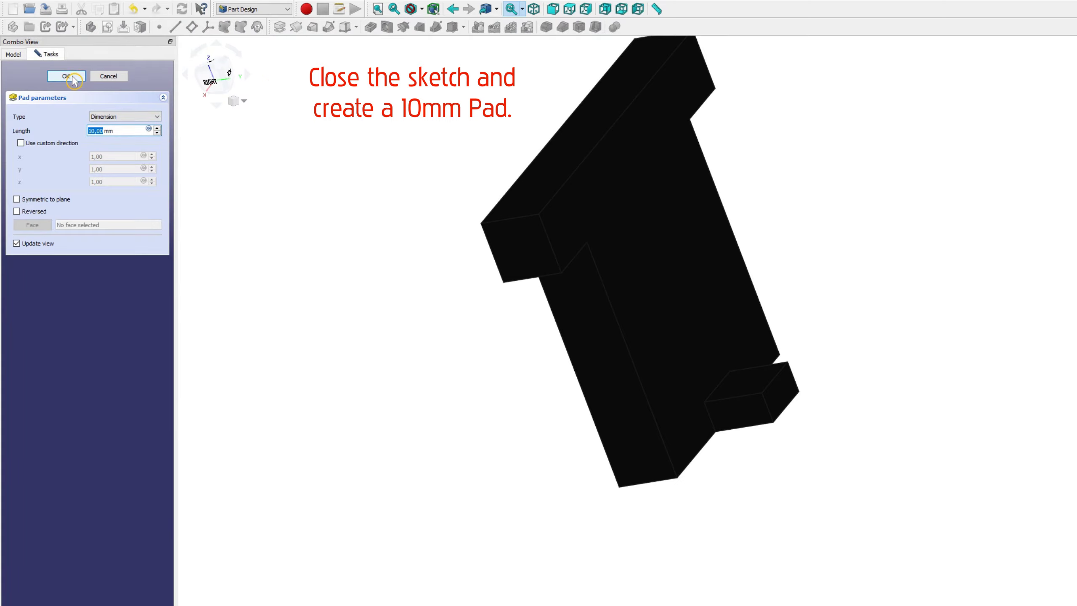
{"action": "left_click", "coordinate": [67, 76]}
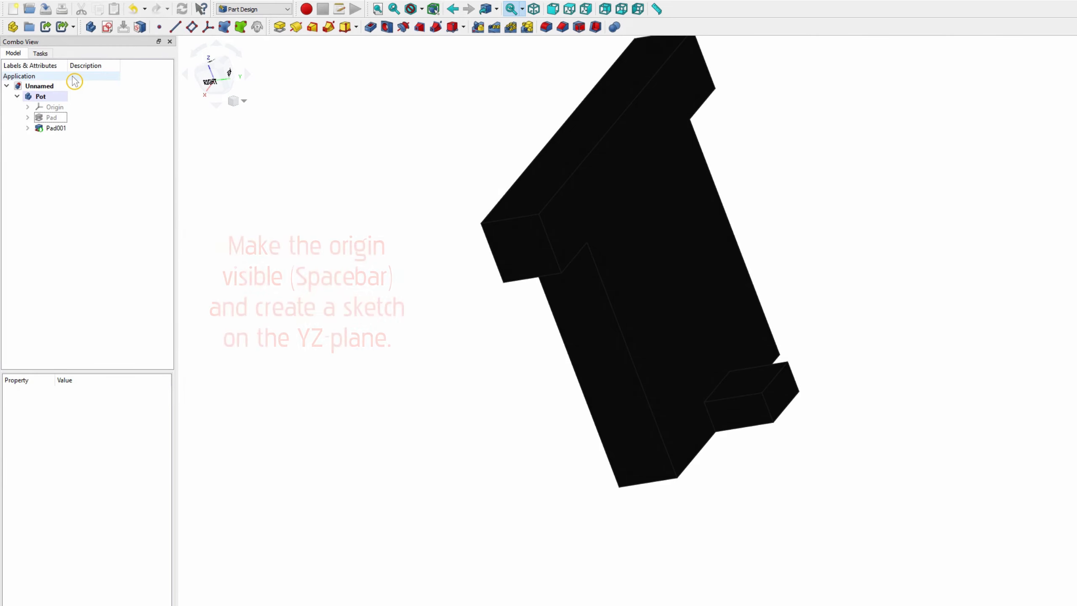
- Show the origin planes and start a new sketch on the YZ_Plane
{"action": "left_click", "coordinate": [54, 107]}
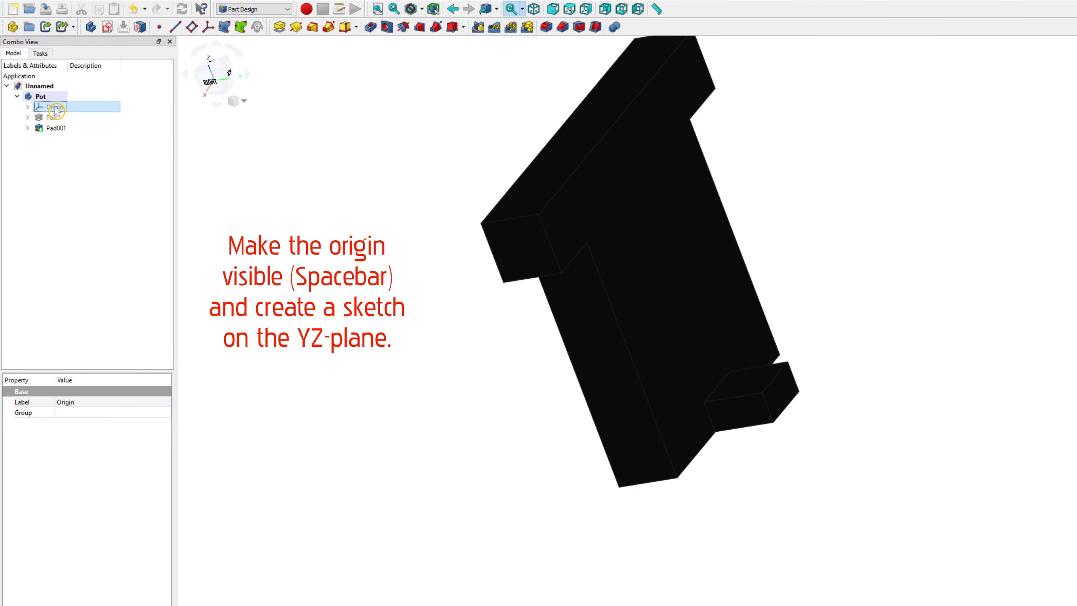
{"action": "key", "text": "space"}
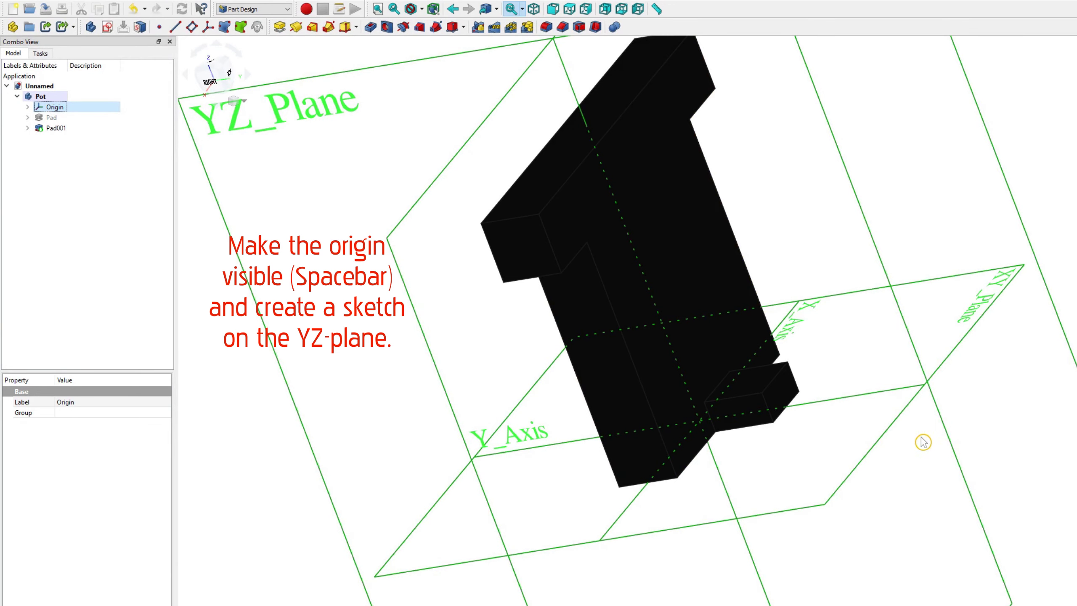
{"action": "scroll", "coordinate": [924, 443], "scroll_direction": "down", "scroll_amount": 2}
{"action": "left_click", "coordinate": [886, 132]}
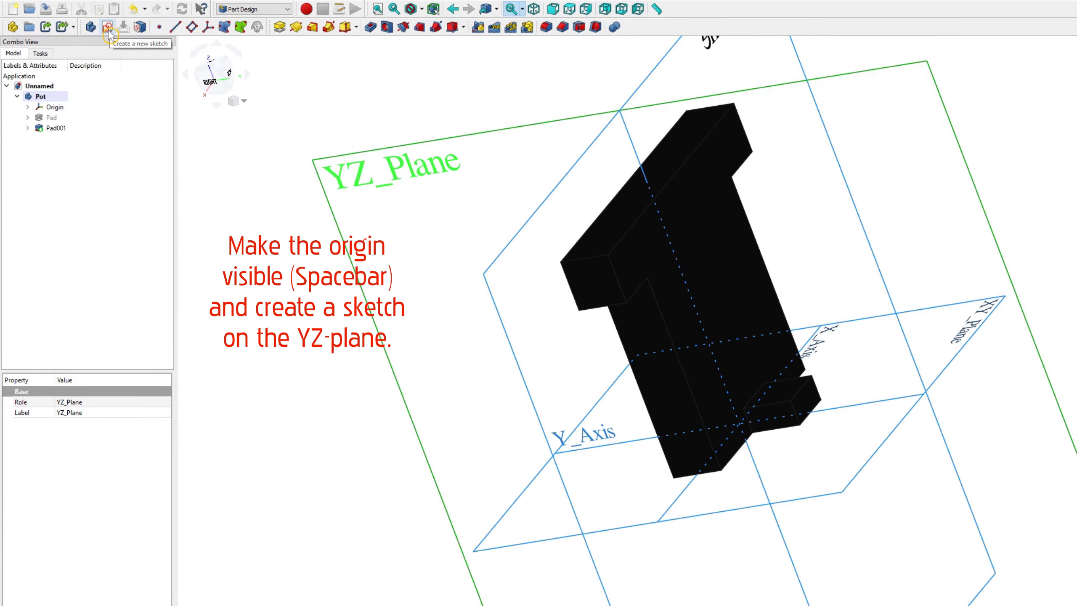
{"action": "left_click", "coordinate": [109, 35]}
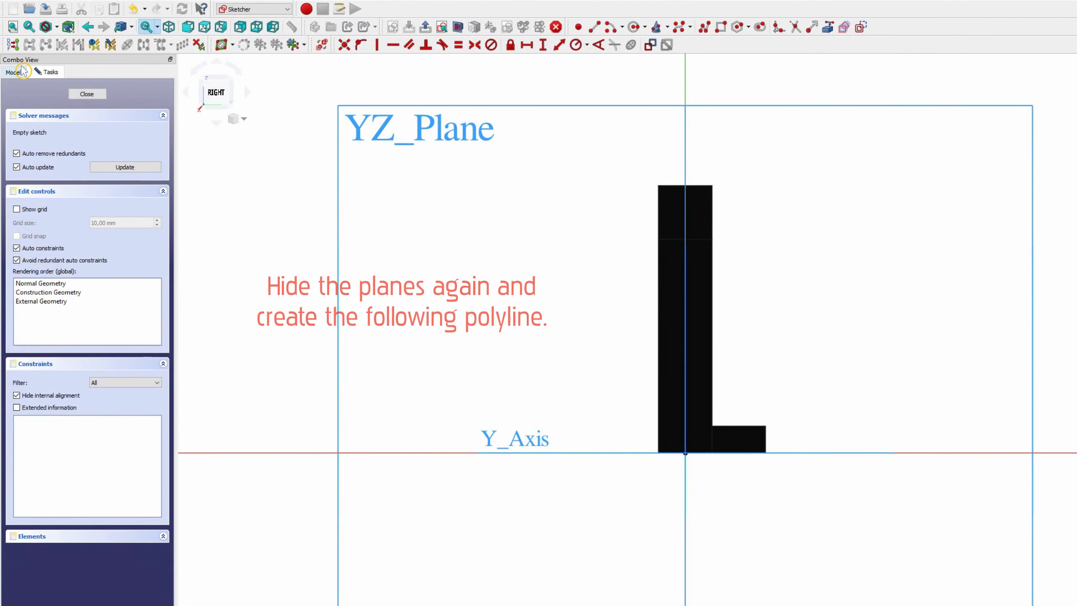
- Hide the Origin planes again from the model tree
{"action": "left_click", "coordinate": [24, 71]}
{"action": "left_click", "coordinate": [53, 125]}
{"action": "key", "text": "space"}
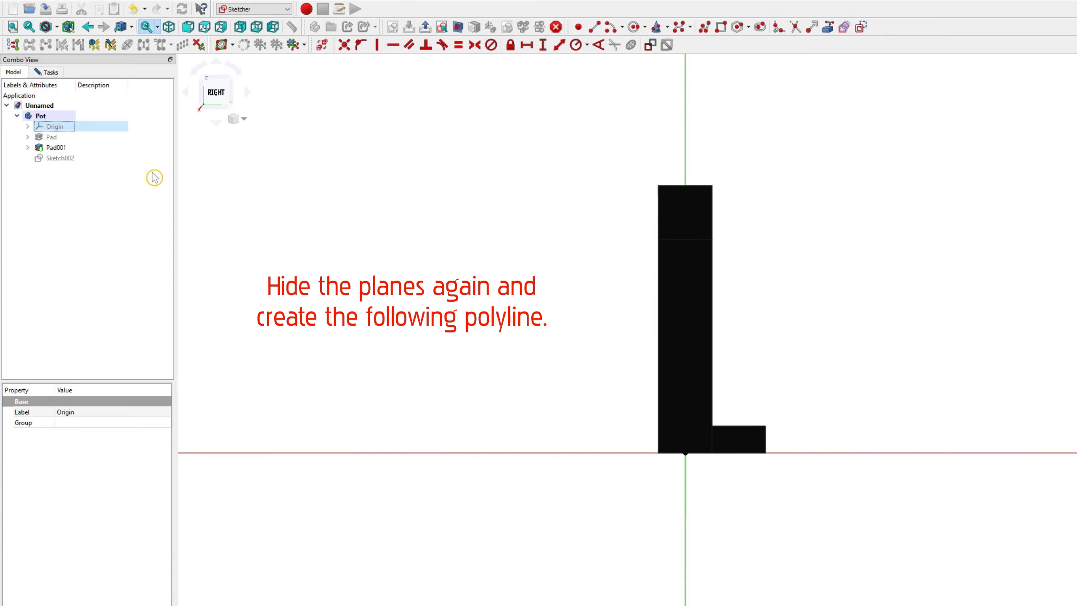
{"action": "left_click", "coordinate": [154, 178]}
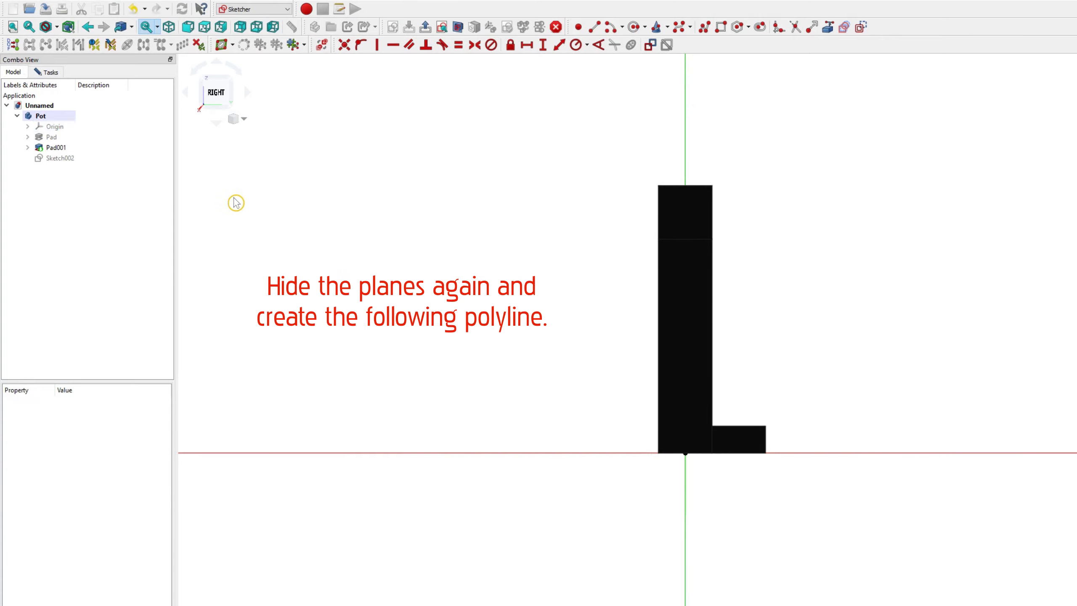
- Draw a closed thin right-triangle polyline below the right end of the L-shaped foot
{"action": "left_click", "coordinate": [707, 34]}
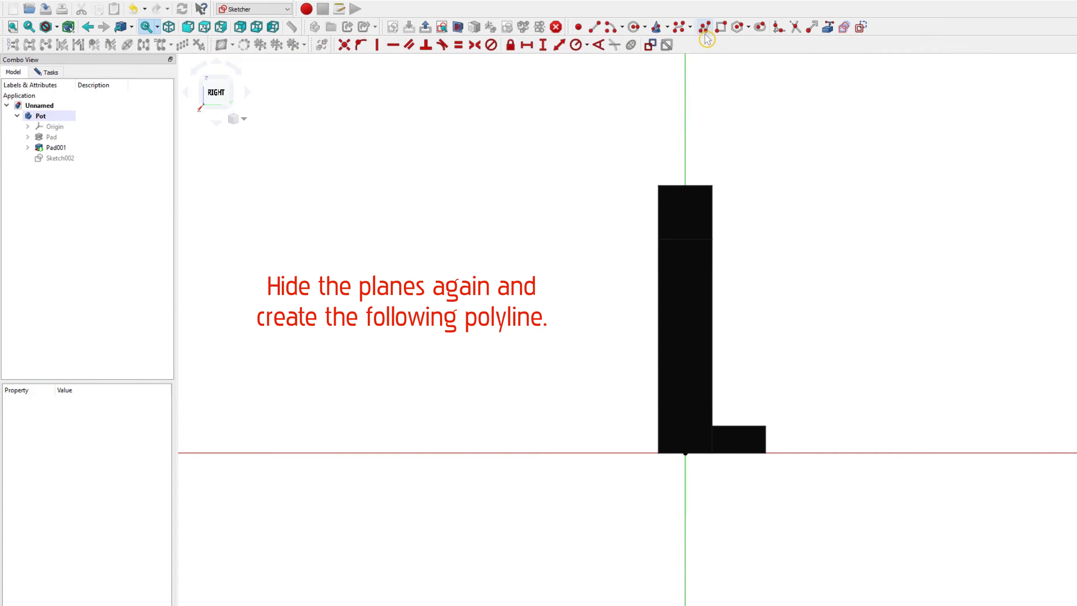
{"action": "scroll", "coordinate": [793, 436], "scroll_direction": "up", "scroll_amount": 1}
{"action": "scroll", "coordinate": [757, 477], "scroll_direction": "up", "scroll_amount": 2}
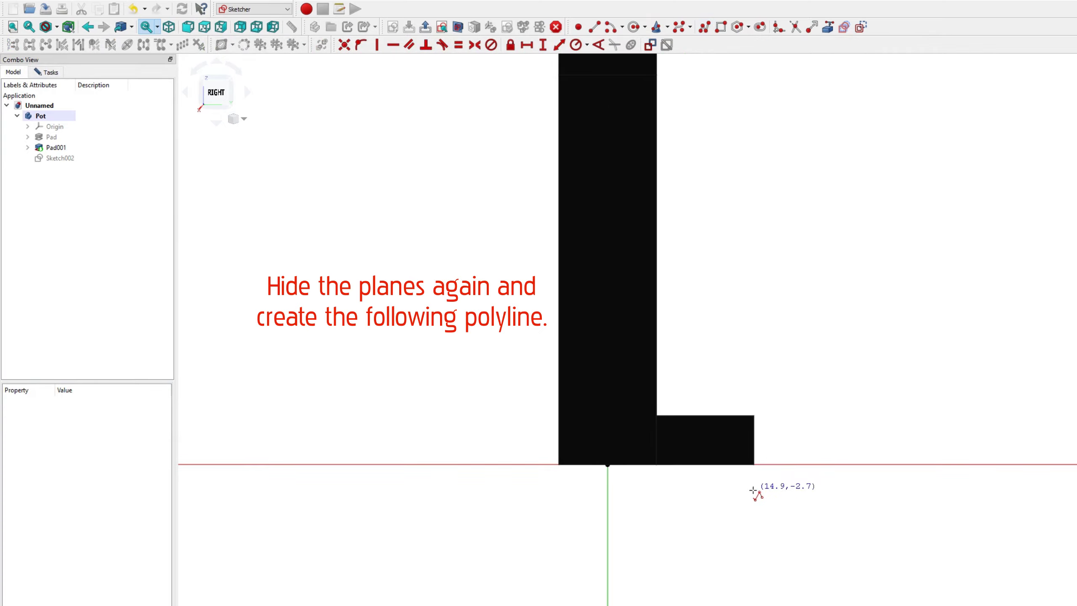
{"action": "left_click", "coordinate": [751, 475]}
{"action": "left_click", "coordinate": [555, 502]}
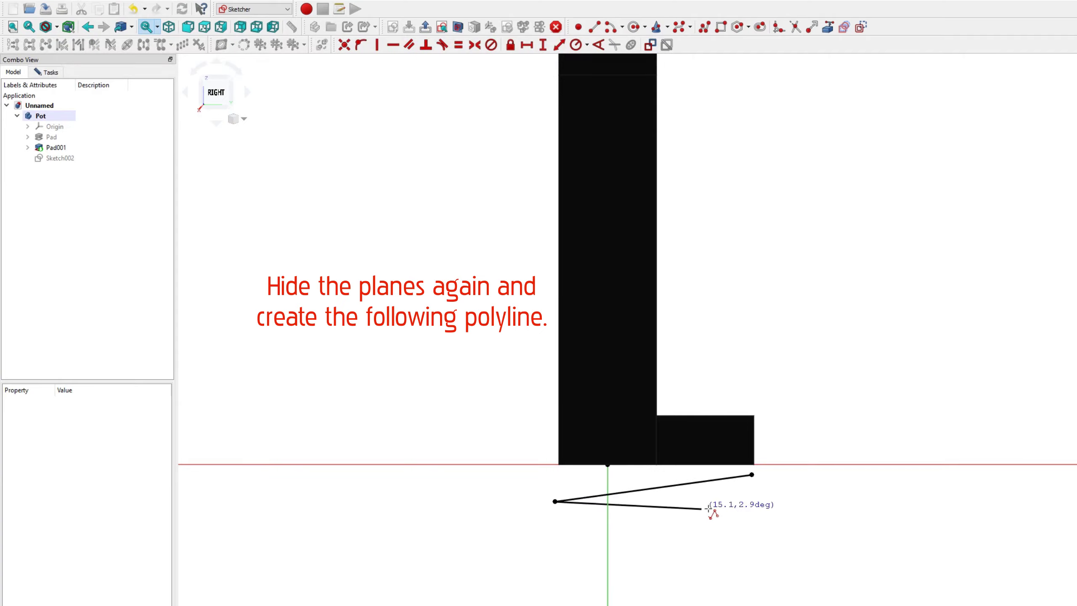
{"action": "left_click", "coordinate": [753, 501]}
{"action": "left_click", "coordinate": [753, 475]}
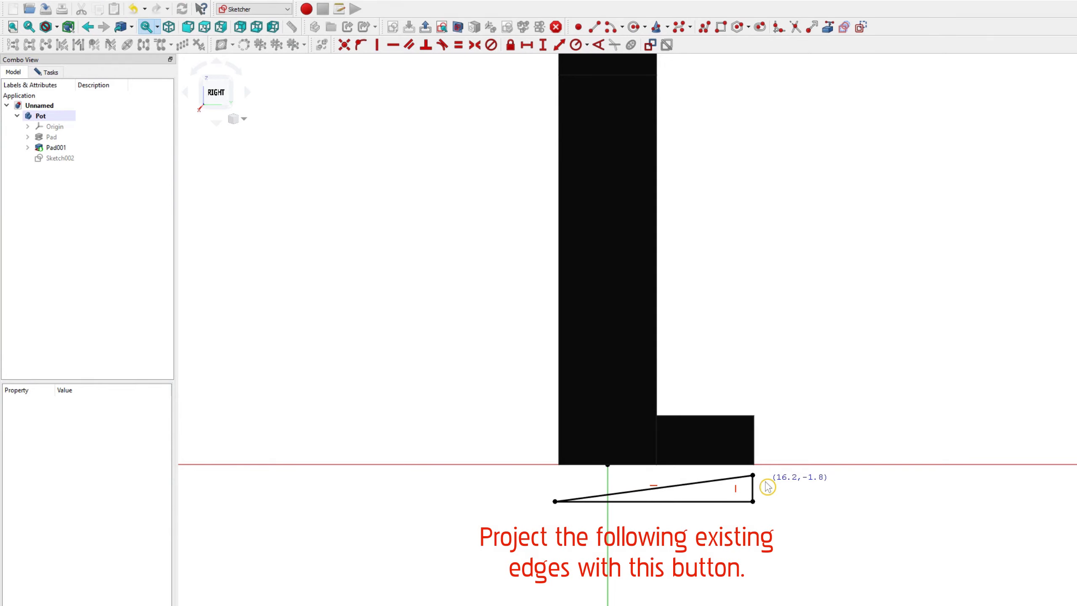
- Project the foot's right and bottom edges, then make the triangle's left vertex coincide with the L's corner
{"action": "left_click", "coordinate": [828, 28]}
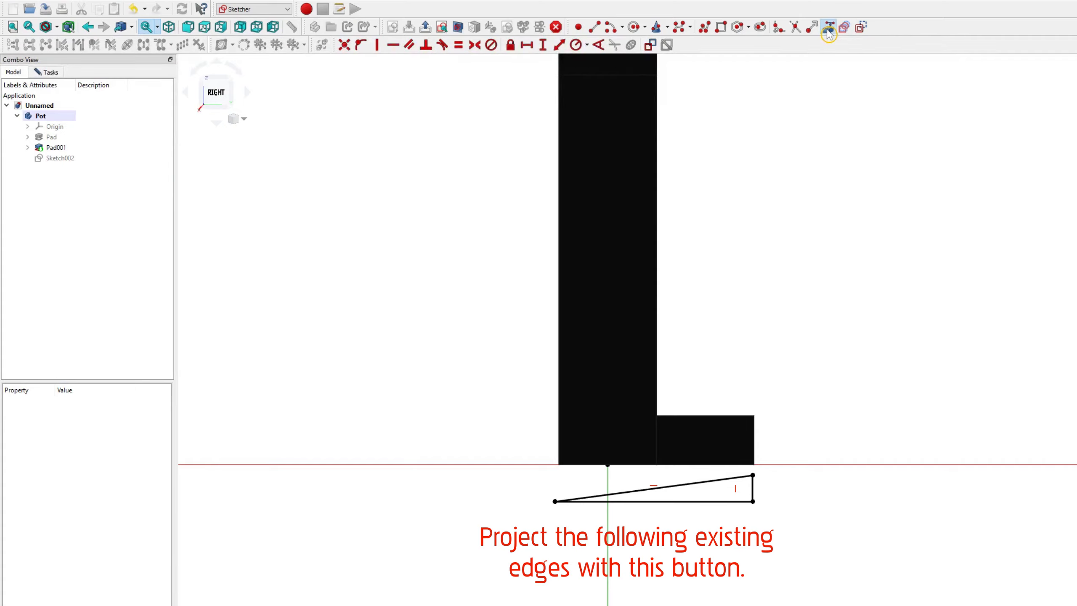
{"action": "left_click", "coordinate": [755, 433]}
{"action": "left_click", "coordinate": [575, 464]}
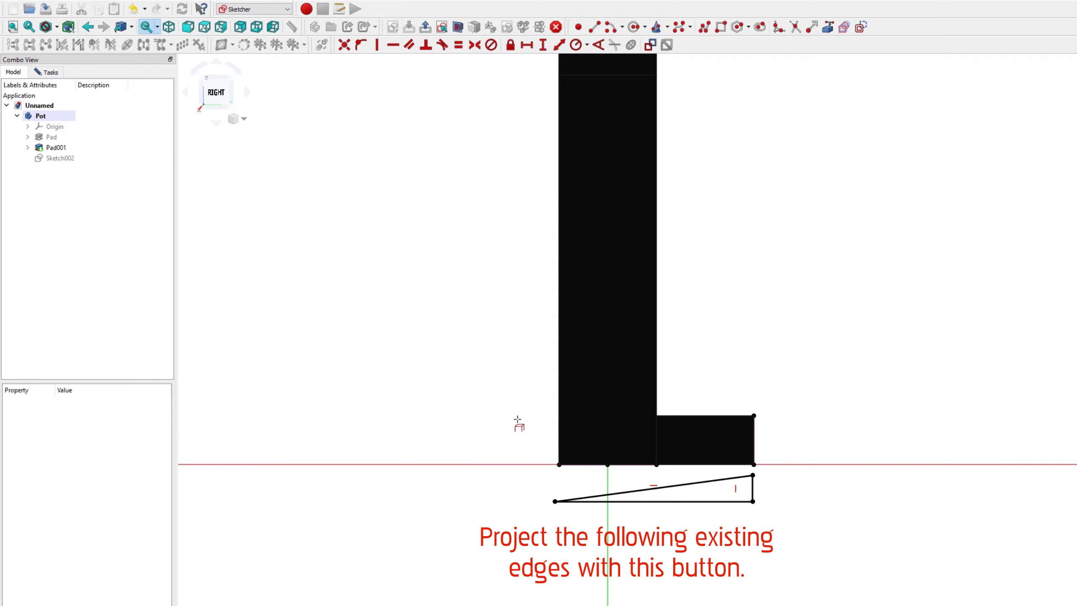
{"action": "right_click", "coordinate": [517, 423]}
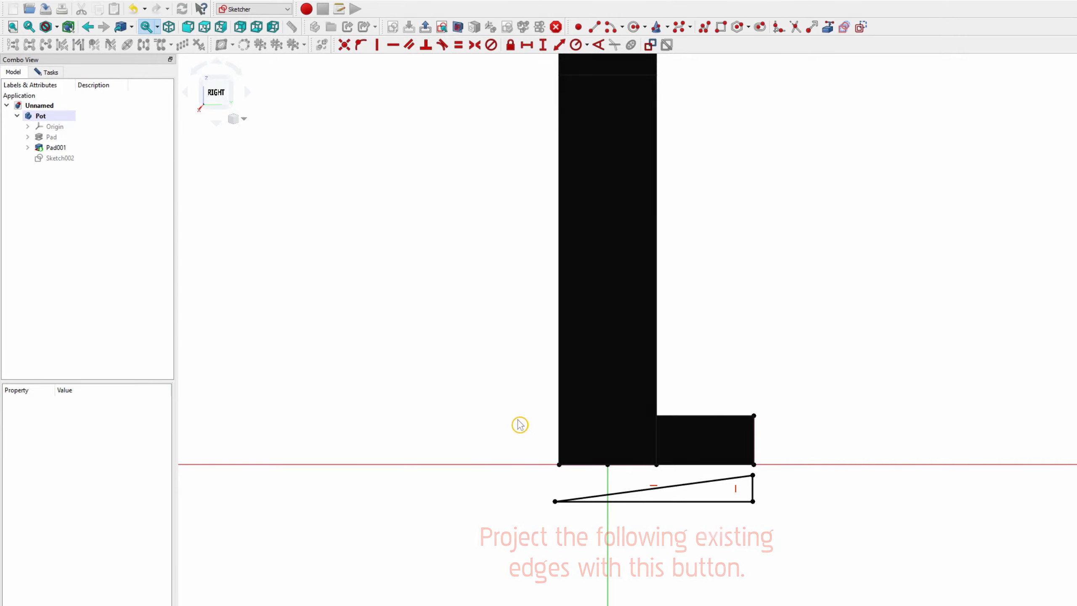
{"action": "left_click", "coordinate": [559, 466]}
{"action": "left_click", "coordinate": [555, 502]}
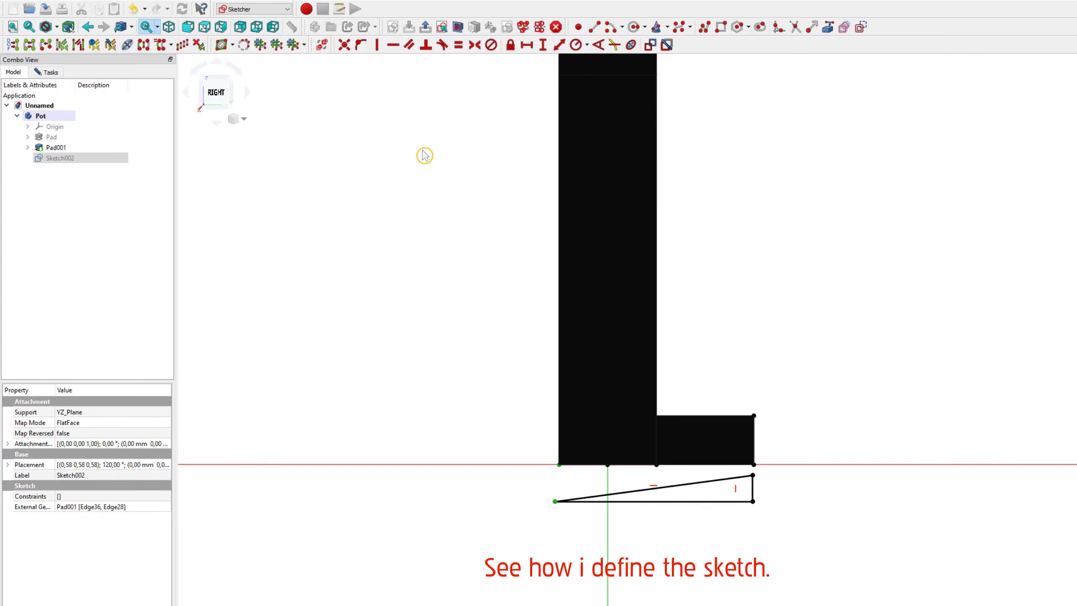
{"action": "left_click", "coordinate": [344, 45]}
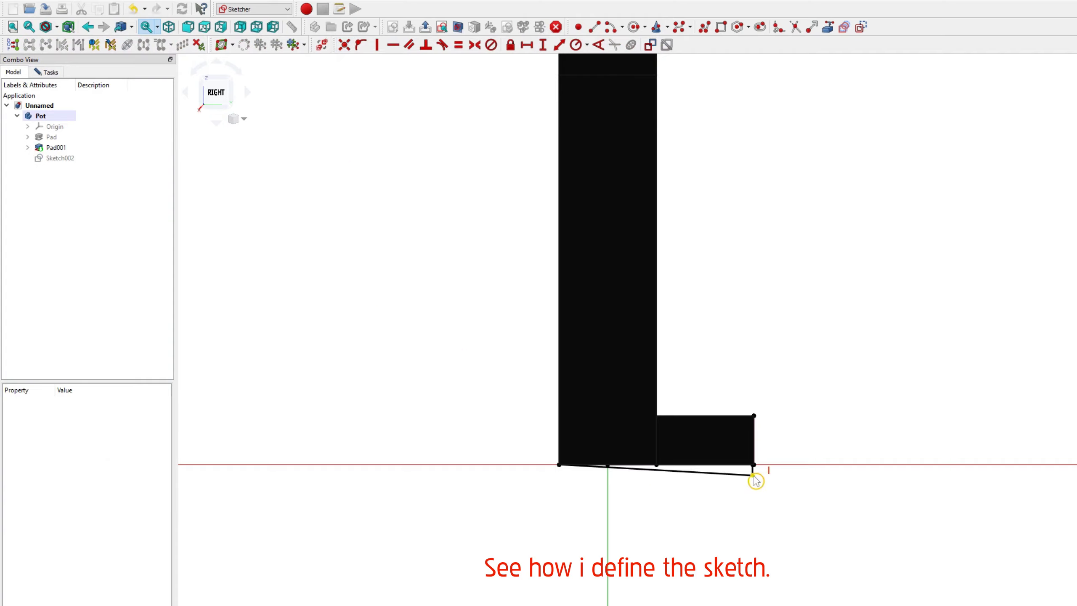
- Give the triangle's short right edge a 0.5 mm vertical dimension and join its corner points
{"action": "left_click_drag", "start_coordinate": [756, 481], "coordinate": [757, 444]}
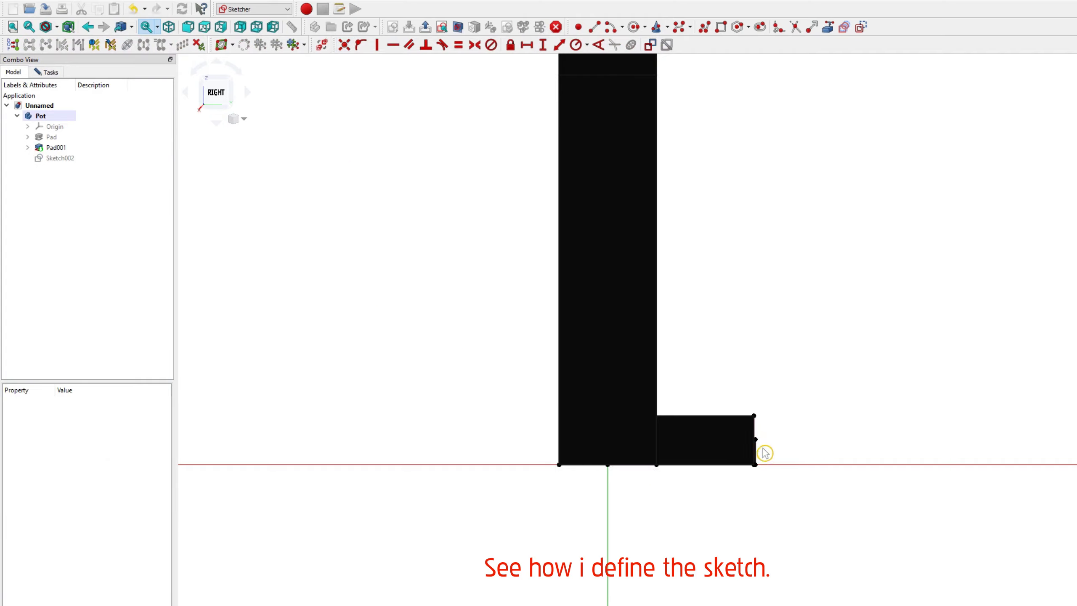
{"action": "left_click", "coordinate": [757, 453]}
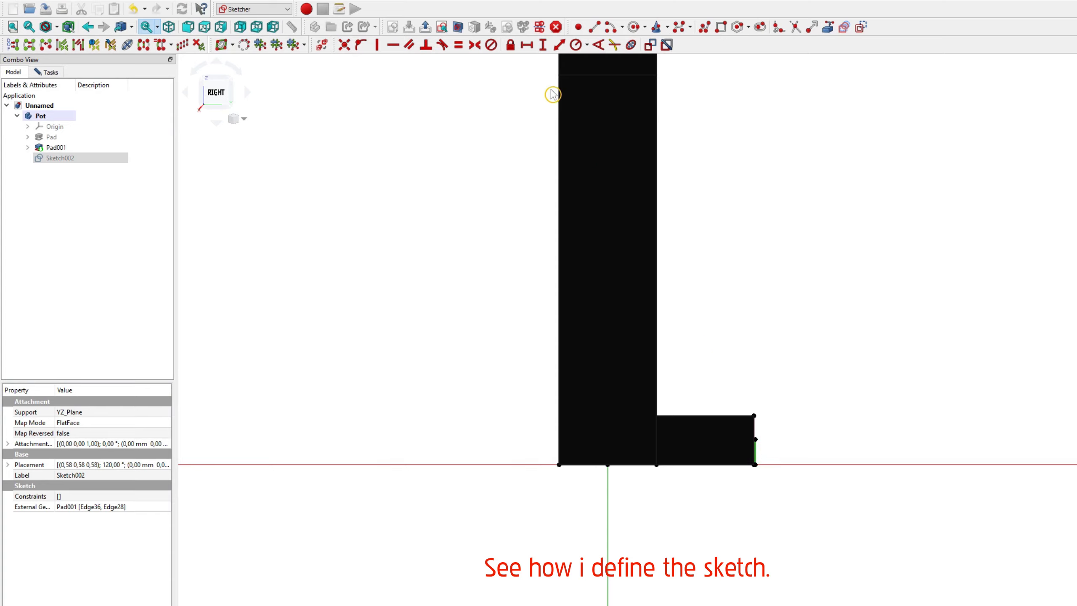
{"action": "left_click", "coordinate": [543, 45]}
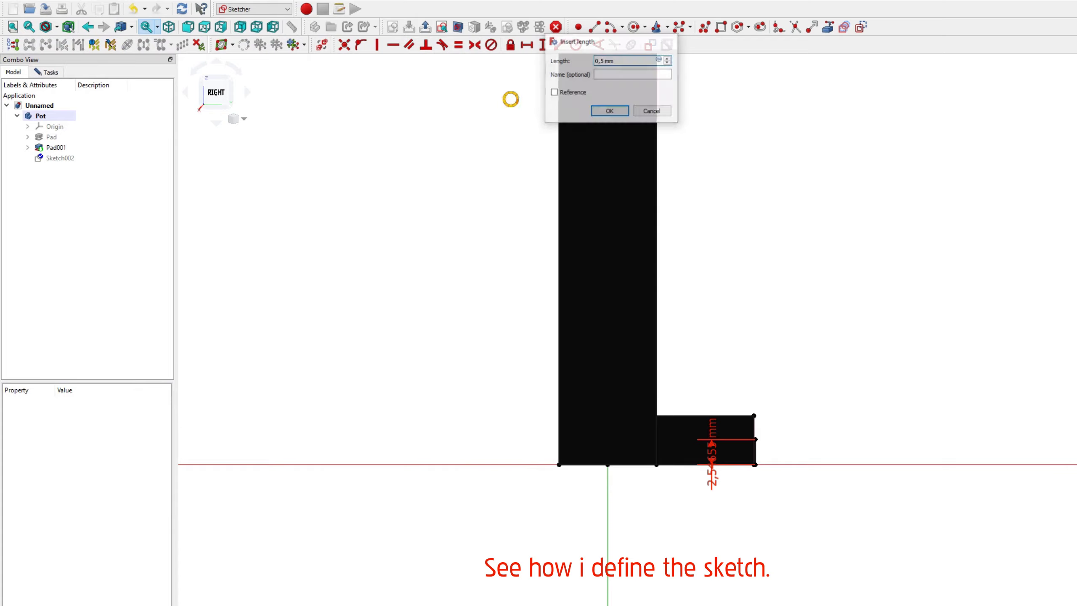
{"action": "key", "text": "Return"}
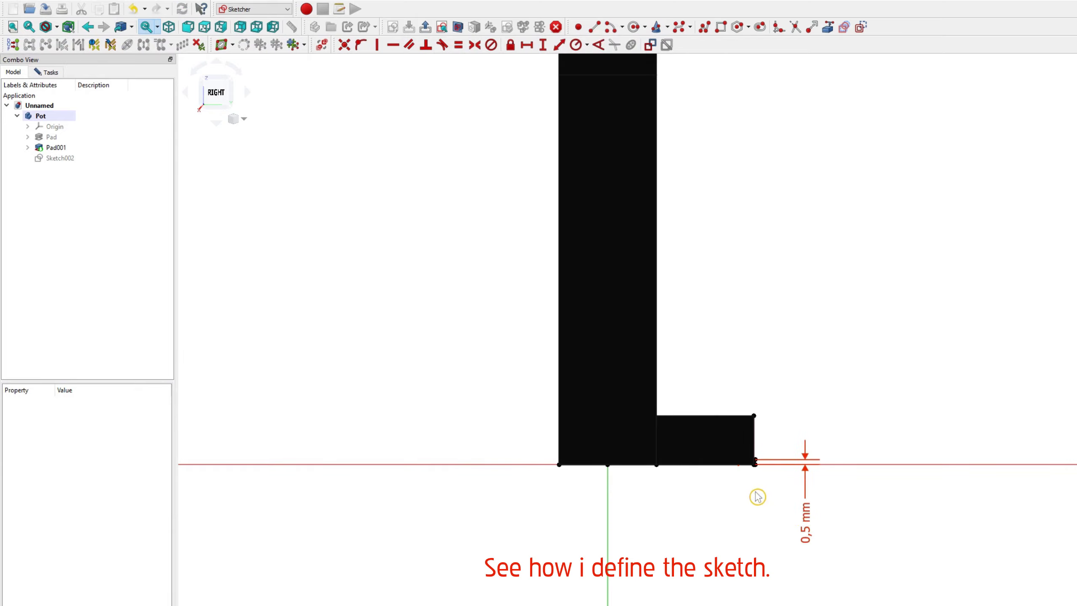
{"action": "left_click_drag", "start_coordinate": [759, 468], "coordinate": [789, 471]}
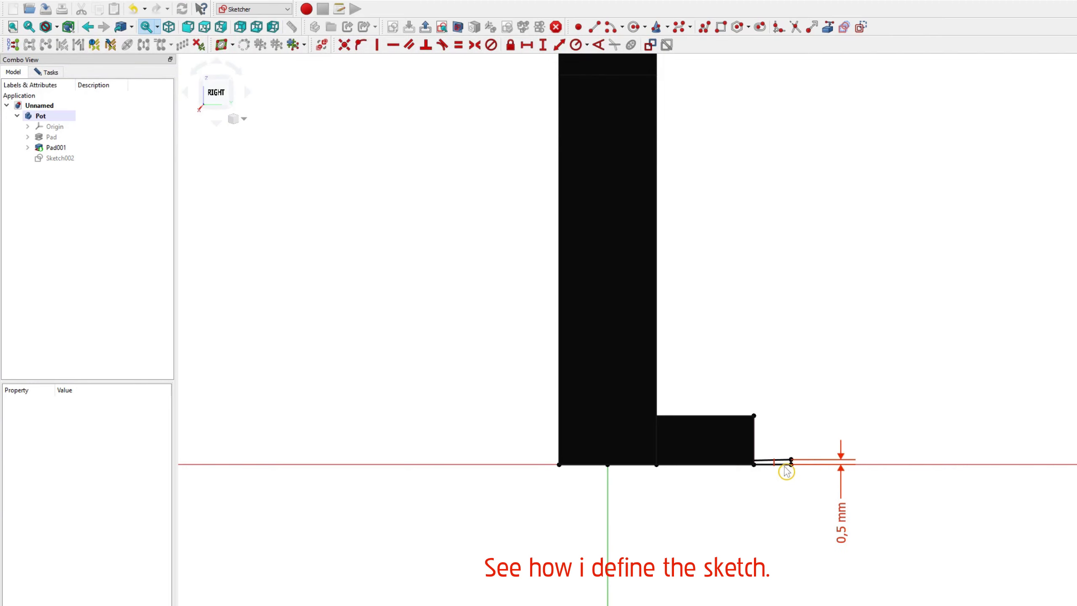
{"action": "left_click", "coordinate": [754, 465]}
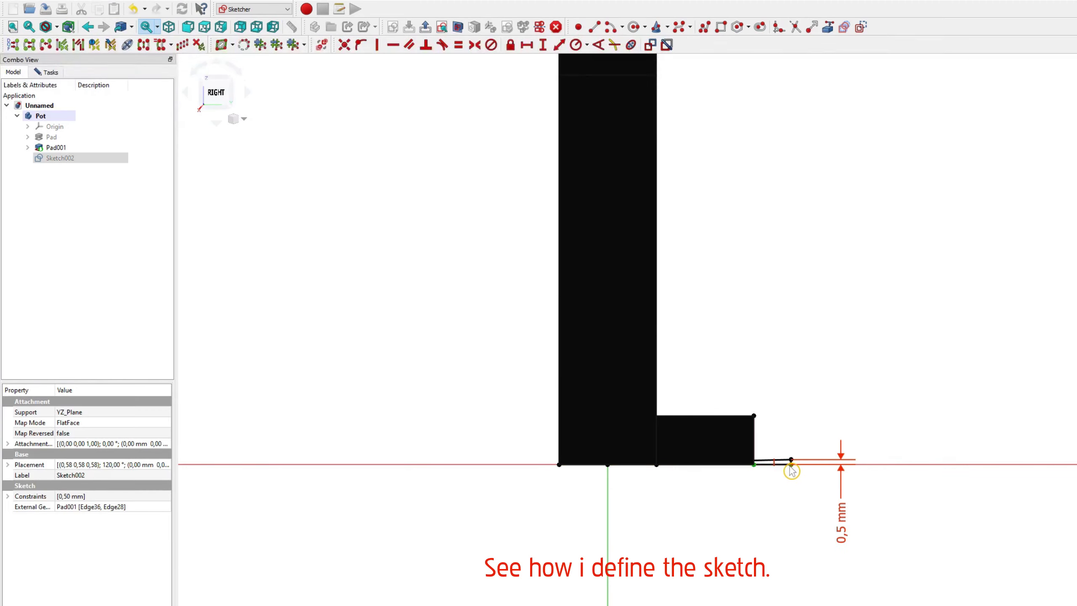
{"action": "left_click", "coordinate": [345, 46]}
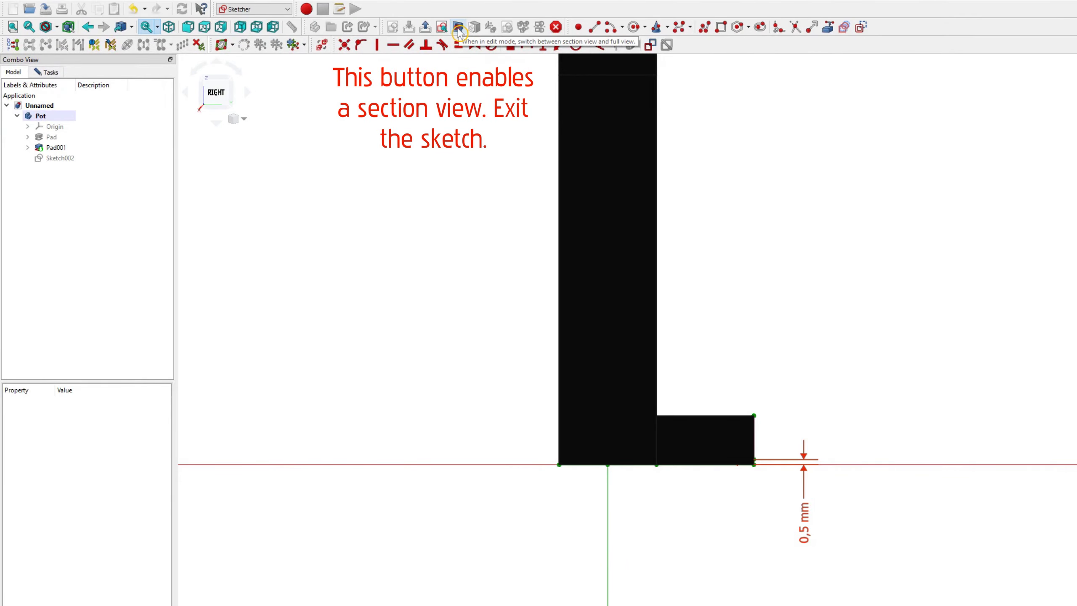
- Close the triangle sketch and orbit the view to see the pot's underside
{"action": "left_click", "coordinate": [459, 30]}
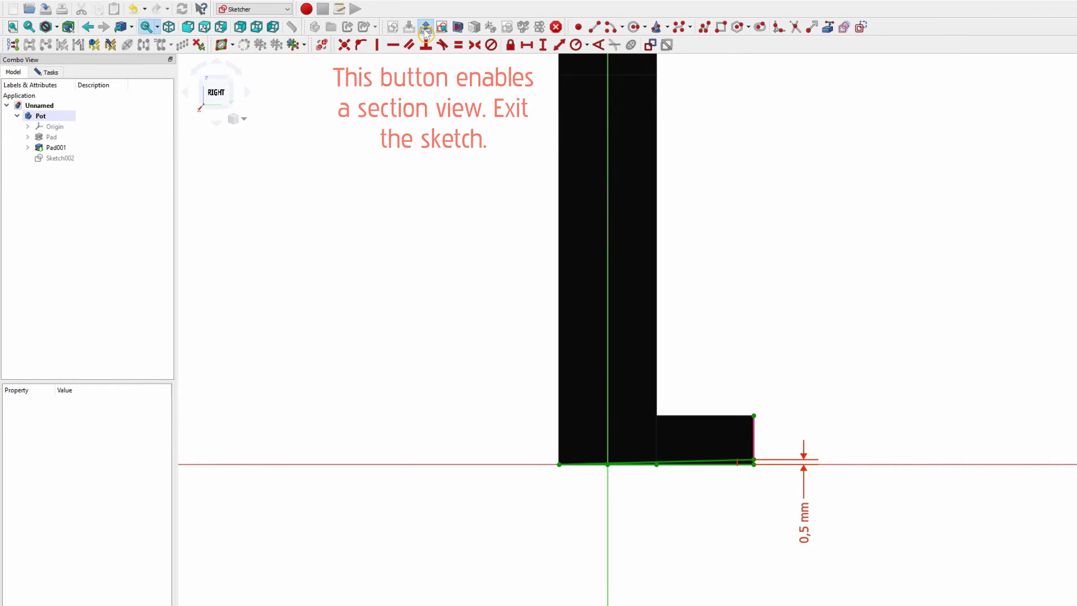
{"action": "left_click", "coordinate": [426, 34]}
{"action": "middle_click_drag", "start_coordinate": [792, 472], "coordinate": [216, 220]}
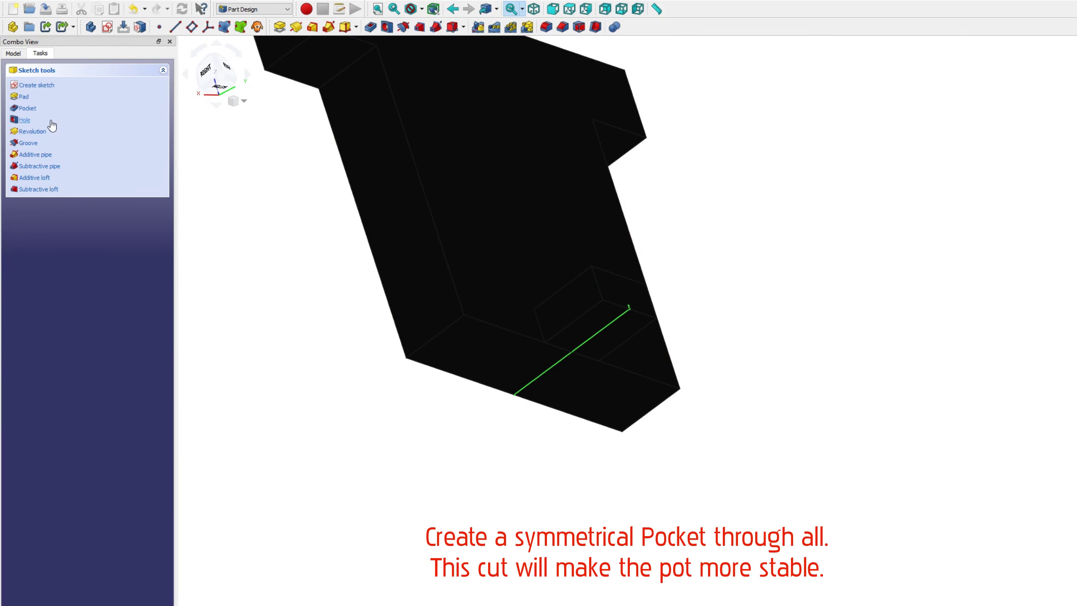
- Pocket the triangle sketch Through all, symmetric to plane
{"action": "left_click", "coordinate": [32, 112]}
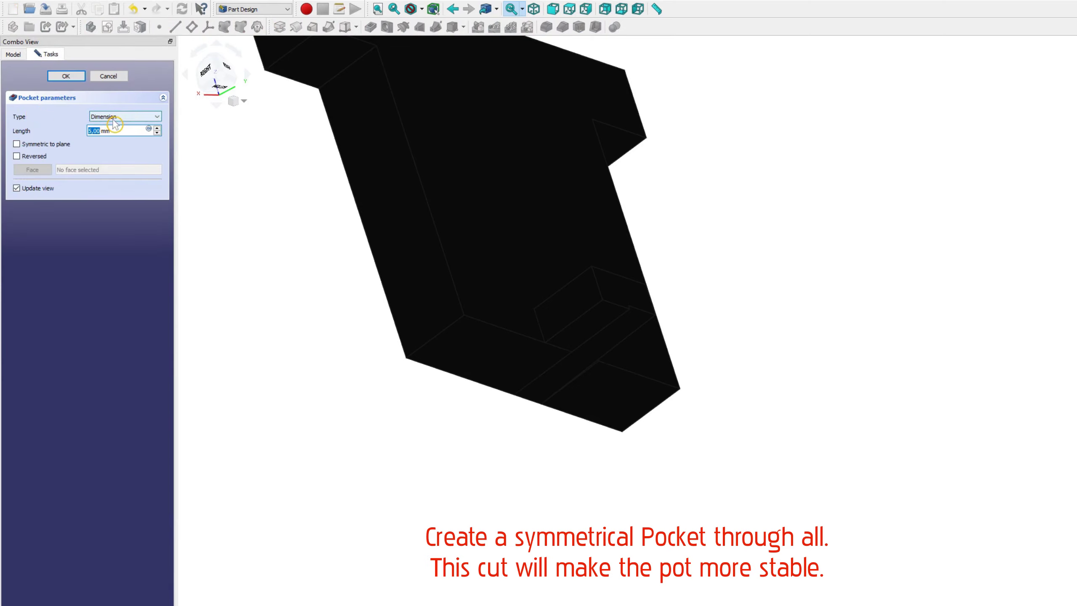
{"action": "left_click", "coordinate": [123, 117]}
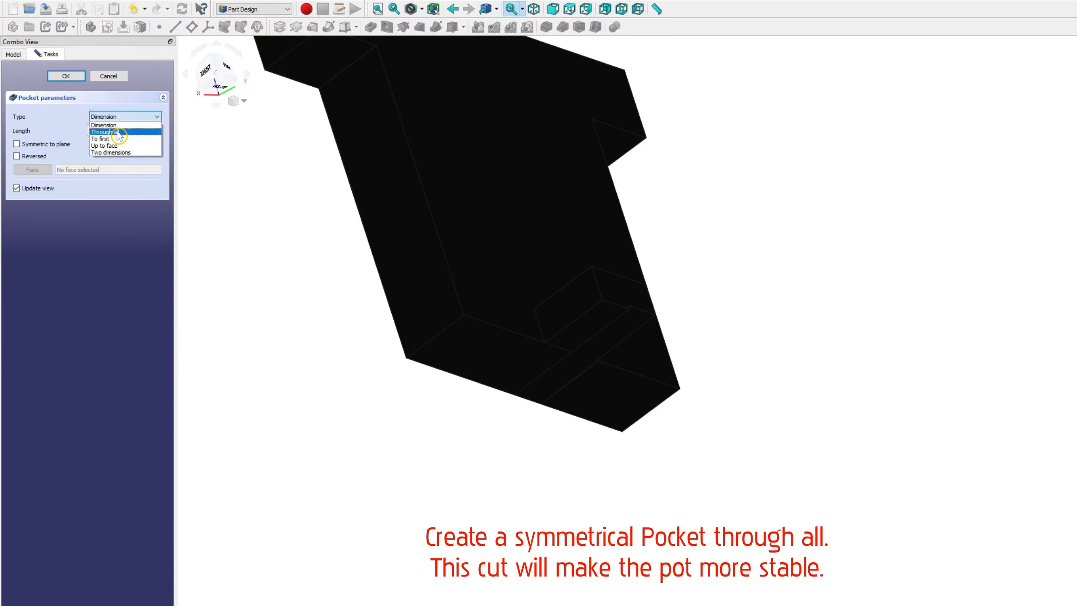
{"action": "left_click", "coordinate": [117, 133]}
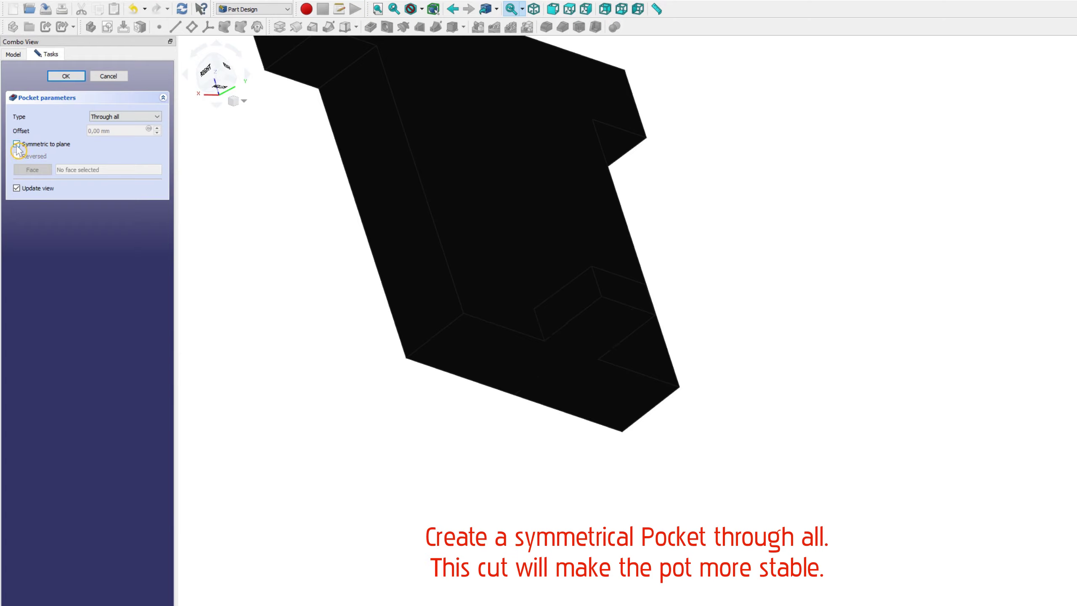
{"action": "left_click", "coordinate": [81, 79]}
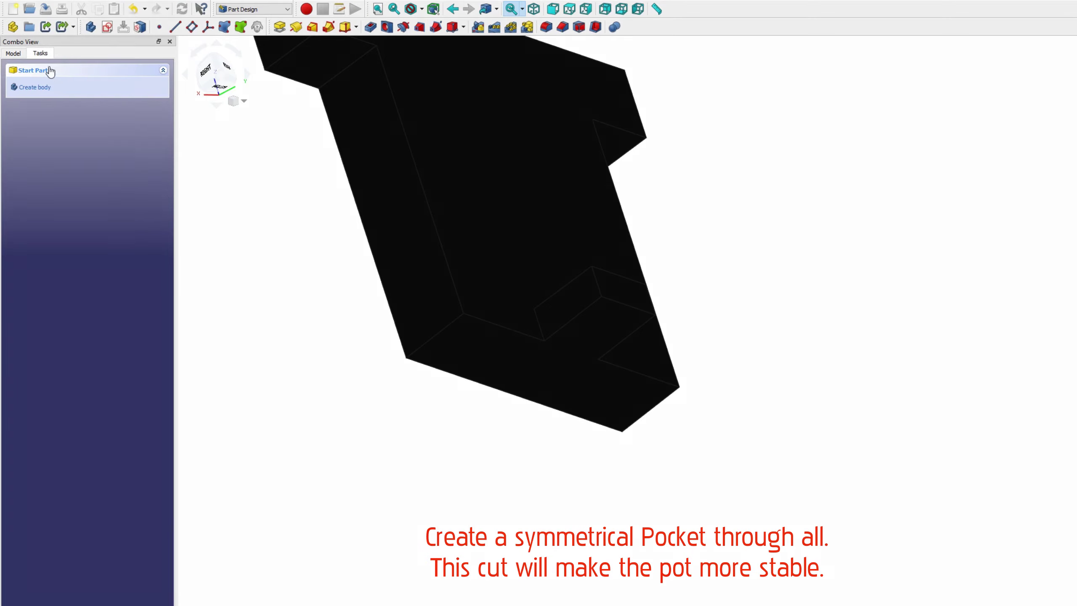
- In isometric view, create a second body and rename Body001 to Tree
{"action": "left_click", "coordinate": [535, 10]}
{"action": "middle_click_drag", "start_coordinate": [461, 204], "coordinate": [327, 351]}
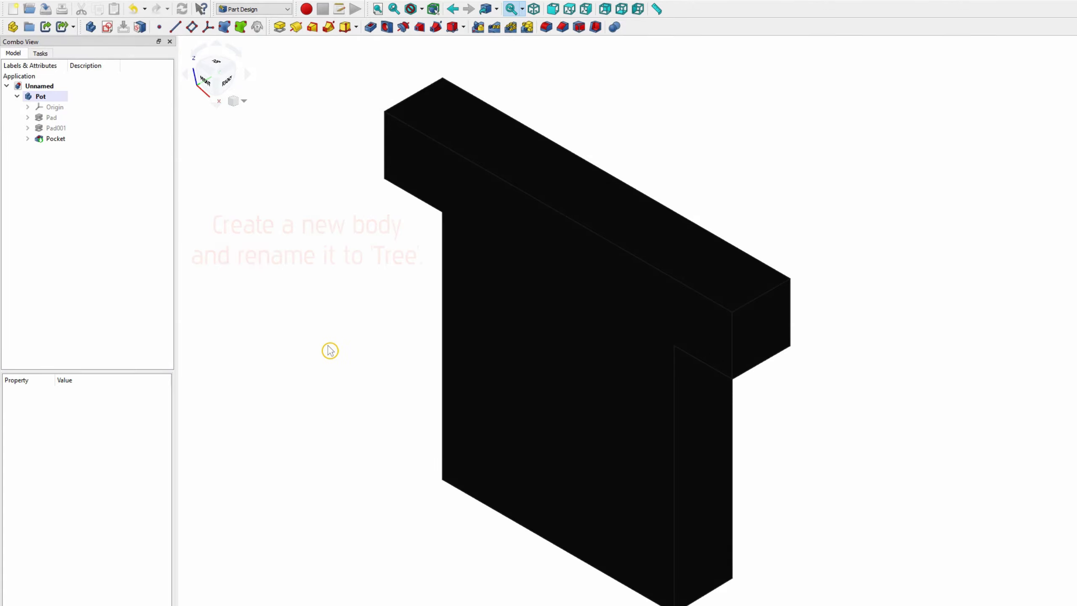
{"action": "left_click", "coordinate": [91, 27]}
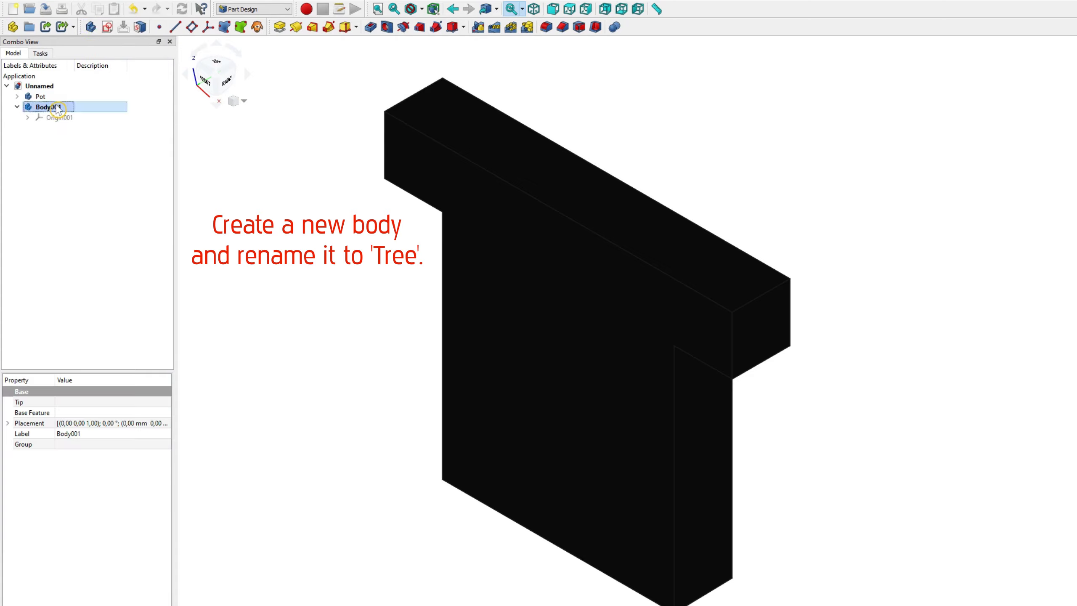
{"action": "left_click", "coordinate": [58, 108]}
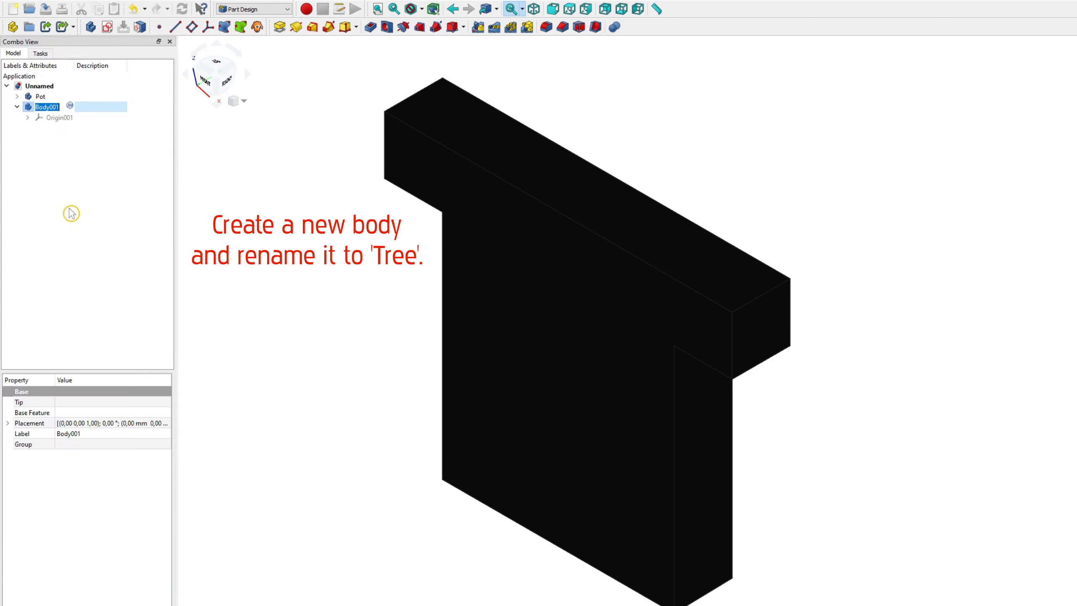
- Set the Tree body's shape colour to green #00aa00 in its appearance settings
{"action": "left_click", "coordinate": [54, 107]}
{"action": "key", "text": "ctrl+d"}
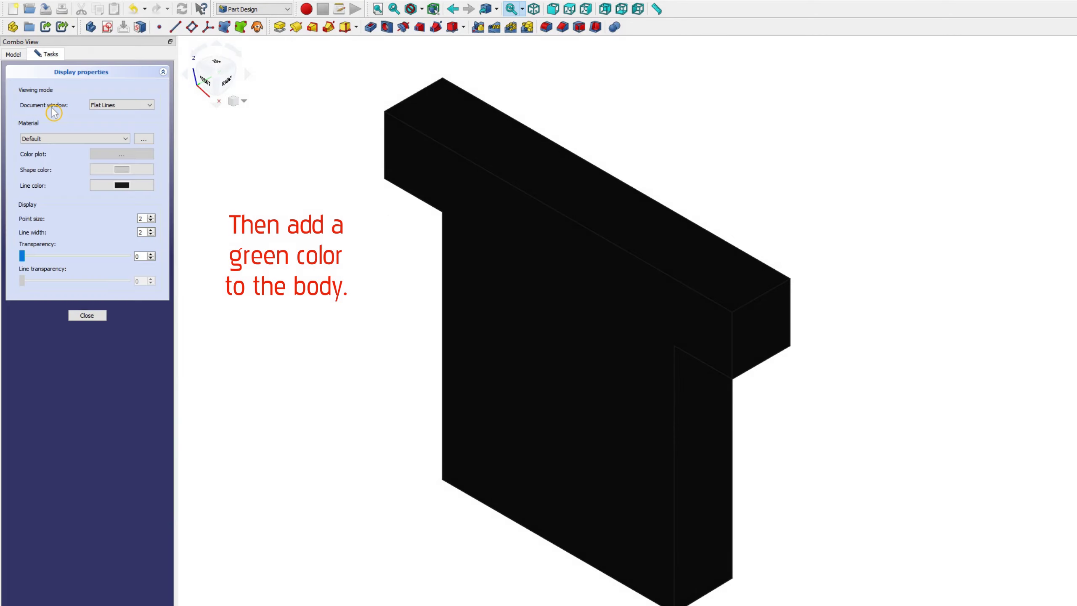
{"action": "left_click", "coordinate": [97, 166]}
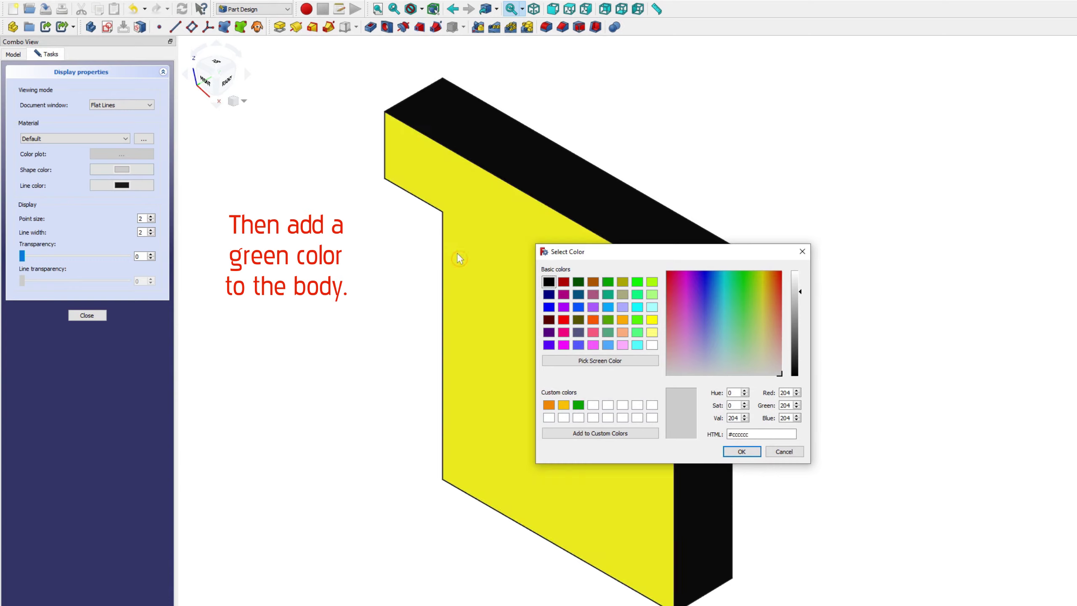
{"action": "left_click", "coordinate": [608, 282]}
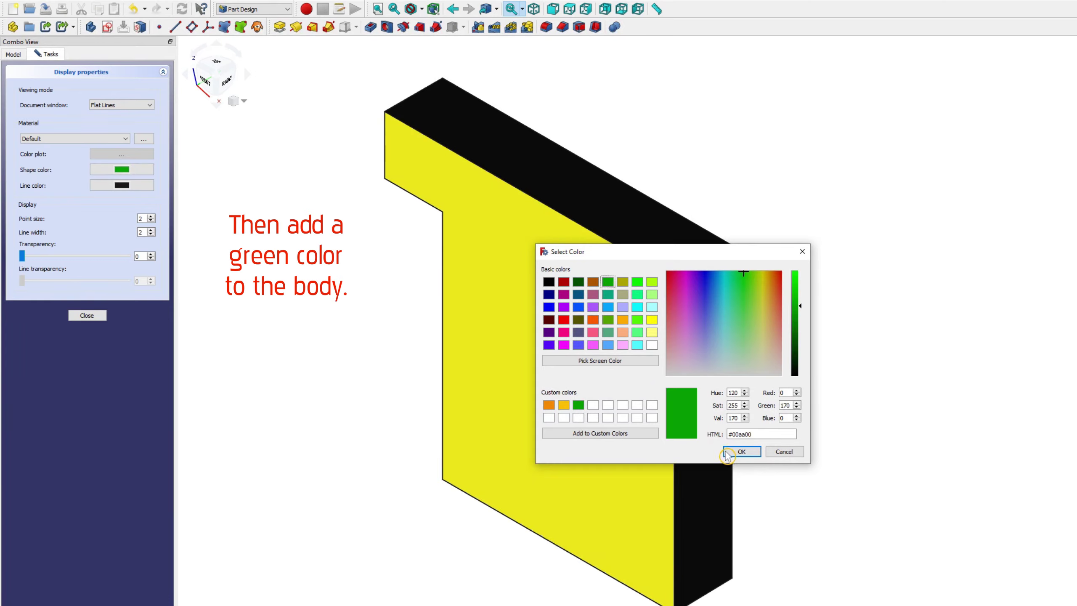
{"action": "left_click", "coordinate": [742, 452]}
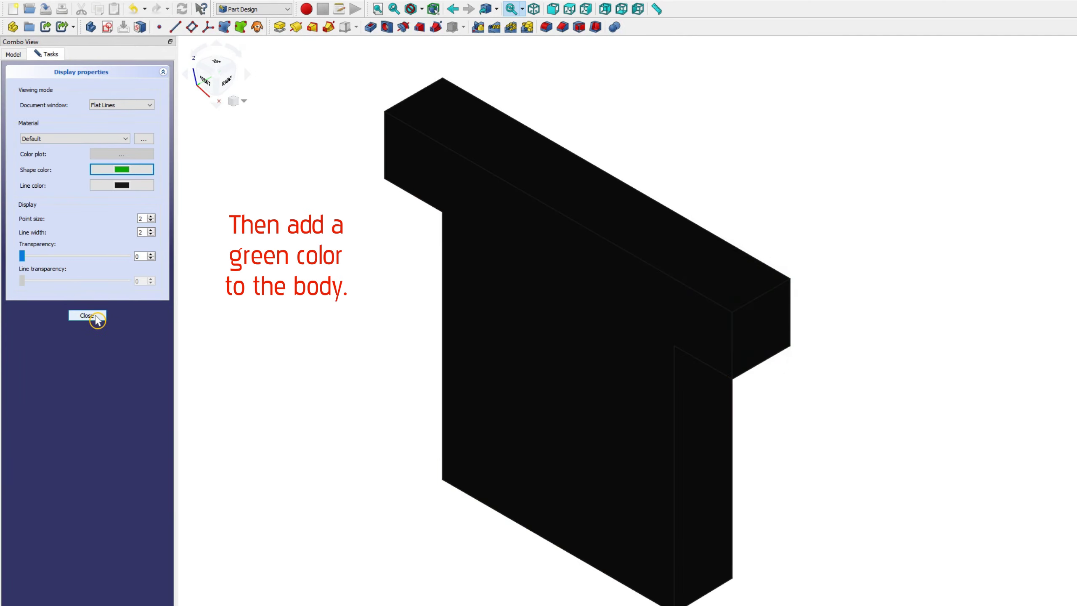
{"action": "left_click", "coordinate": [96, 318]}
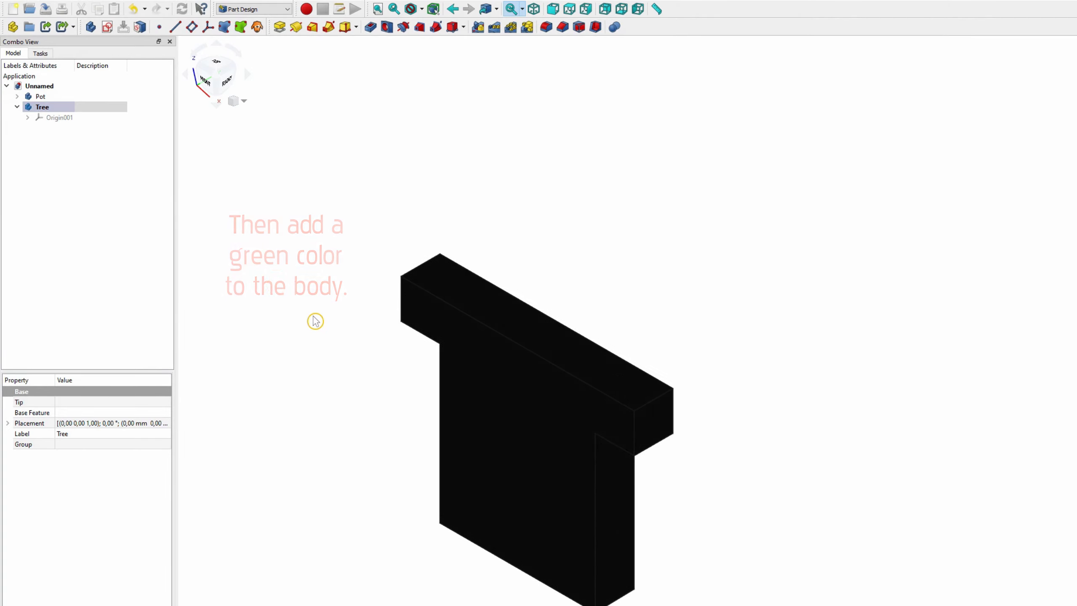
- Show Origin001 and create Sketch003 on the Tree body's XZ plane
{"action": "left_click", "coordinate": [63, 117]}
{"action": "key", "text": "space"}
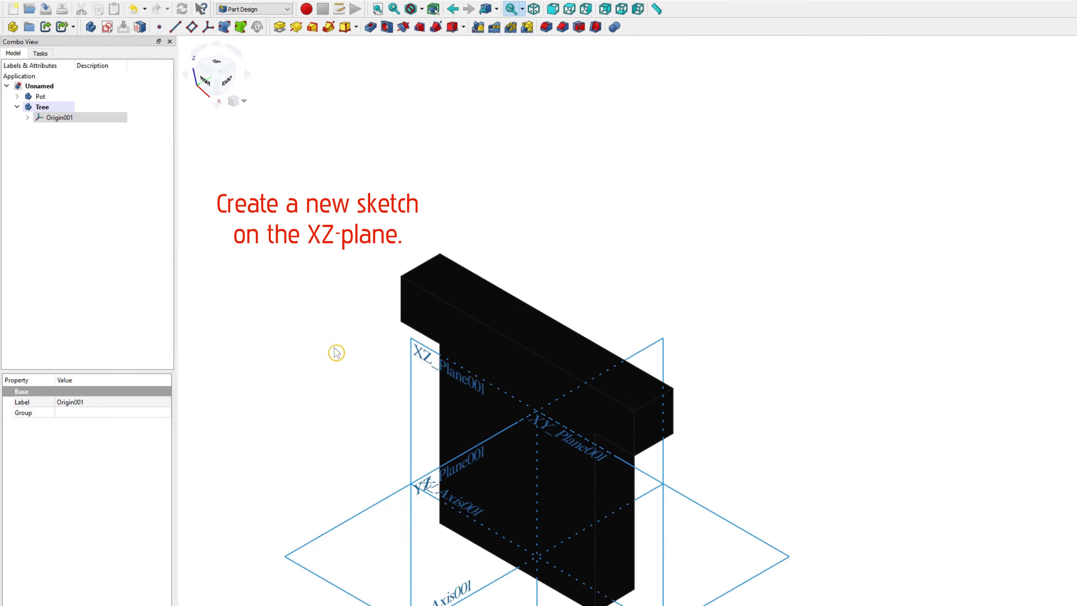
{"action": "left_click", "coordinate": [411, 393]}
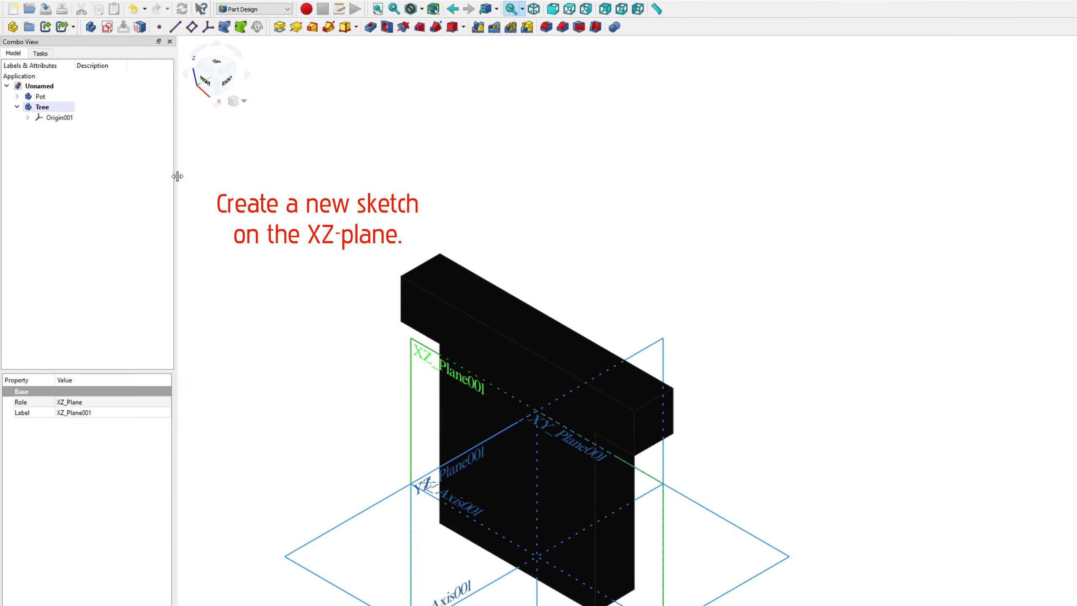
{"action": "left_click", "coordinate": [109, 29]}
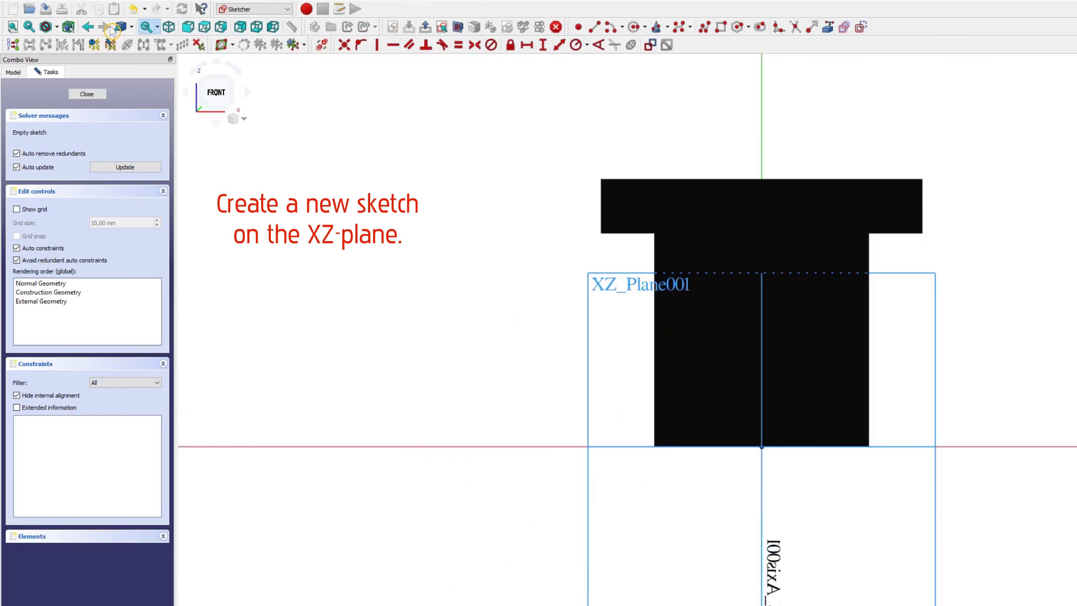
- Hide the Tree body's origin again and recentre the pot in the view
{"action": "left_click", "coordinate": [30, 71]}
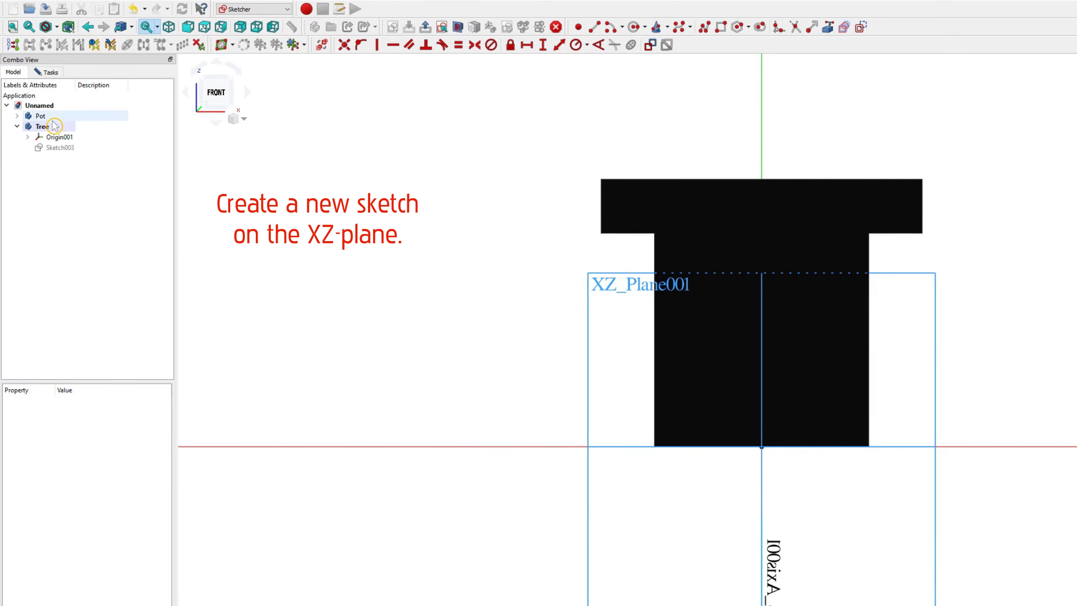
{"action": "left_click", "coordinate": [60, 137]}
{"action": "key", "text": "space"}
{"action": "middle_click_drag", "start_coordinate": [505, 195], "coordinate": [382, 349]}
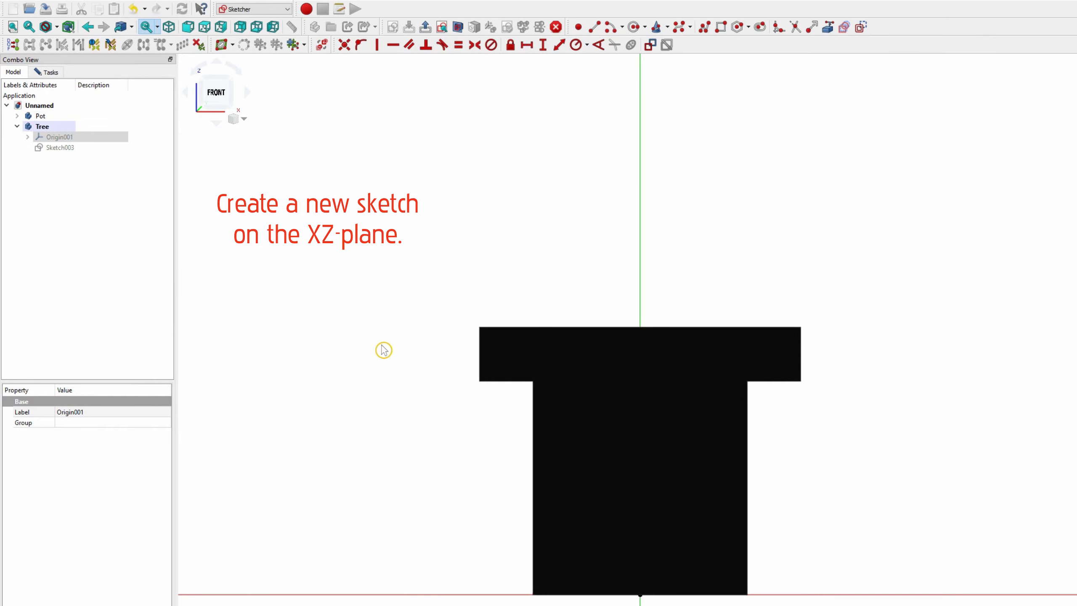
{"action": "scroll", "coordinate": [376, 313], "scroll_direction": "down", "scroll_amount": 3}
{"action": "scroll", "coordinate": [370, 276], "scroll_direction": "down", "scroll_amount": 1}
{"action": "mouse_move", "coordinate": [339, 207]}
{"action": "middle_mouse_down"}
{"action": "mouse_move", "coordinate": [359, 232]}
{"action": "mouse_move", "coordinate": [382, 318]}
{"action": "middle_mouse_up"}
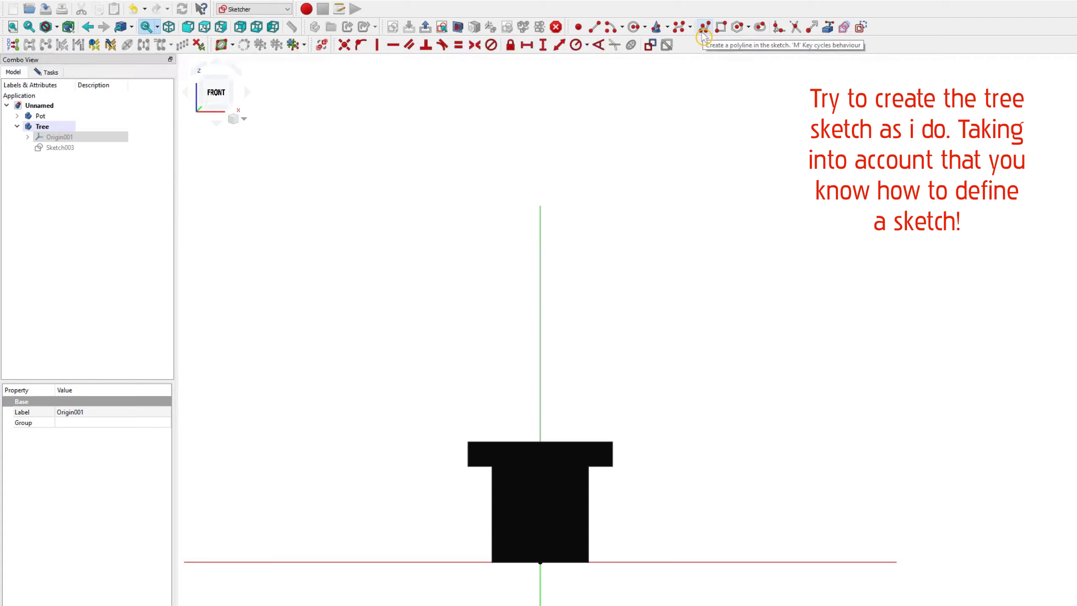
- Start the tree polyline with the left trunk side, left base ledge and left slope up to the peak
{"action": "left_click", "coordinate": [703, 28]}
{"action": "scroll", "coordinate": [534, 428], "scroll_direction": "up", "scroll_amount": 1}
{"action": "scroll", "coordinate": [534, 428], "scroll_direction": "up", "scroll_amount": 1}
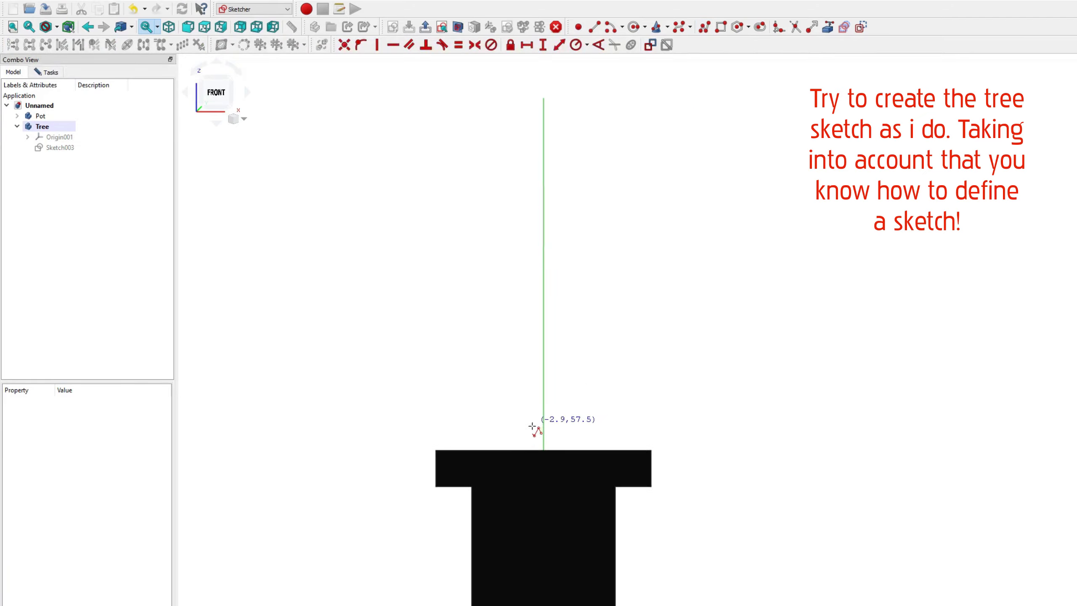
{"action": "left_click", "coordinate": [520, 445]}
{"action": "left_click", "coordinate": [520, 408]}
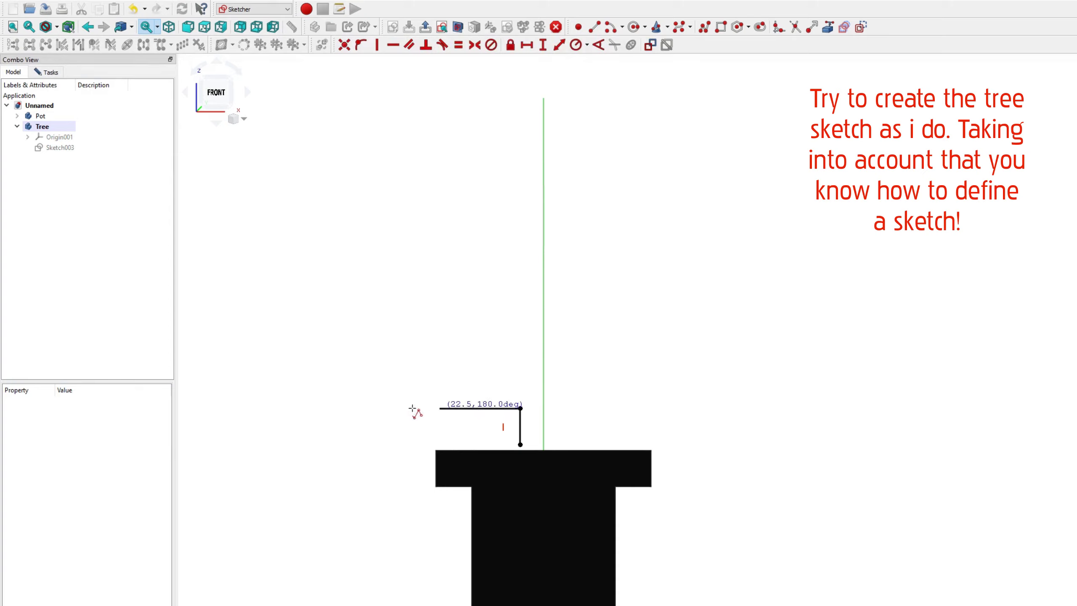
{"action": "left_click", "coordinate": [246, 409]}
{"action": "scroll", "coordinate": [245, 409], "scroll_direction": "down", "scroll_amount": 2}
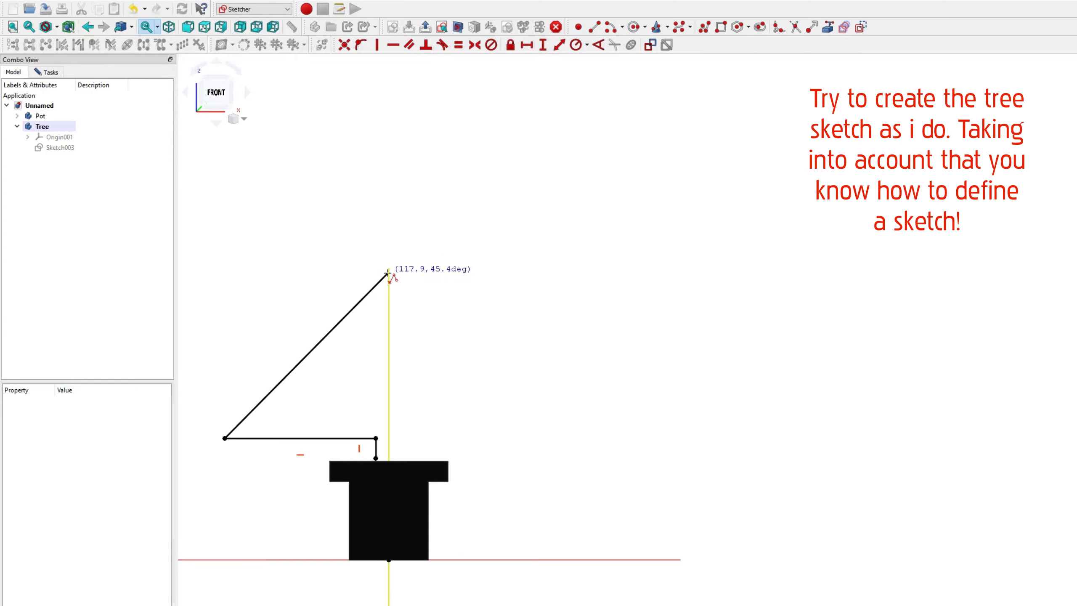
{"action": "left_click", "coordinate": [388, 272]}
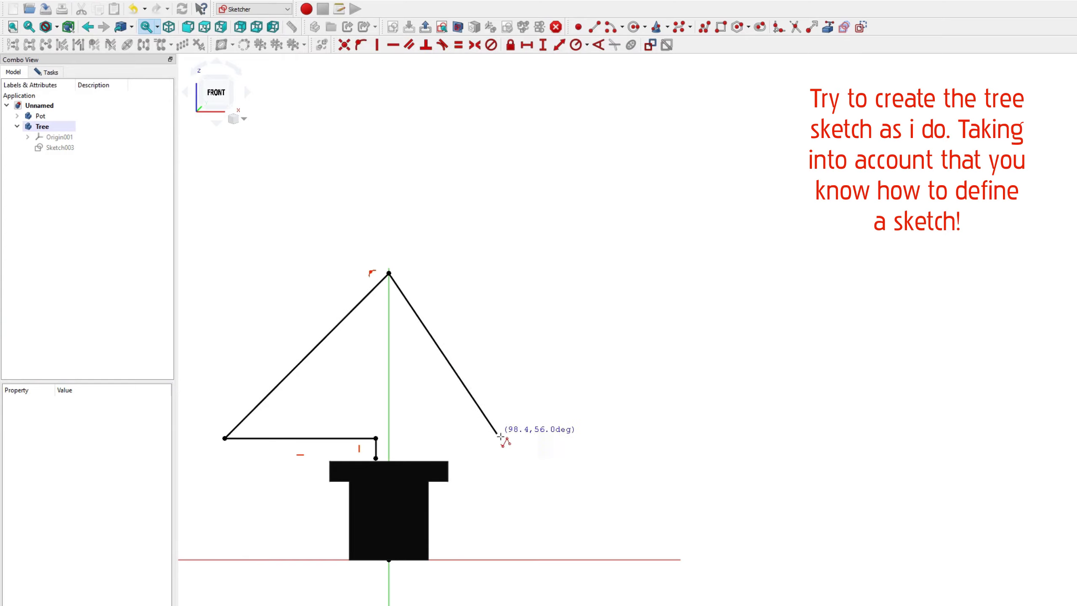
- Add the right slope, right ledge and right trunk side, closing the outline at the start
{"action": "left_click", "coordinate": [535, 436]}
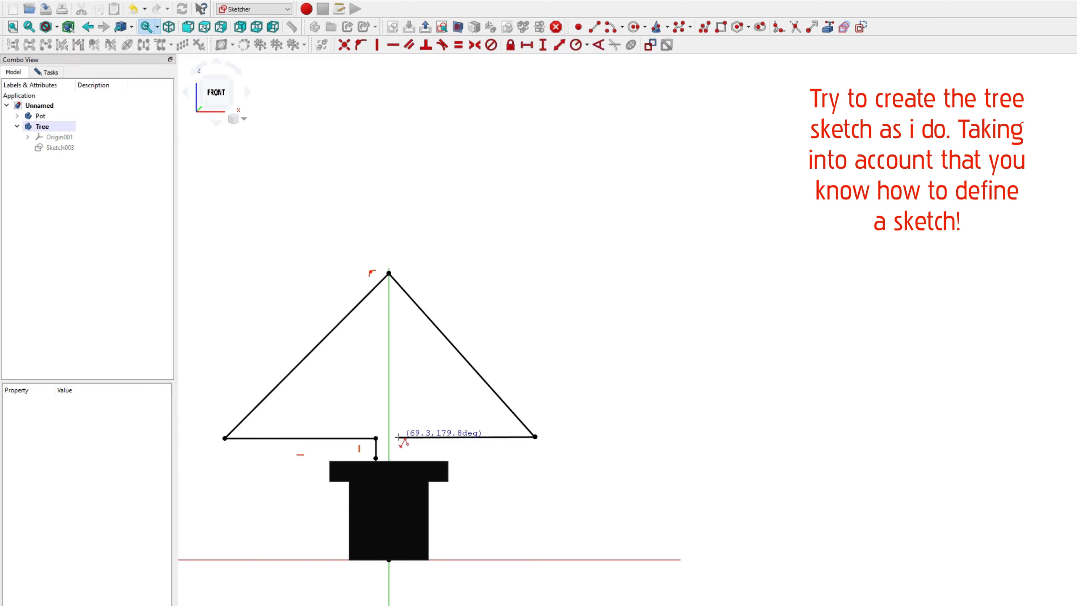
{"action": "left_click", "coordinate": [398, 437]}
{"action": "scroll", "coordinate": [397, 437], "scroll_direction": "up", "scroll_amount": 2}
{"action": "left_click", "coordinate": [398, 466]}
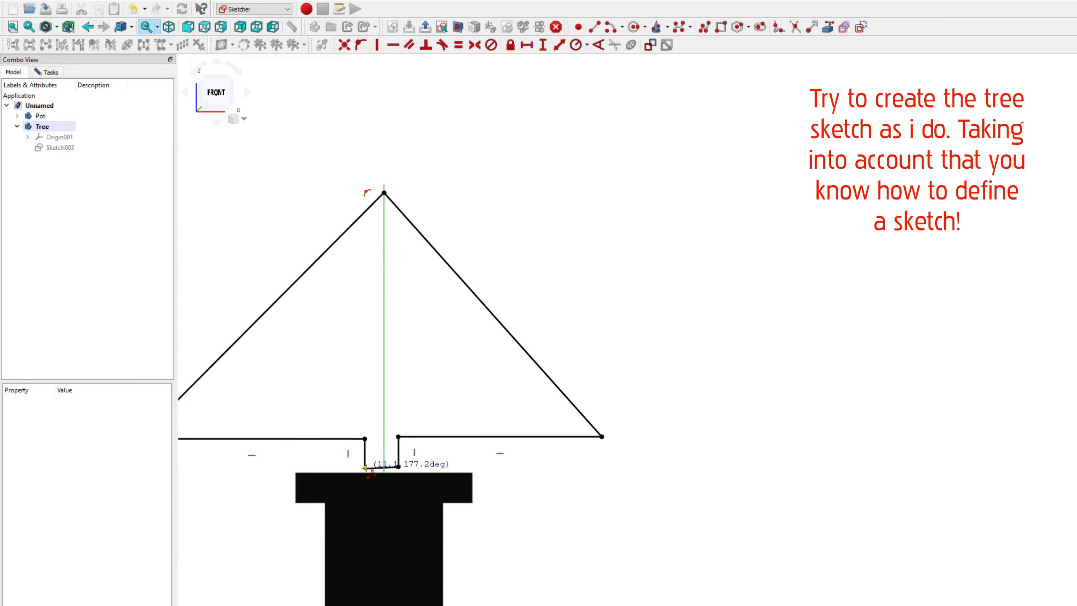
{"action": "left_click", "coordinate": [365, 467]}
{"action": "left_click", "coordinate": [375, 470]}
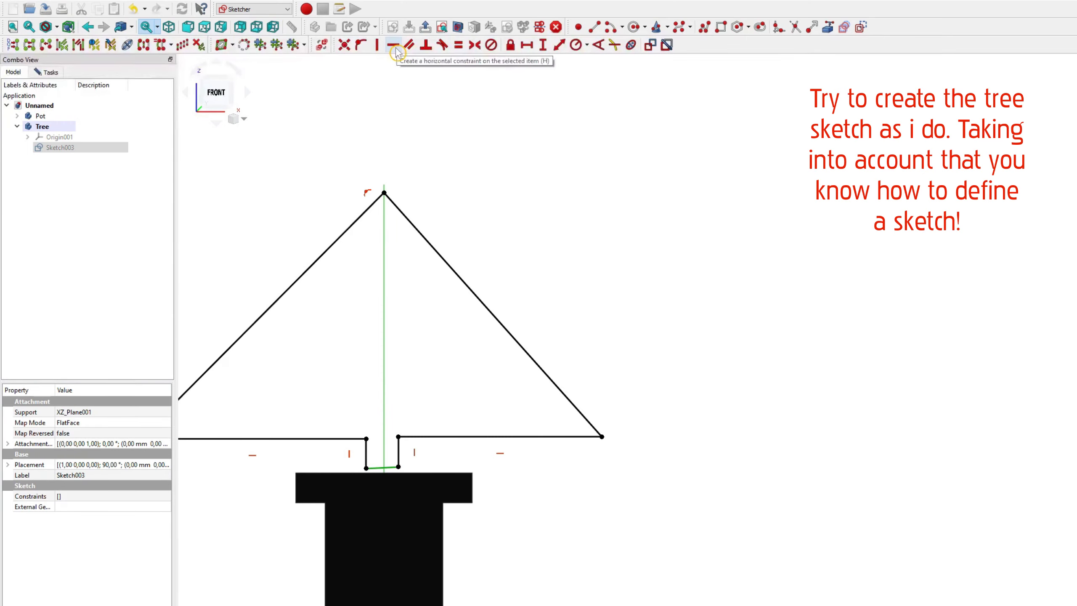
- Make the trunk's bottom edge horizontal and symmetric about the vertical axis
{"action": "left_click", "coordinate": [393, 44]}
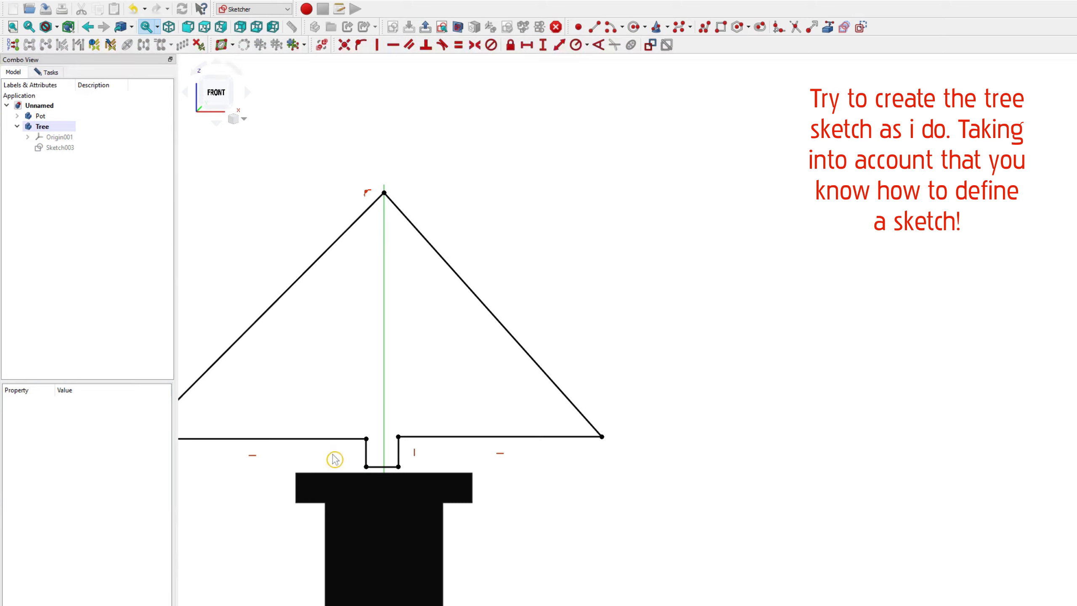
{"action": "scroll", "coordinate": [339, 458], "scroll_direction": "up", "scroll_amount": 2}
{"action": "left_click", "coordinate": [376, 462]}
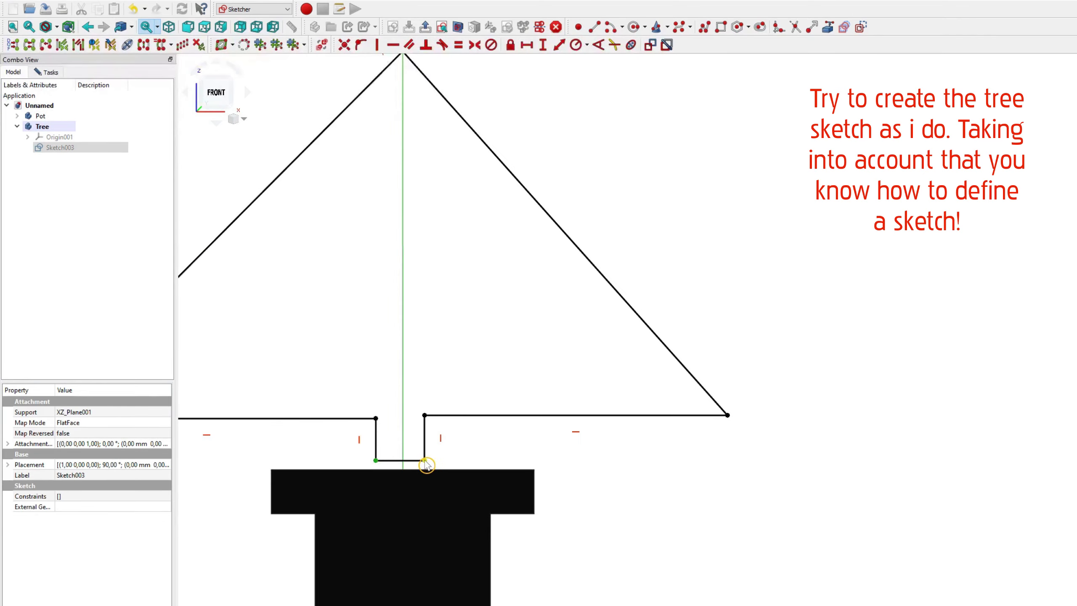
{"action": "left_click", "coordinate": [425, 460]}
{"action": "left_click", "coordinate": [403, 423]}
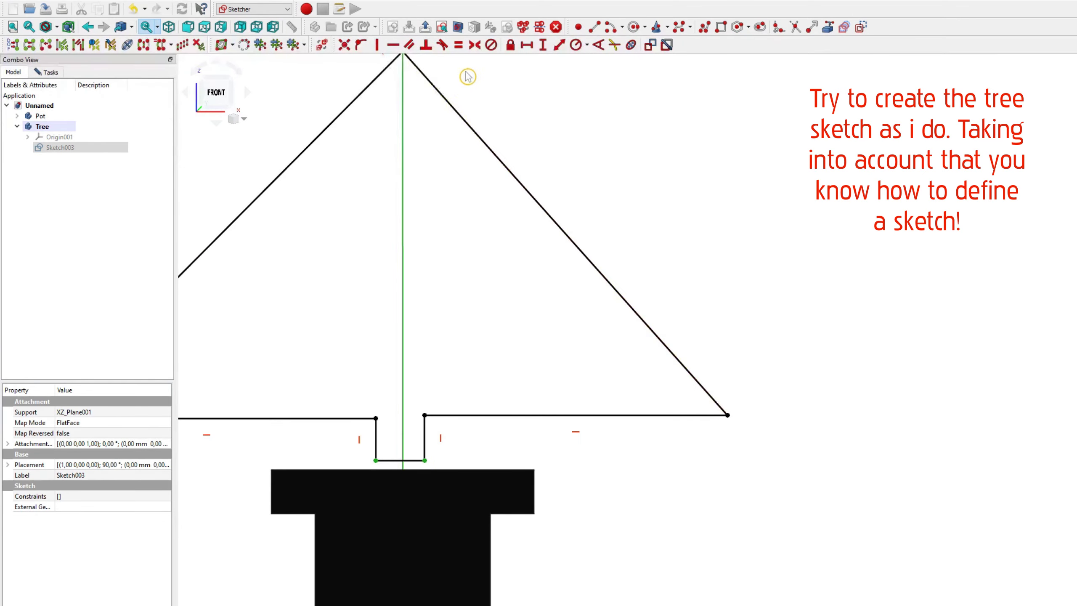
{"action": "left_click", "coordinate": [475, 45]}
- Place the trunk bottom 50 mm above the origin with 20 mm, equal-length trunk sides
{"action": "scroll", "coordinate": [496, 403], "scroll_direction": "down", "scroll_amount": 1}
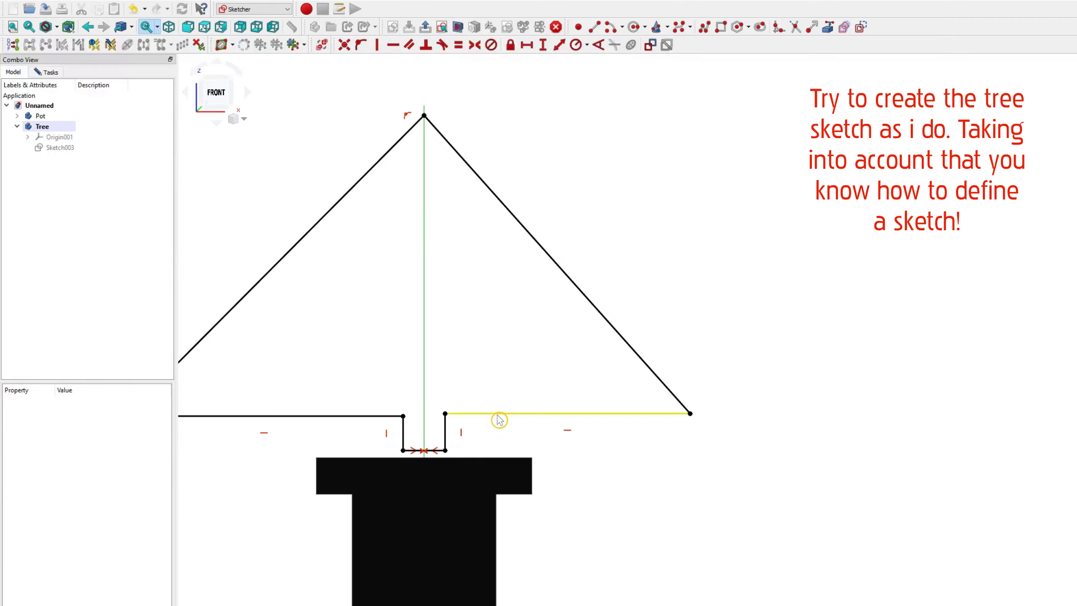
{"action": "left_click", "coordinate": [446, 452]}
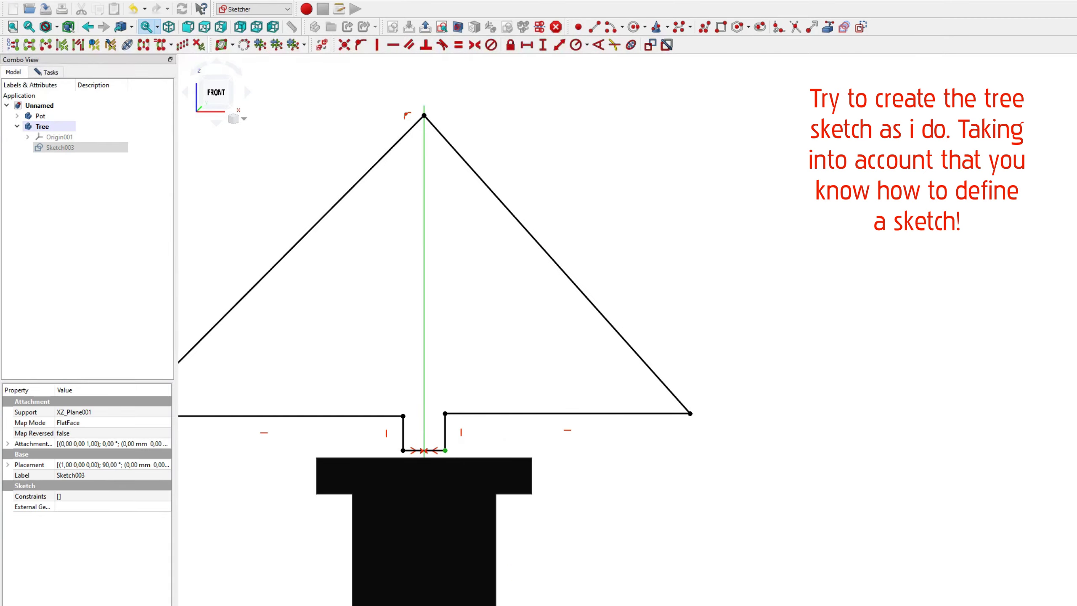
{"action": "left_click", "coordinate": [542, 44]}
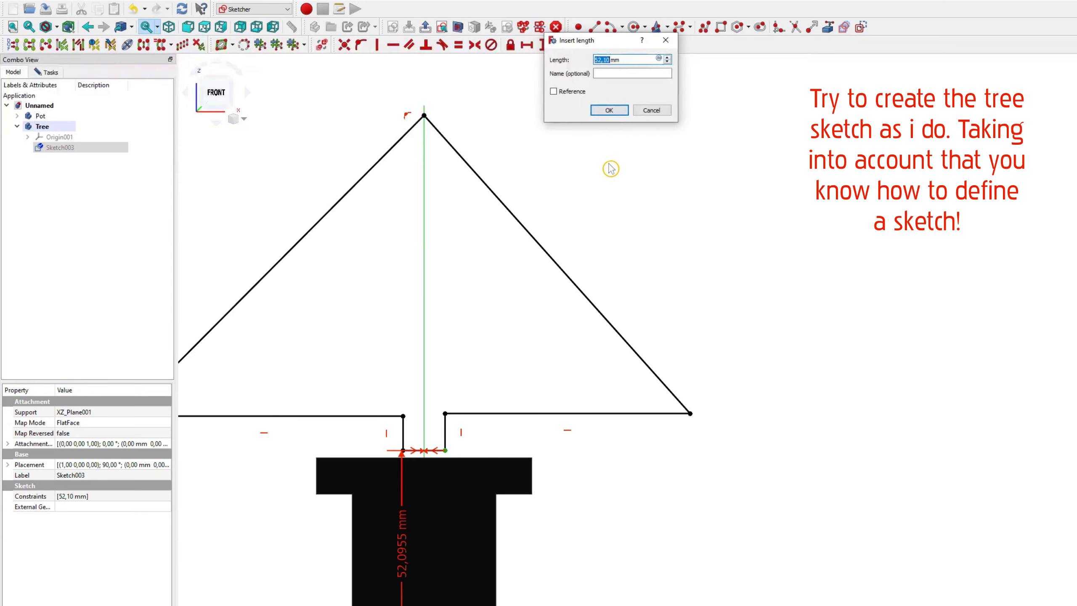
{"action": "key", "text": "Return"}
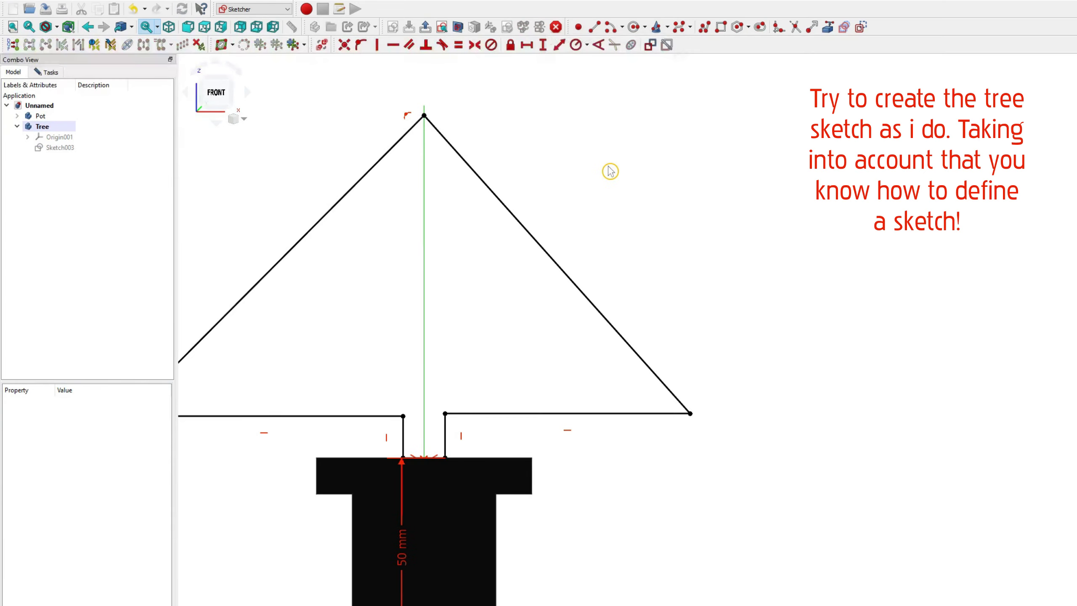
{"action": "left_click_drag", "start_coordinate": [406, 552], "coordinate": [624, 564]}
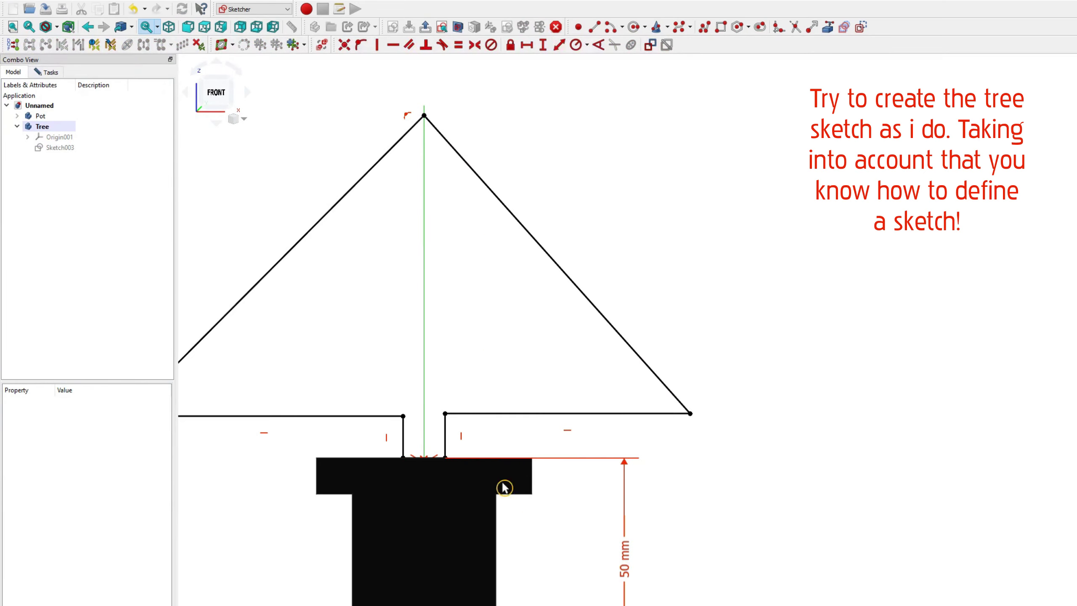
{"action": "left_click", "coordinate": [446, 442]}
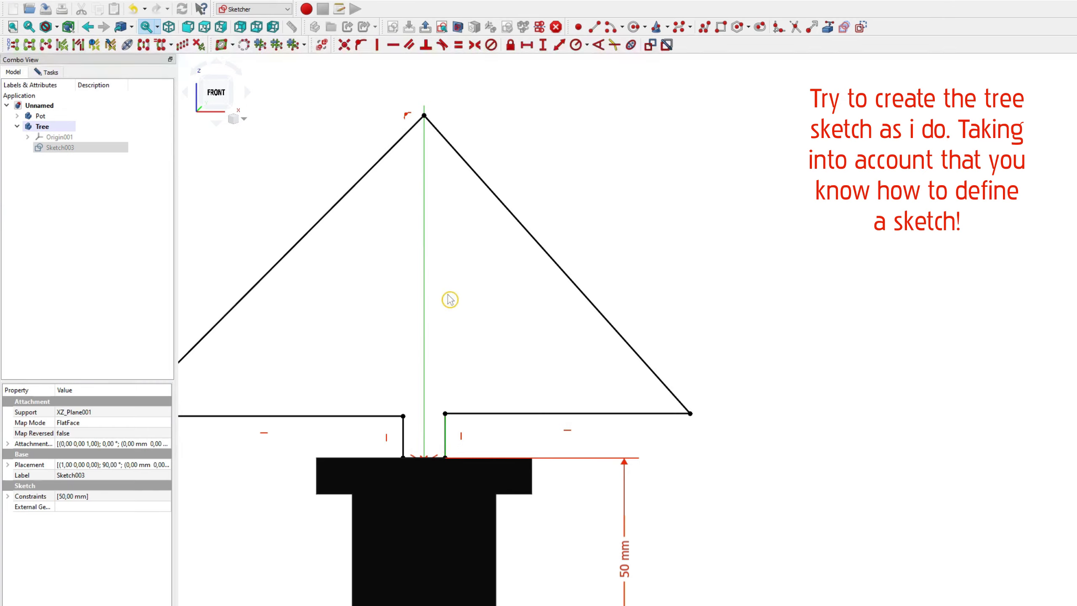
{"action": "left_click", "coordinate": [545, 47]}
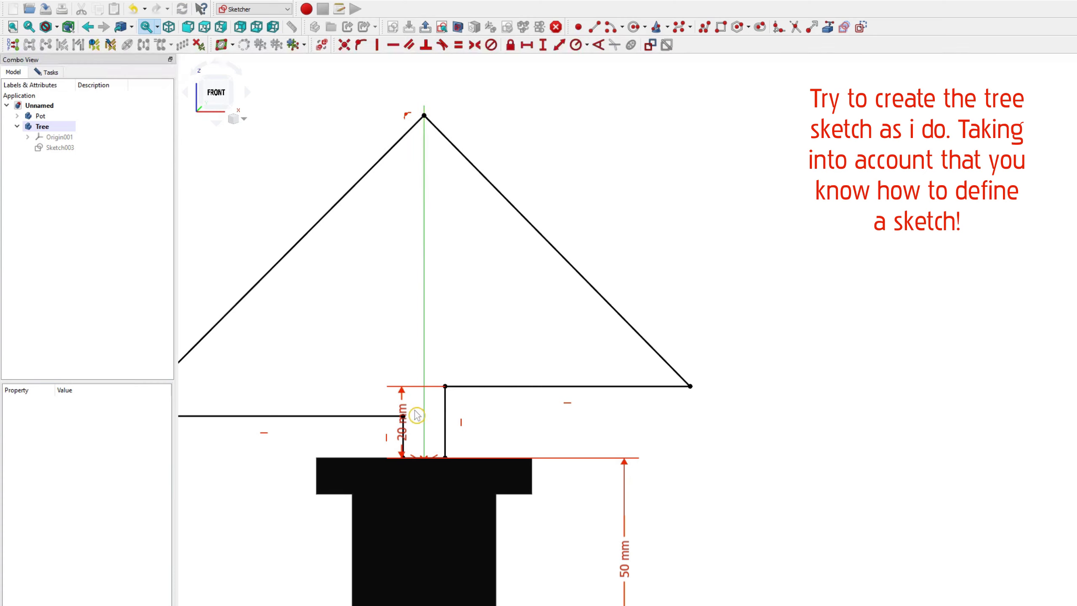
{"action": "left_click_drag", "start_coordinate": [418, 415], "coordinate": [493, 414]}
{"action": "left_click", "coordinate": [445, 414]}
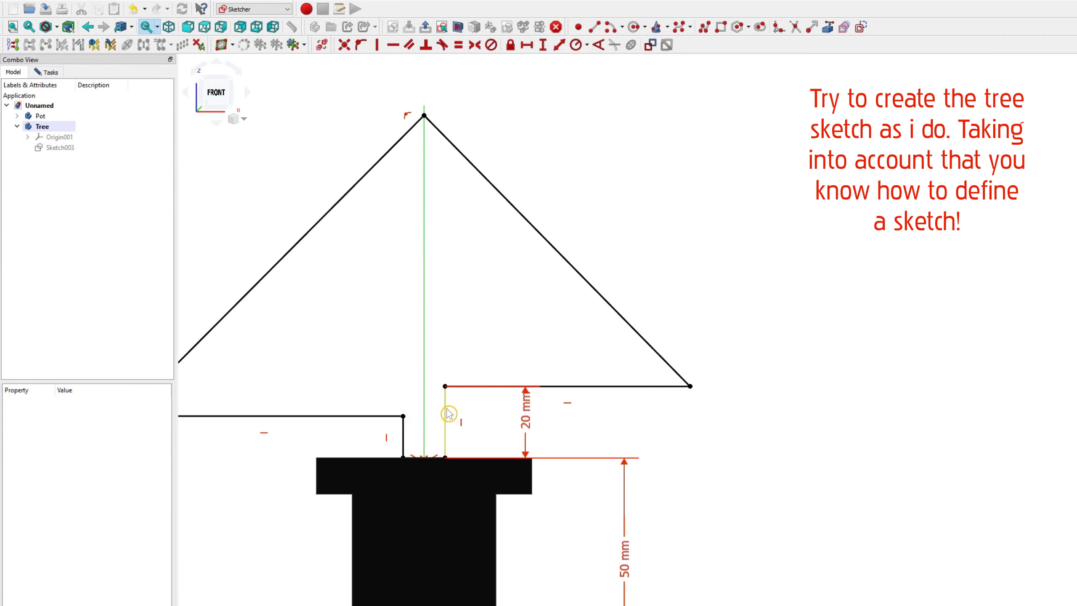
{"action": "left_click", "coordinate": [404, 432]}
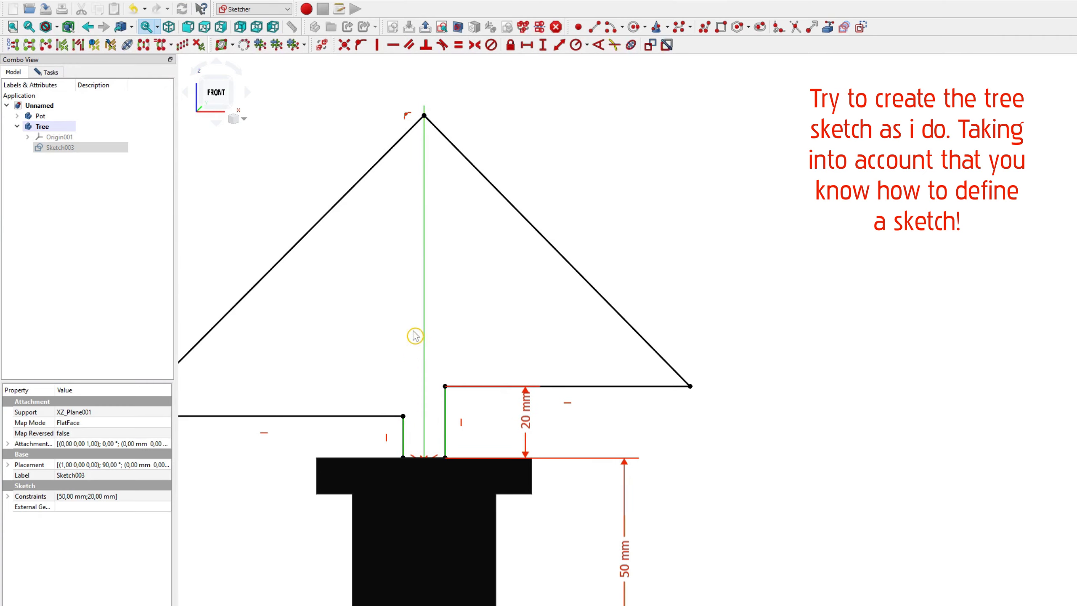
{"action": "left_click", "coordinate": [457, 45]}
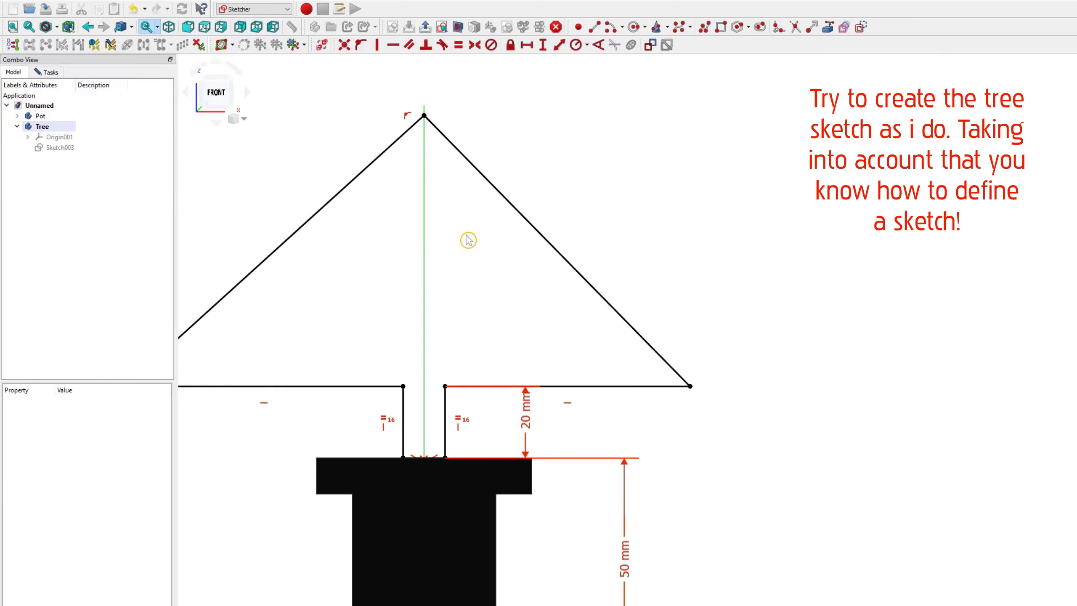
- Dimension the tree's apex at 275 mm above the origin
{"action": "scroll", "coordinate": [470, 239], "scroll_direction": "down", "scroll_amount": 2}
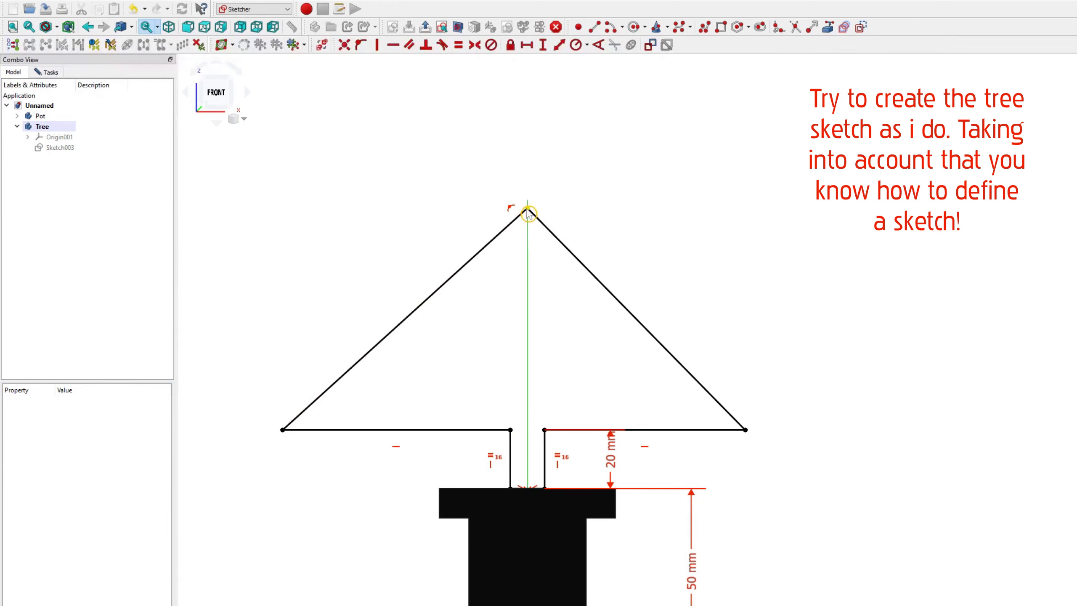
{"action": "left_click", "coordinate": [528, 210]}
{"action": "scroll", "coordinate": [407, 568], "scroll_direction": "down", "scroll_amount": 1}
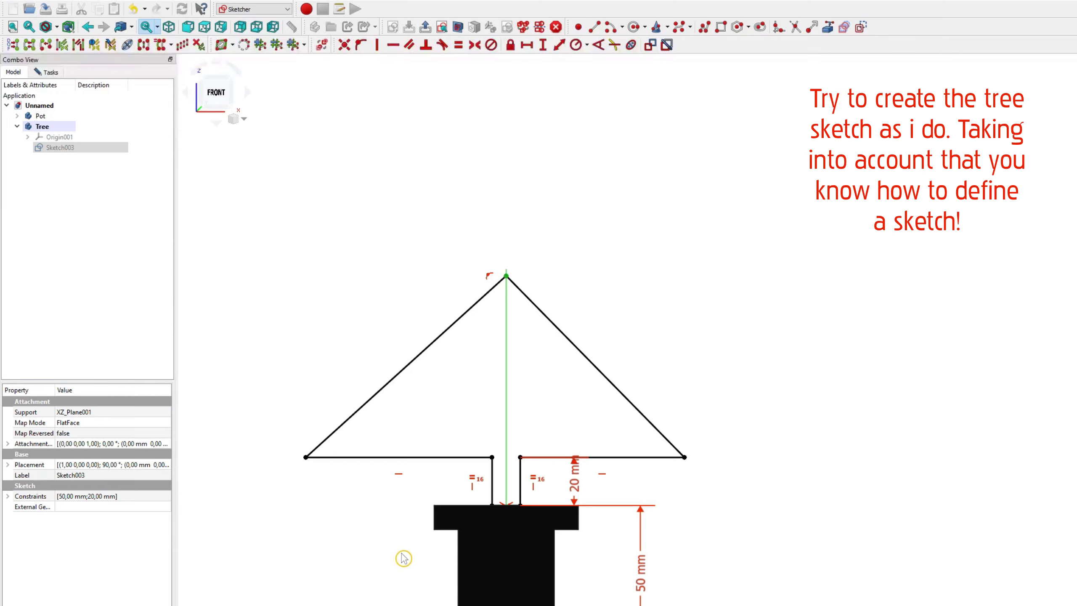
{"action": "scroll", "coordinate": [388, 547], "scroll_direction": "down", "scroll_amount": 1}
{"action": "left_click", "coordinate": [543, 46]}
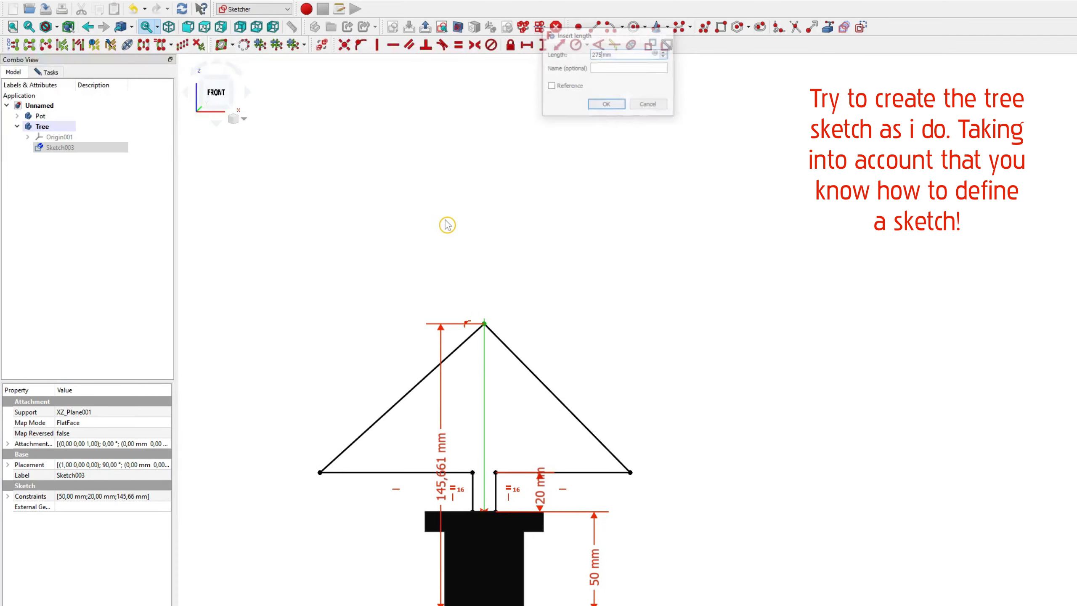
{"action": "key", "text": "Return"}
{"action": "left_click_drag", "start_coordinate": [453, 335], "coordinate": [266, 400]}
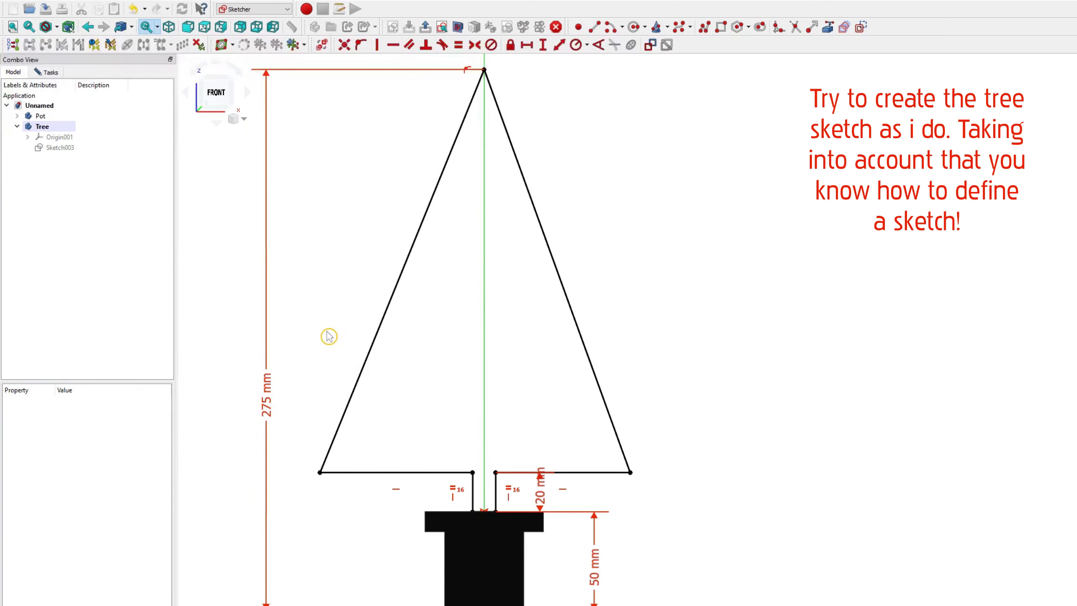
{"action": "middle_click_drag", "start_coordinate": [328, 334], "coordinate": [397, 327]}
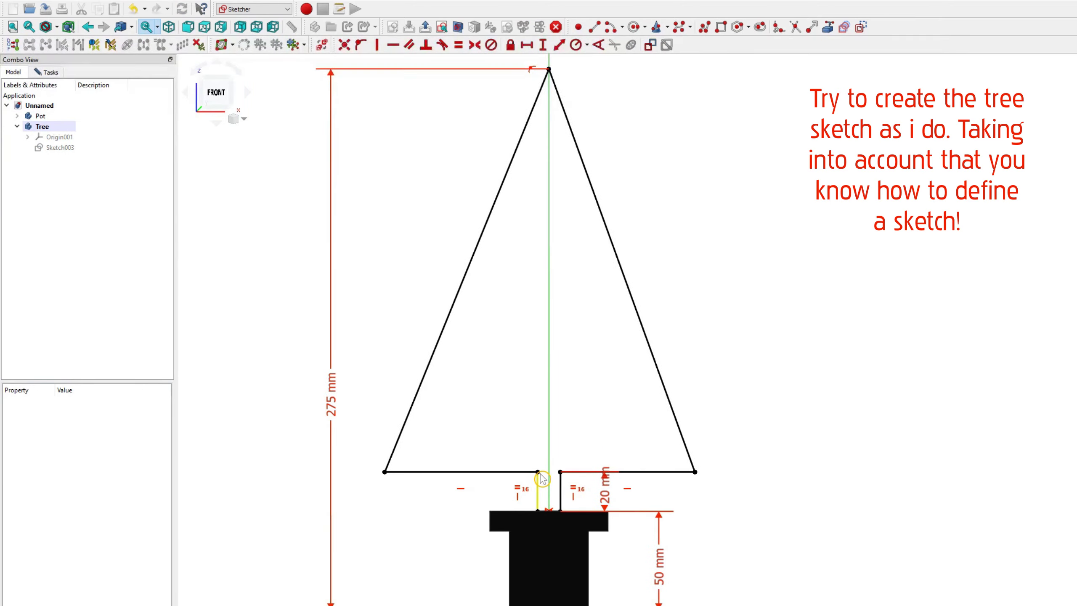
- Set the trunk width to 10 mm
{"action": "left_click_drag", "start_coordinate": [540, 478], "coordinate": [525, 472]}
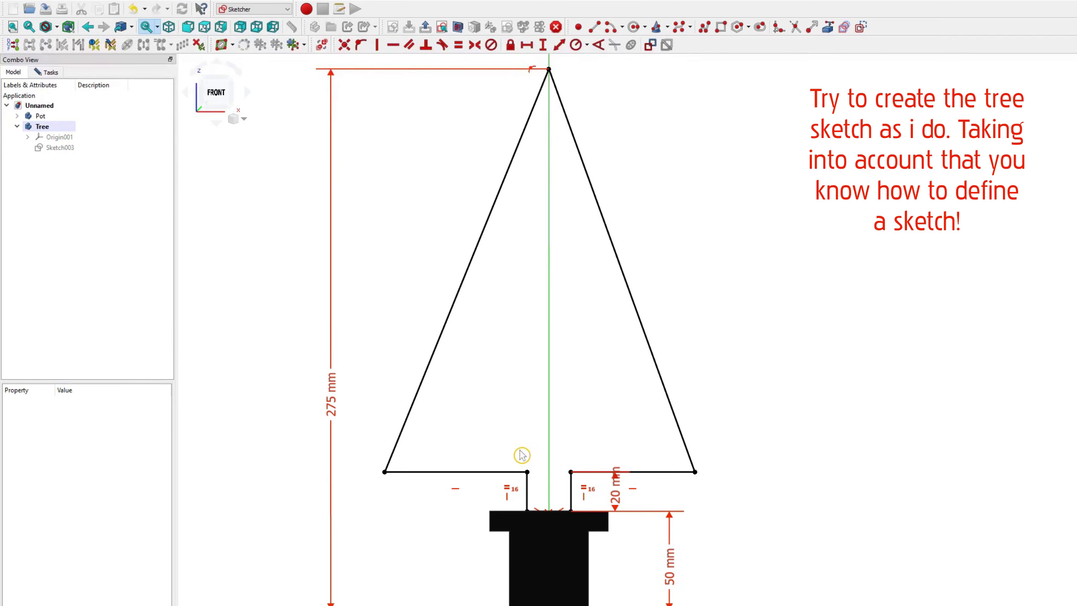
{"action": "scroll", "coordinate": [539, 506], "scroll_direction": "up", "scroll_amount": 2}
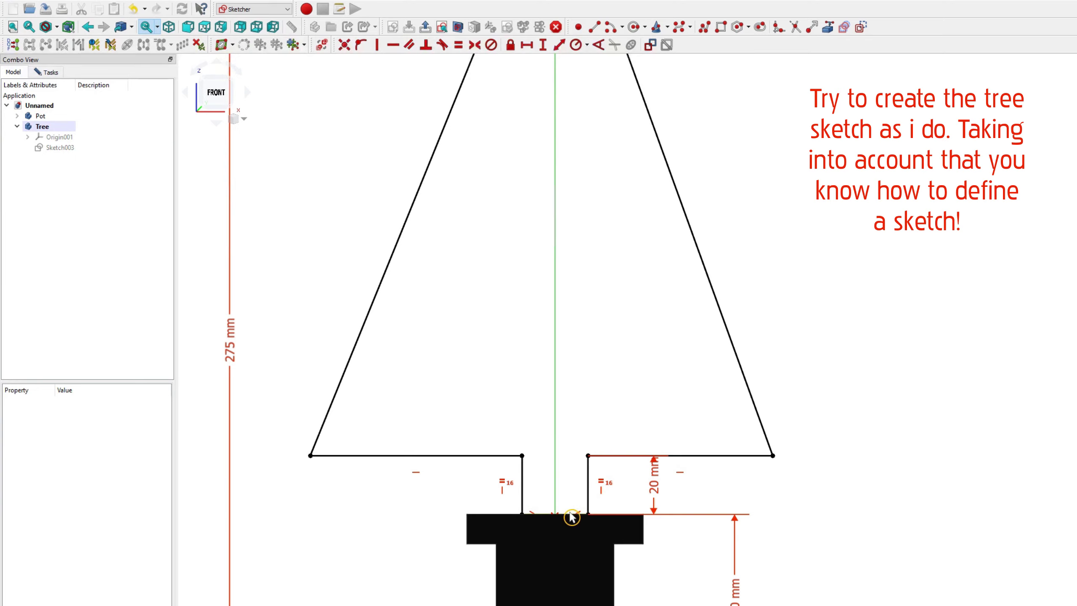
{"action": "left_click", "coordinate": [571, 515]}
{"action": "left_click", "coordinate": [527, 45]}
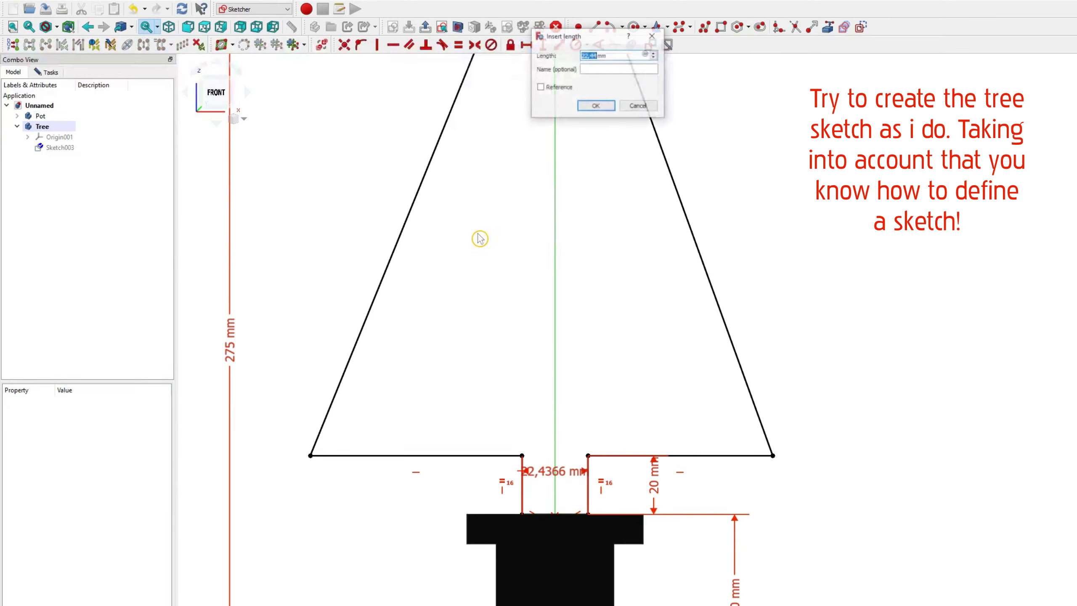
{"action": "type", "text": "10"}
{"action": "key", "text": "Return"}
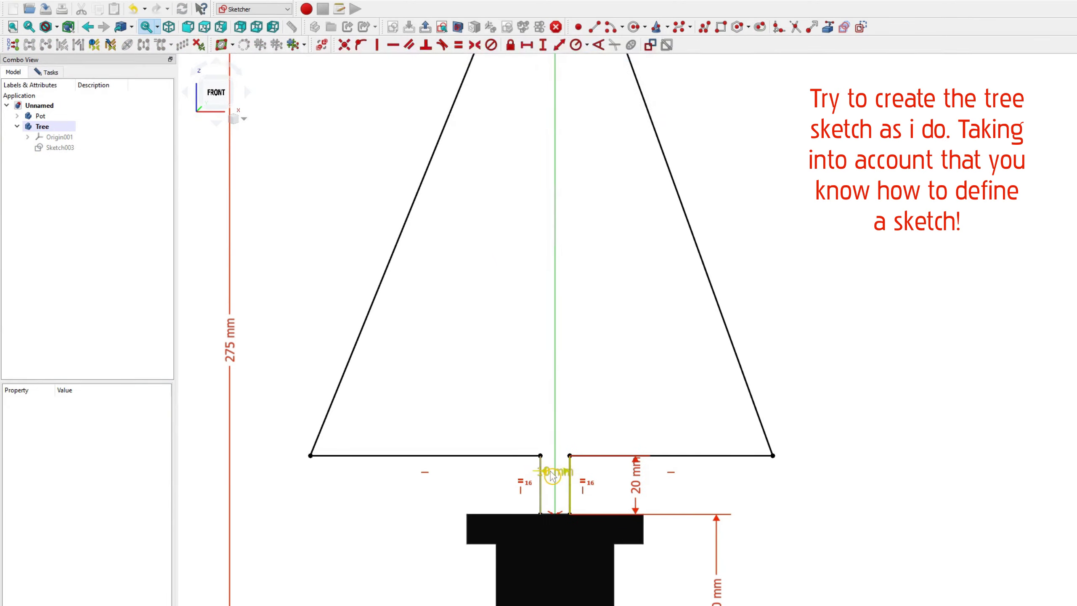
{"action": "left_click_drag", "start_coordinate": [551, 473], "coordinate": [438, 562]}
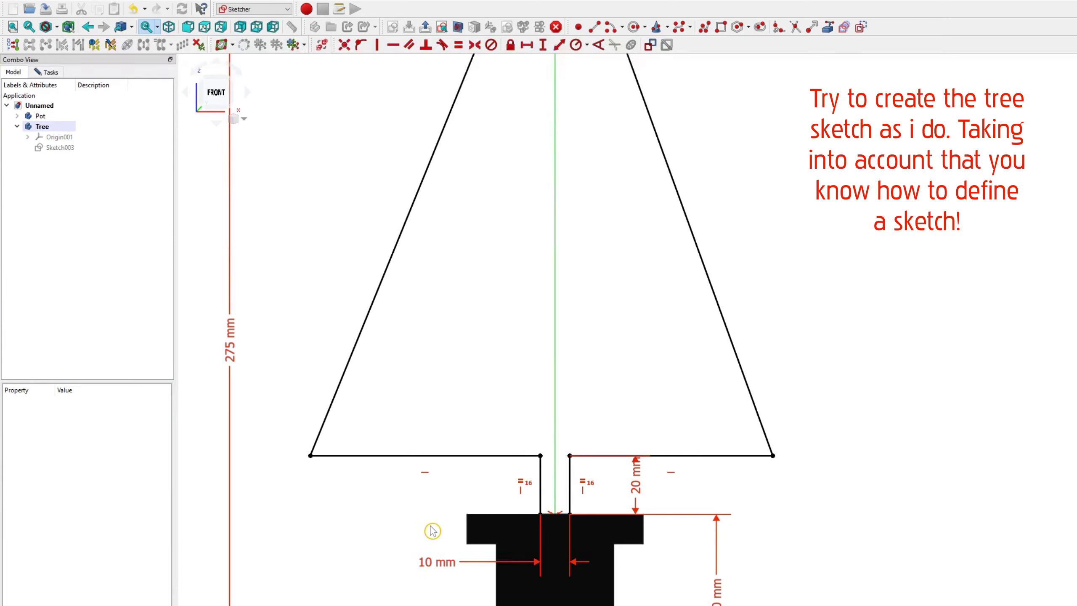
- Dimension the left base ledge at 75 mm and make both ledges equal
{"action": "left_click", "coordinate": [442, 456]}
{"action": "left_click", "coordinate": [526, 45]}
{"action": "type", "text": "75"}
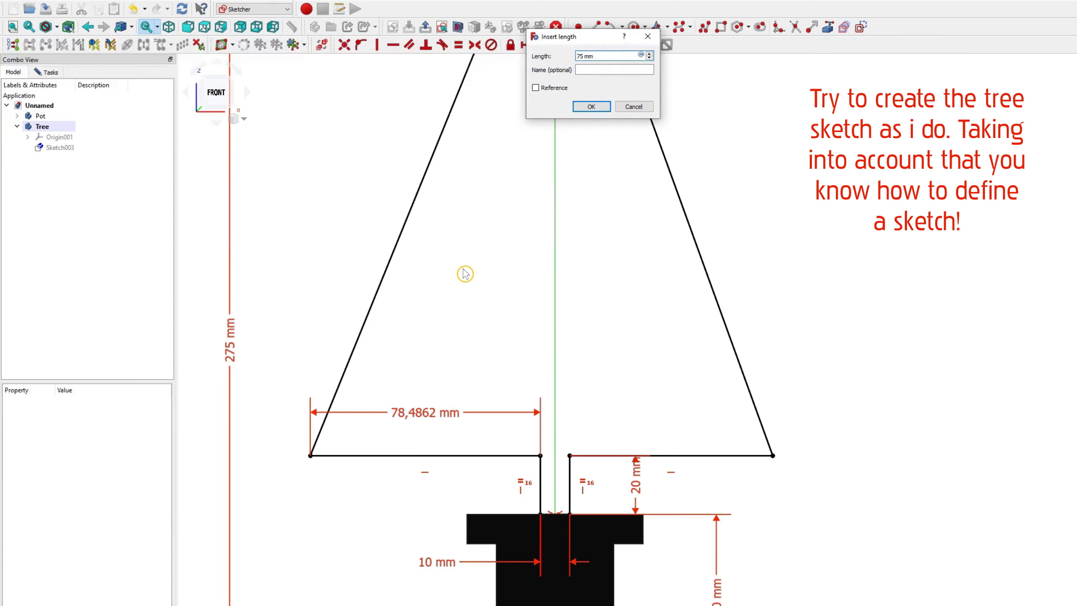
{"action": "key", "text": "Return"}
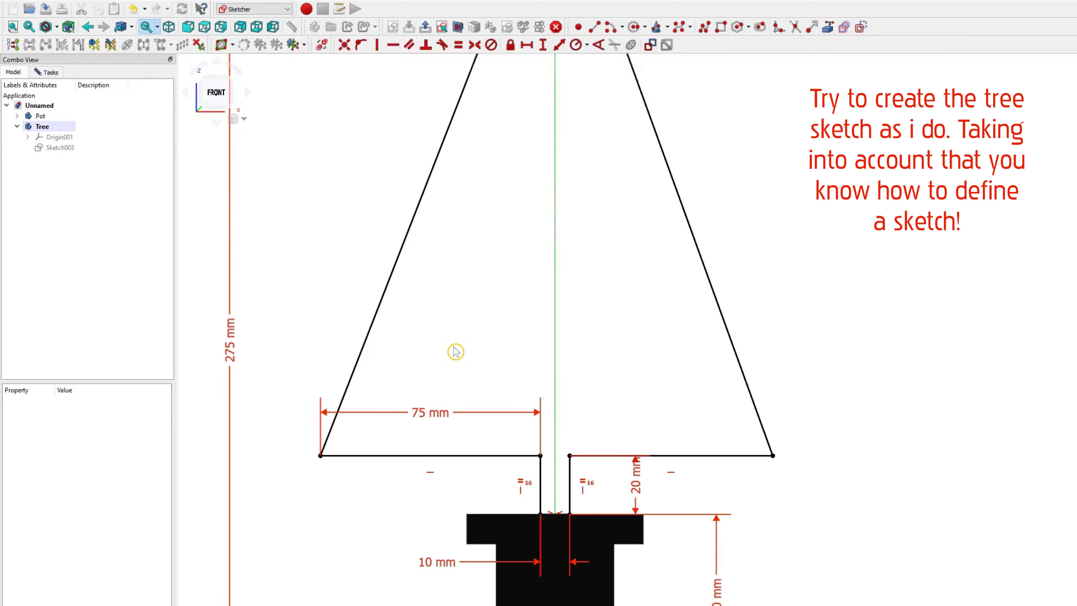
{"action": "left_click_drag", "start_coordinate": [430, 413], "coordinate": [424, 497]}
{"action": "scroll", "coordinate": [462, 407], "scroll_direction": "down", "scroll_amount": 1}
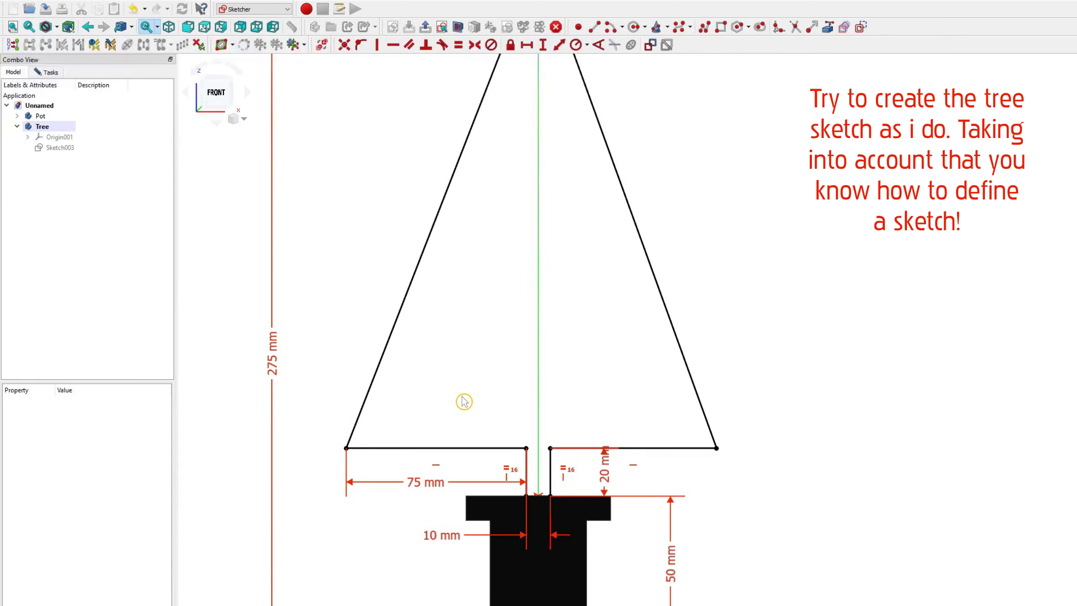
{"action": "scroll", "coordinate": [475, 433], "scroll_direction": "down", "scroll_amount": 2}
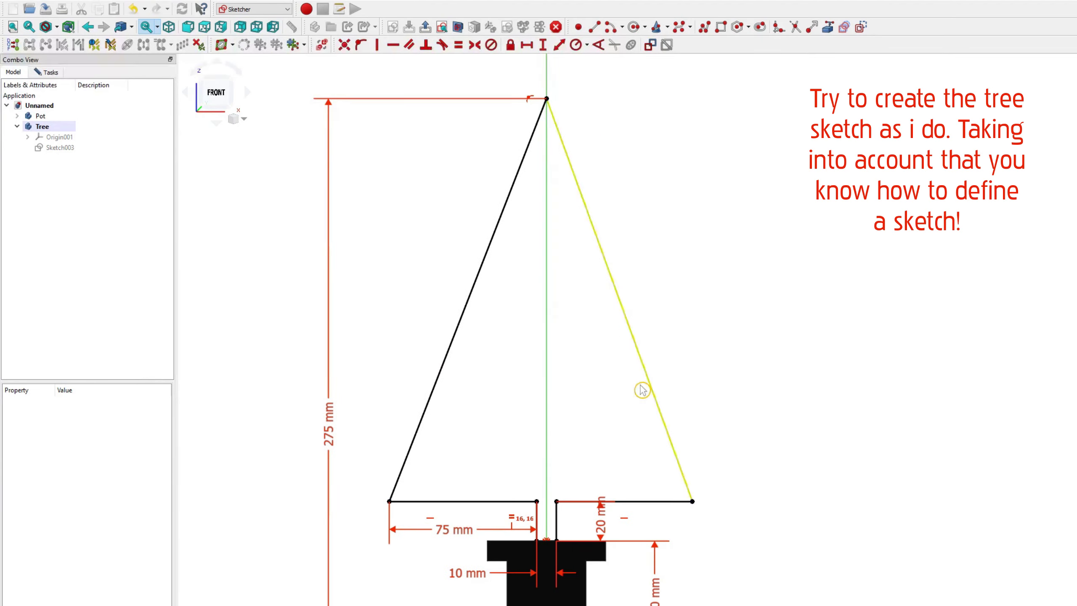
{"action": "left_click_drag", "start_coordinate": [694, 508], "coordinate": [750, 445]}
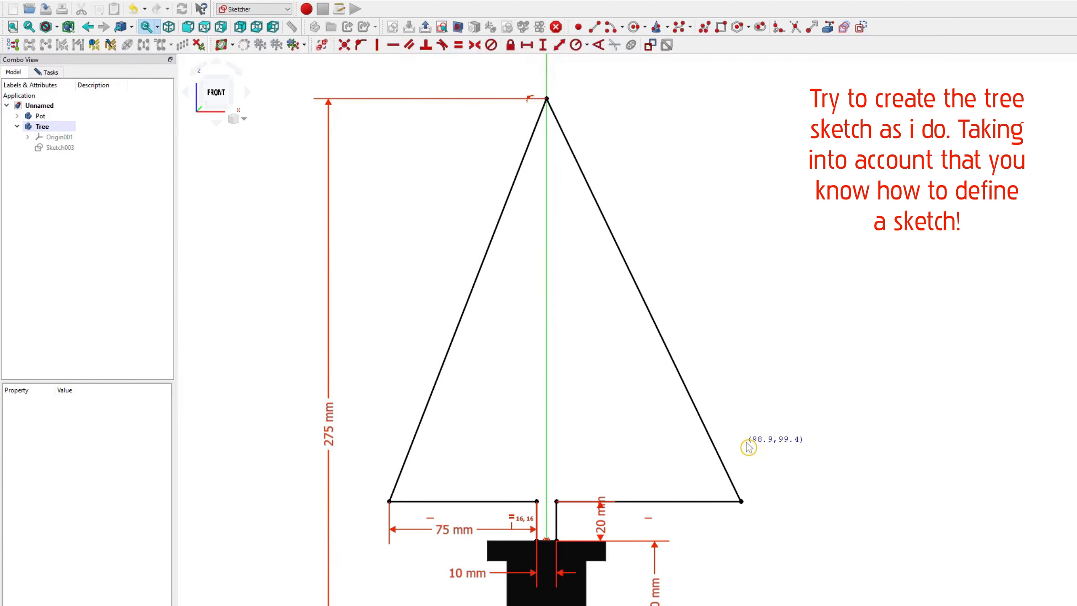
{"action": "left_click", "coordinate": [496, 502]}
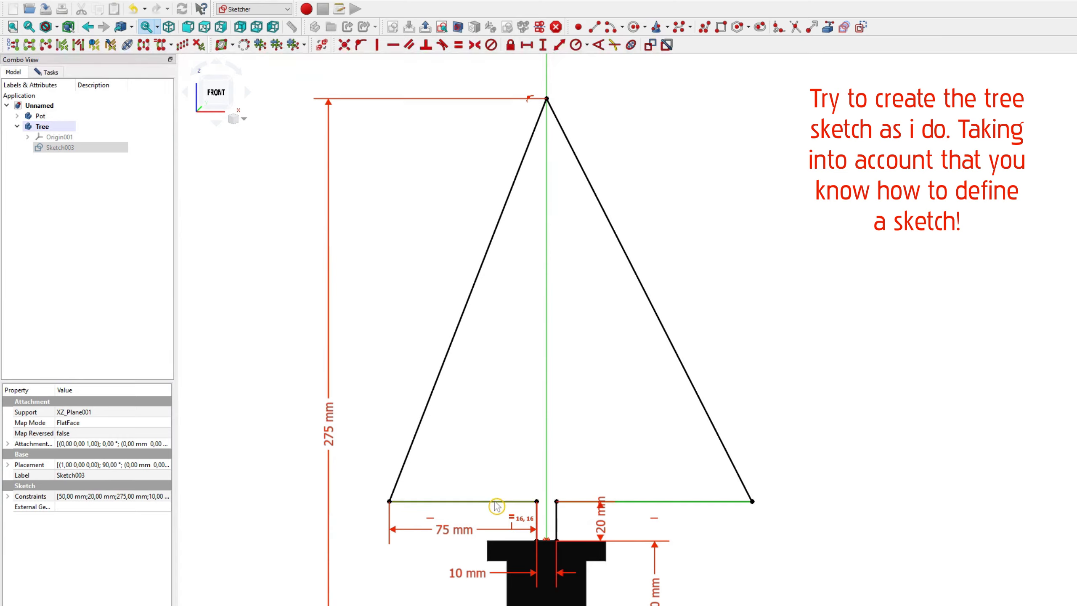
{"action": "left_click", "coordinate": [458, 48]}
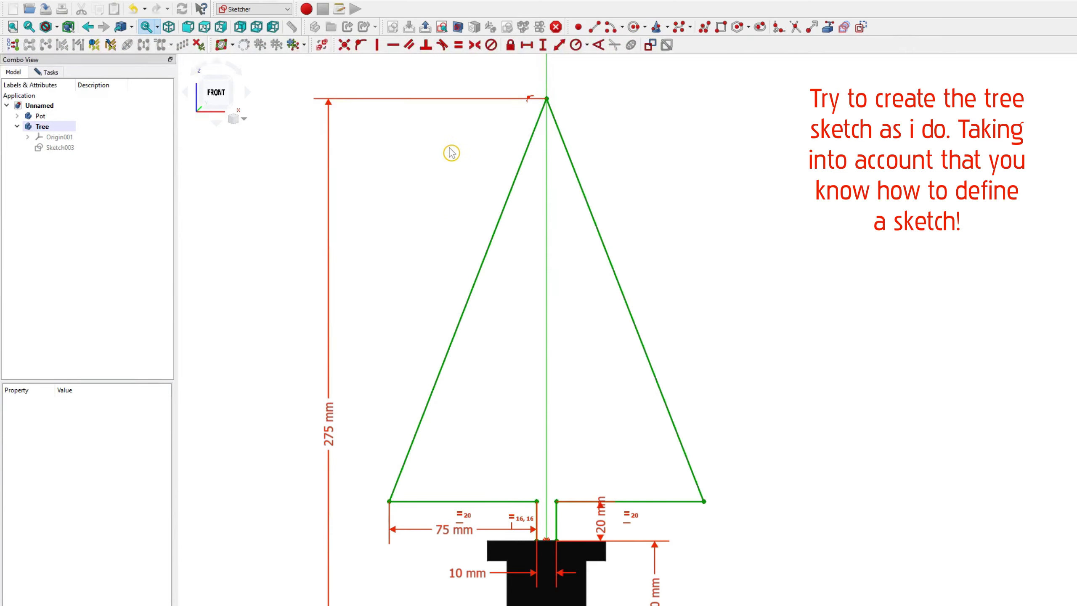
- Draw a closed inner triangle in the tree crown, its top just below the apex
{"action": "left_click", "coordinate": [703, 29]}
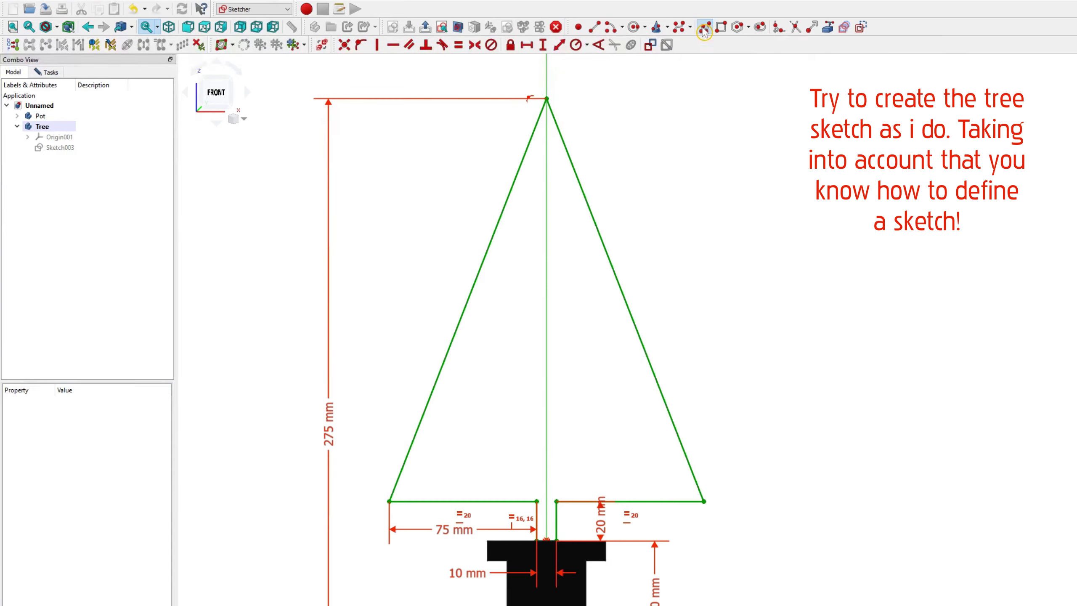
{"action": "left_click", "coordinate": [561, 185]}
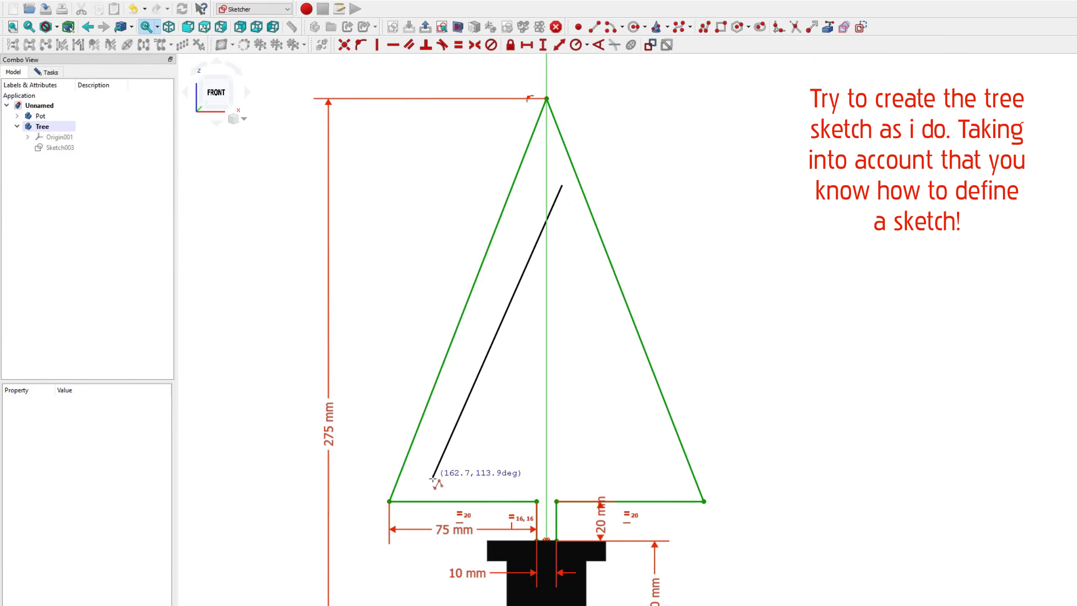
{"action": "left_click", "coordinate": [414, 490]}
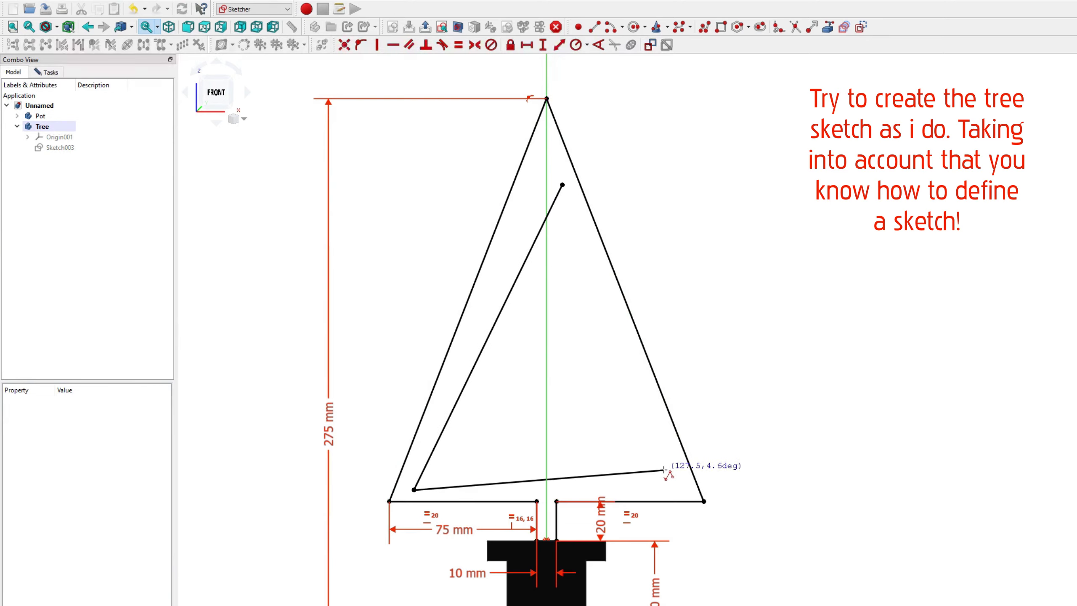
{"action": "left_click", "coordinate": [666, 471]}
{"action": "left_click", "coordinate": [564, 185]}
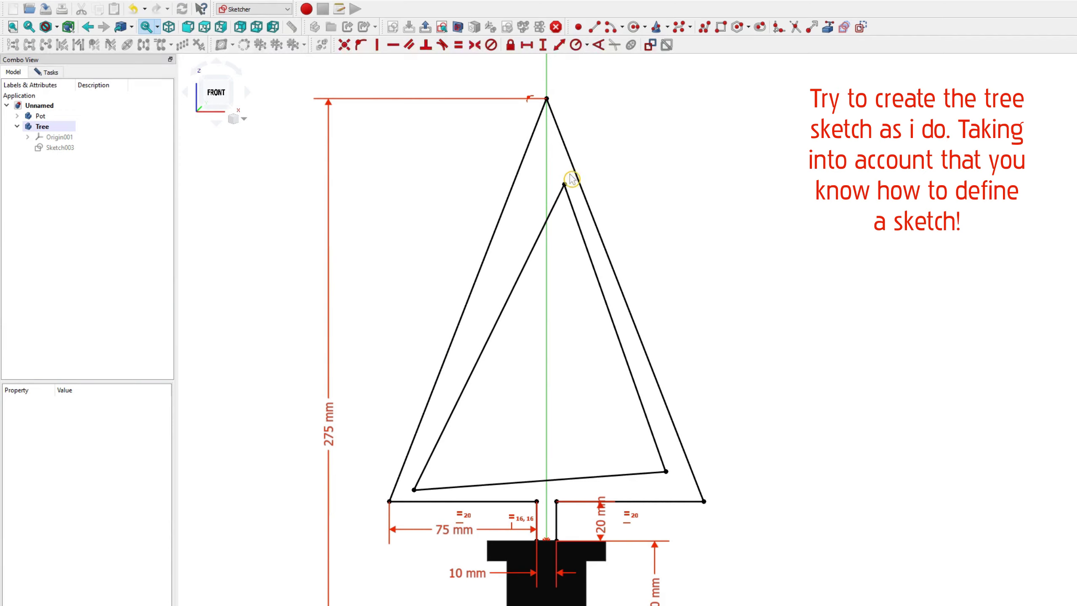
{"action": "left_click", "coordinate": [564, 184]}
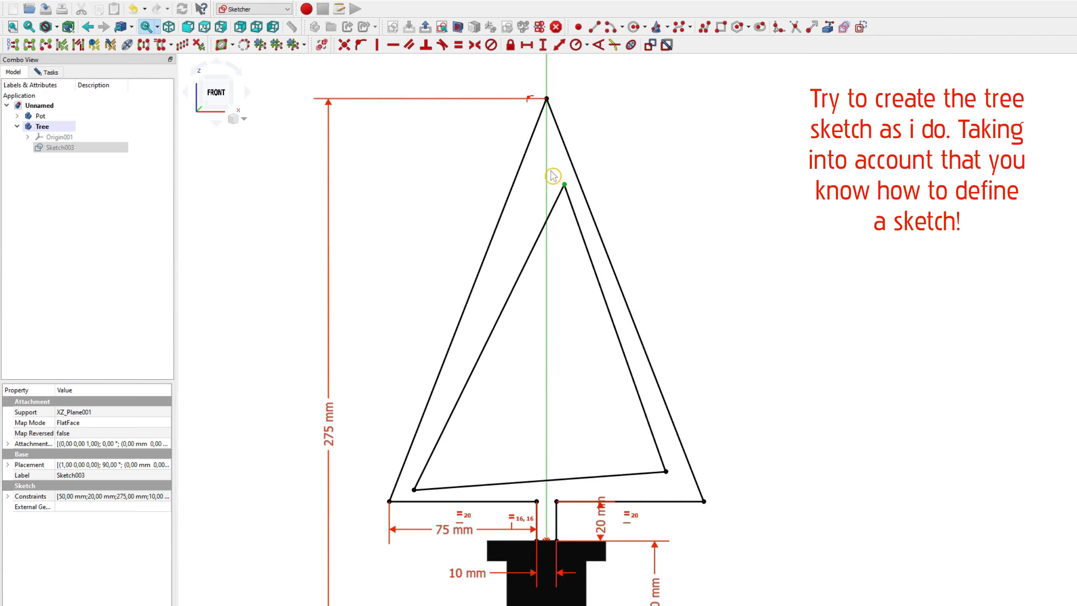
- Constrain the inner apex 5 mm horizontally from the axis and 40 mm below the outer apex
{"action": "left_click", "coordinate": [527, 45]}
{"action": "type", "text": "5"}
{"action": "key", "text": "Return"}
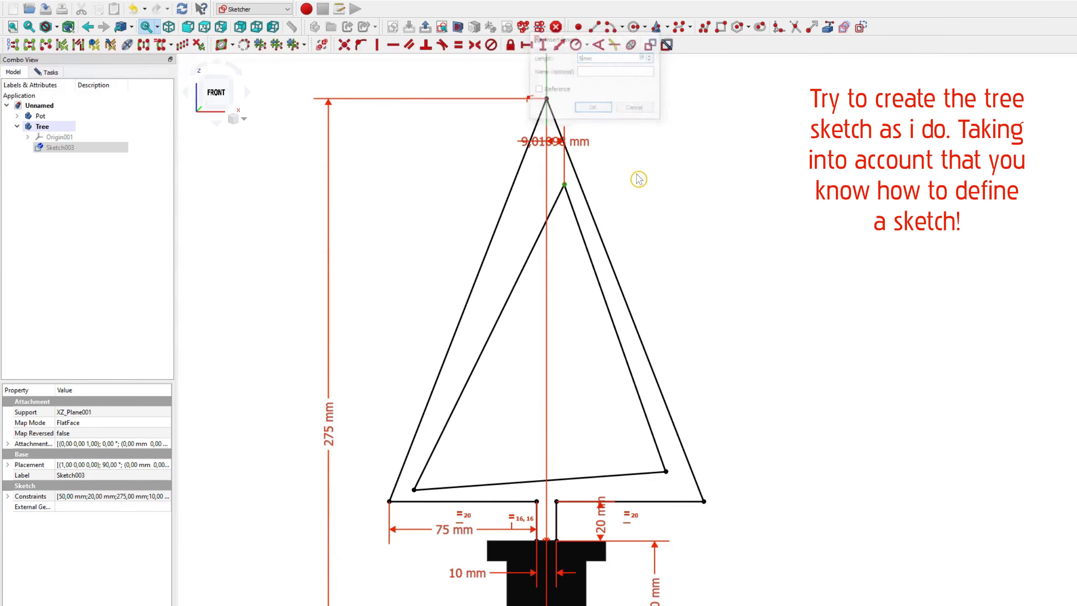
{"action": "left_click_drag", "start_coordinate": [548, 149], "coordinate": [666, 236]}
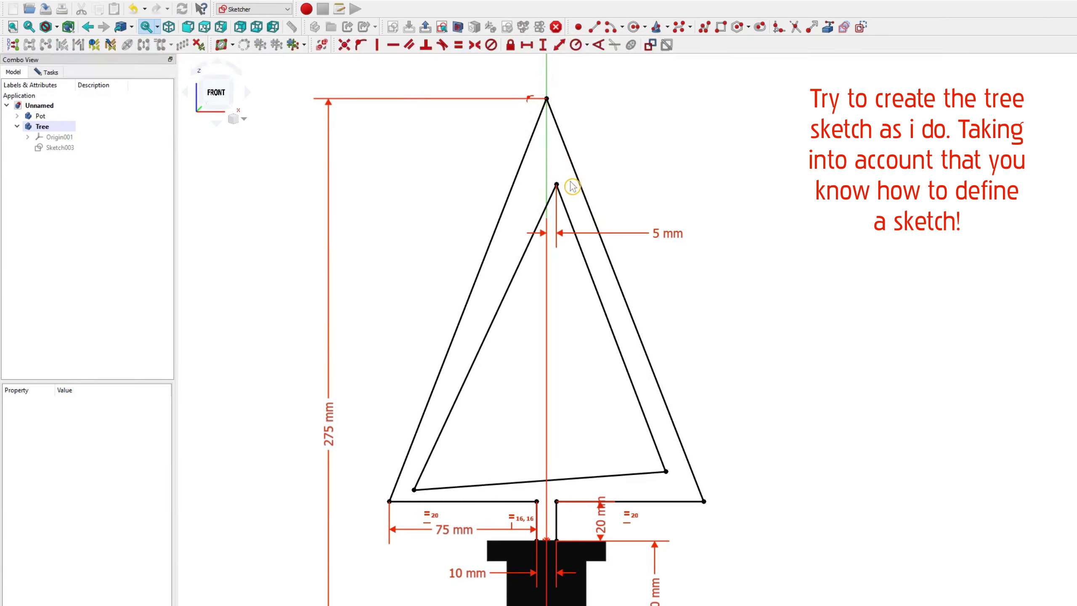
{"action": "left_click", "coordinate": [557, 186]}
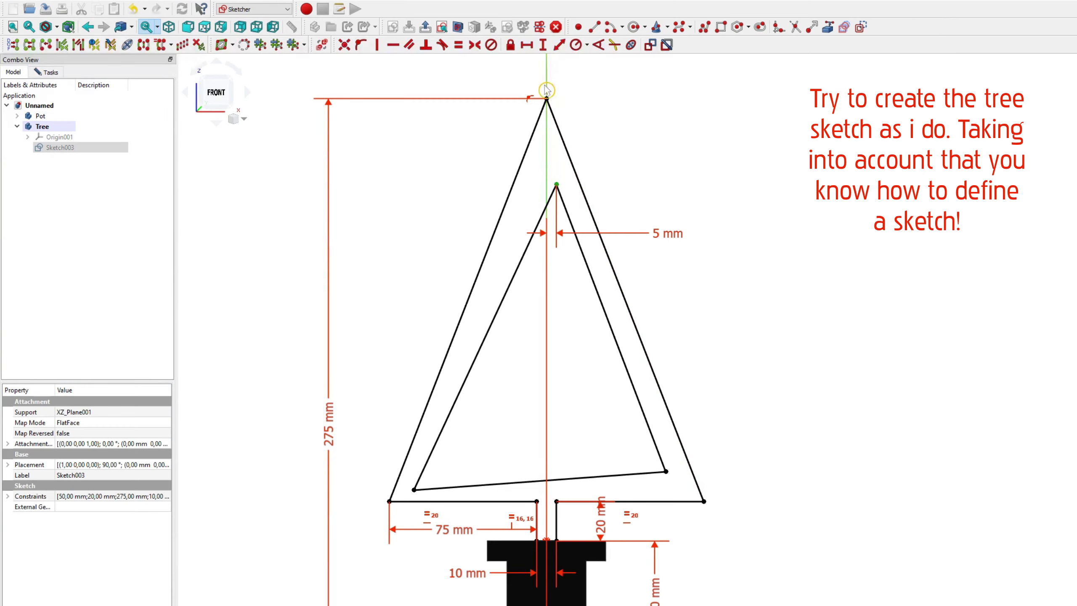
{"action": "left_click", "coordinate": [547, 100]}
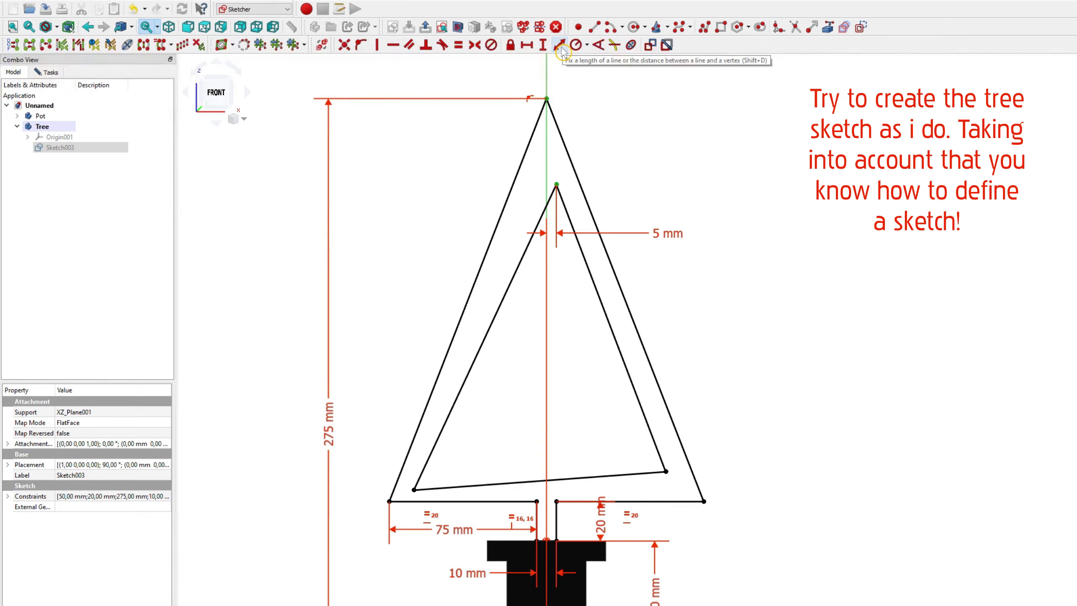
{"action": "left_click", "coordinate": [560, 45]}
{"action": "left_click_drag", "start_coordinate": [599, 55], "coordinate": [636, 100]}
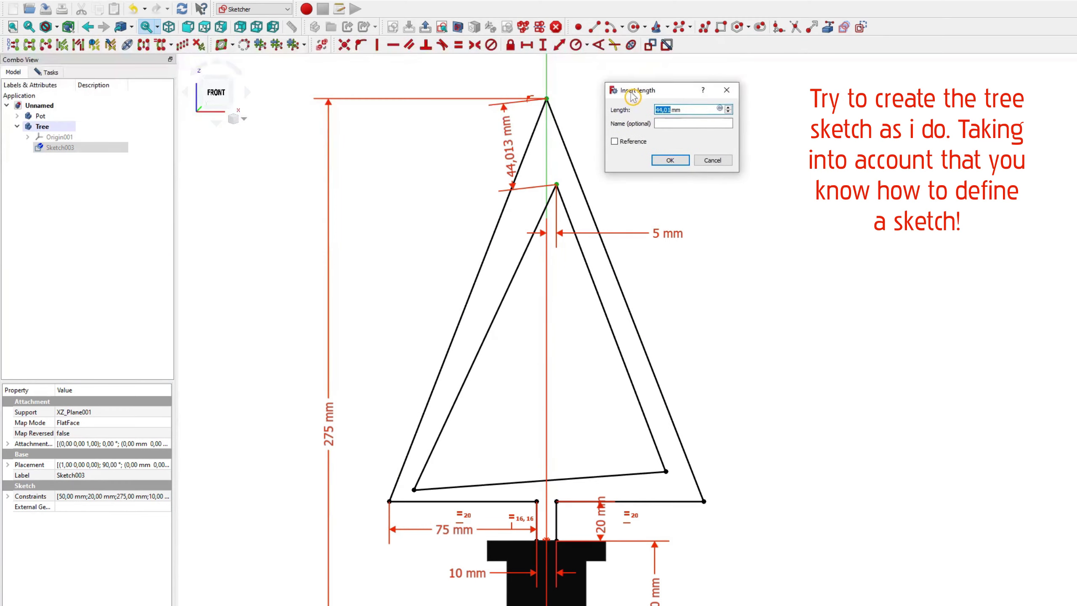
{"action": "key", "text": "Return"}
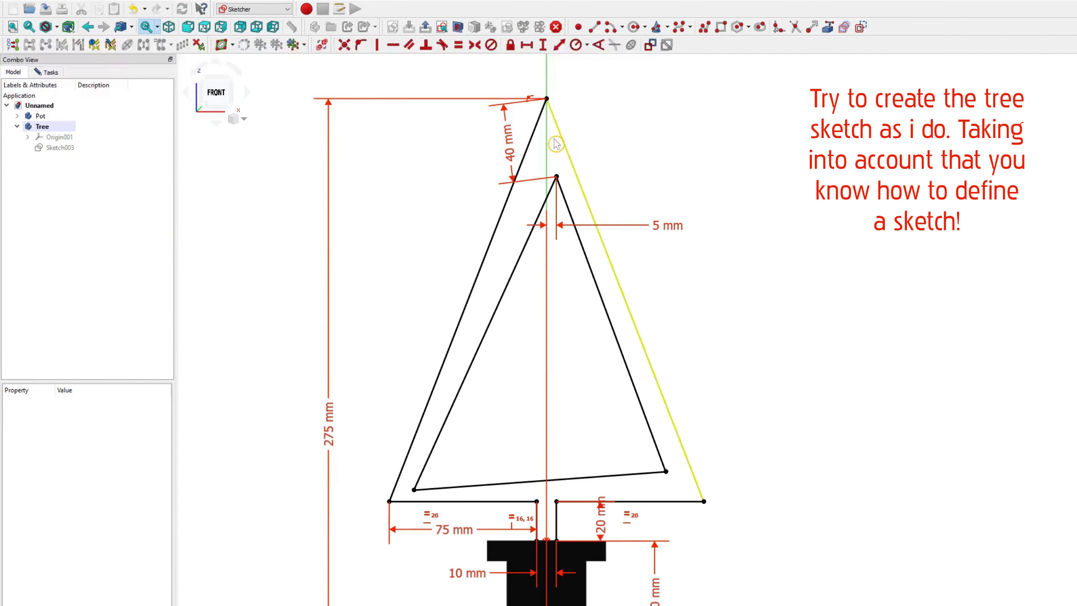
- Constrain the inner lower-right vertex 18 mm from the outer right edge and 27 mm from the outer corner
{"action": "left_click", "coordinate": [666, 472]}
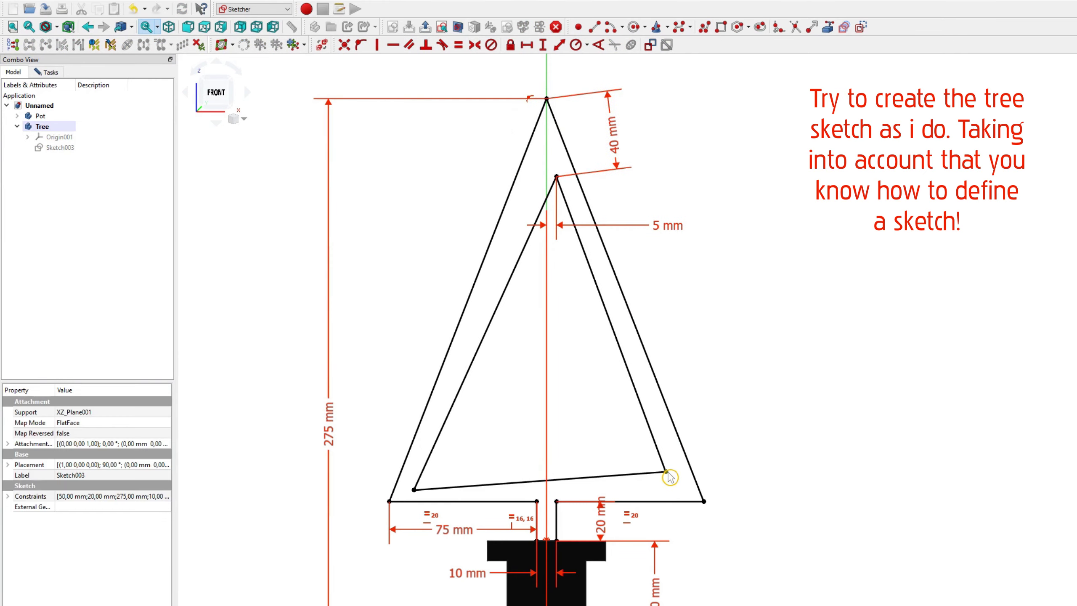
{"action": "left_click", "coordinate": [682, 446]}
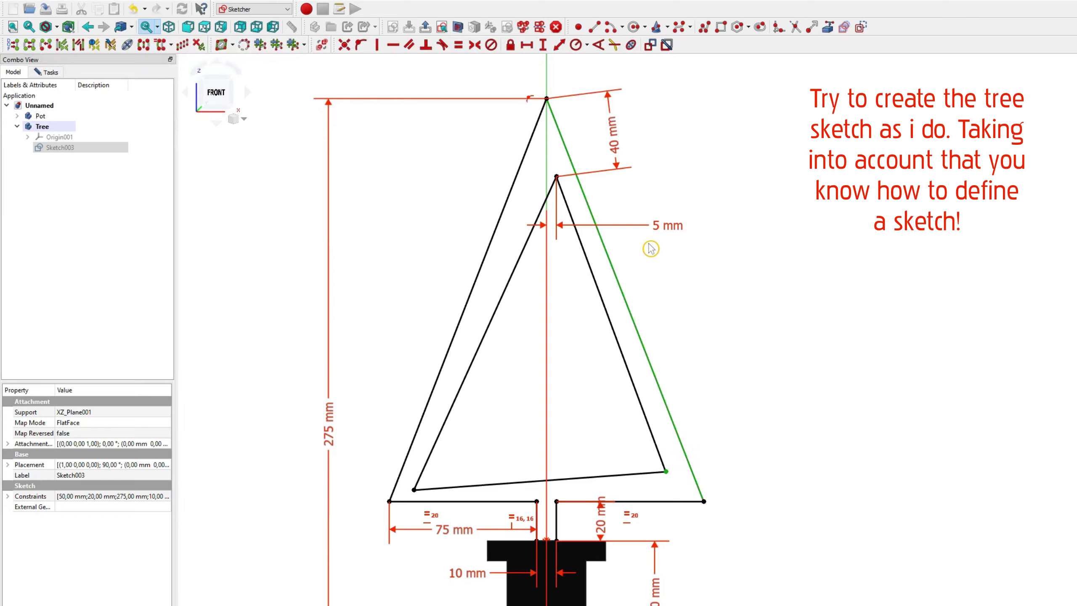
{"action": "left_click", "coordinate": [559, 45]}
{"action": "type", "text": "18"}
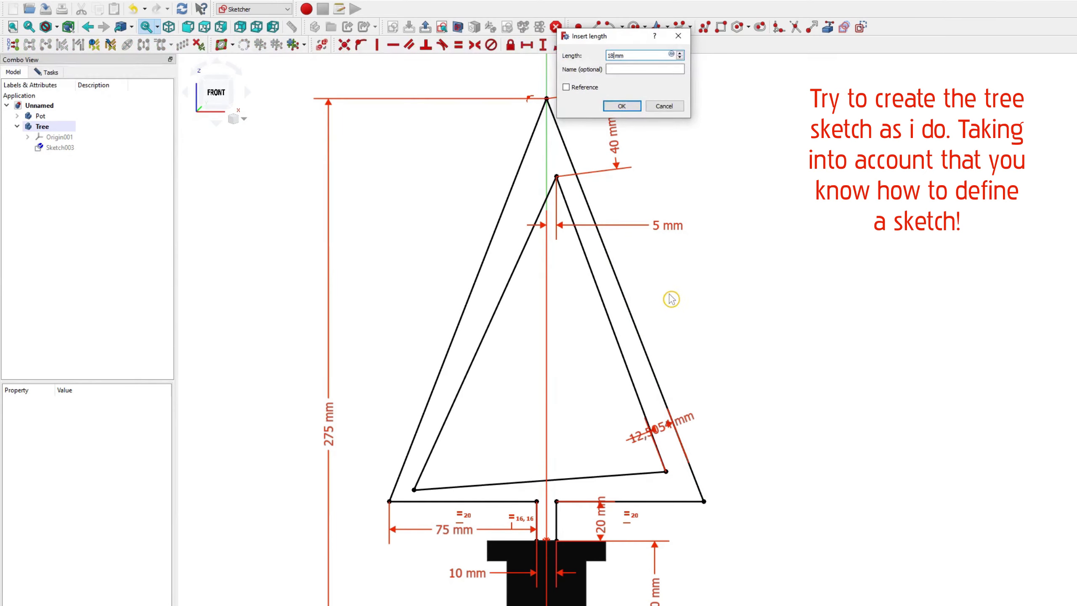
{"action": "key", "text": "Return"}
{"action": "left_click_drag", "start_coordinate": [657, 431], "coordinate": [733, 407]}
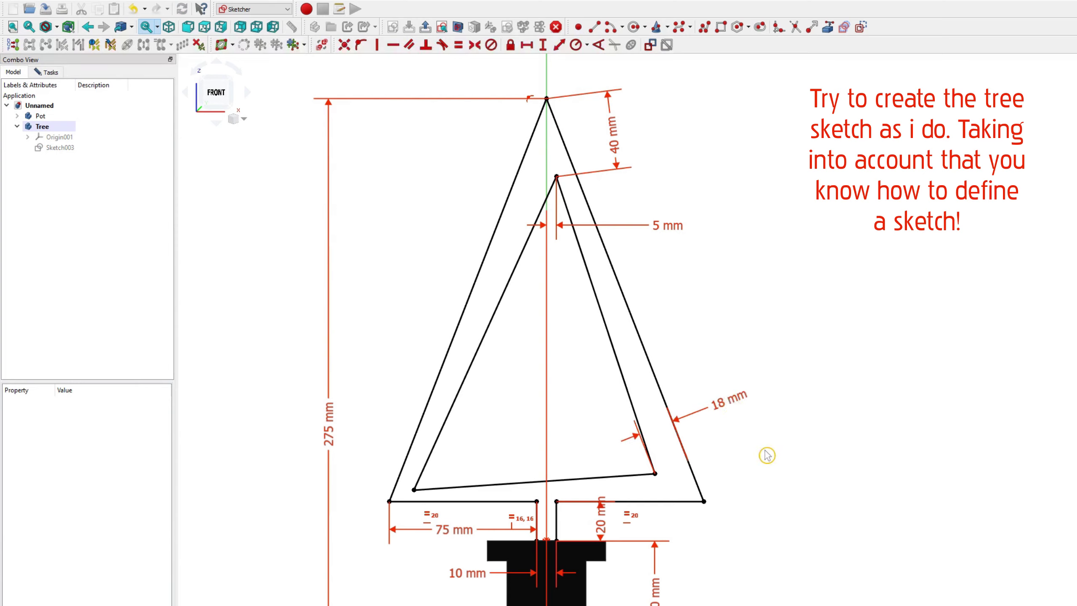
{"action": "left_click", "coordinate": [704, 502]}
{"action": "left_click", "coordinate": [656, 473]}
{"action": "left_click", "coordinate": [559, 45]}
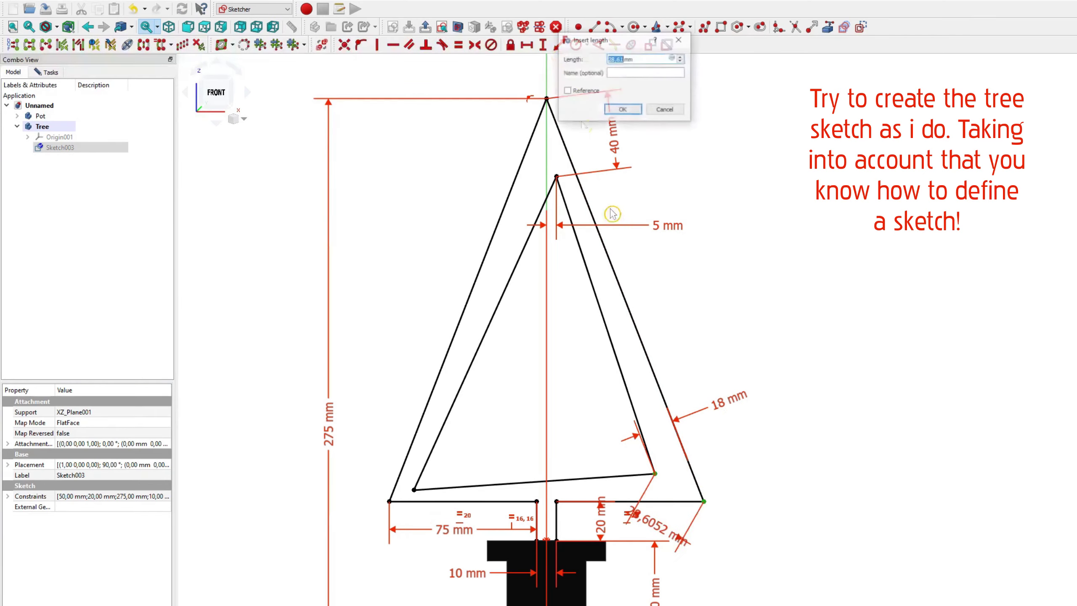
{"action": "type", "text": "27"}
{"action": "key", "text": "Return"}
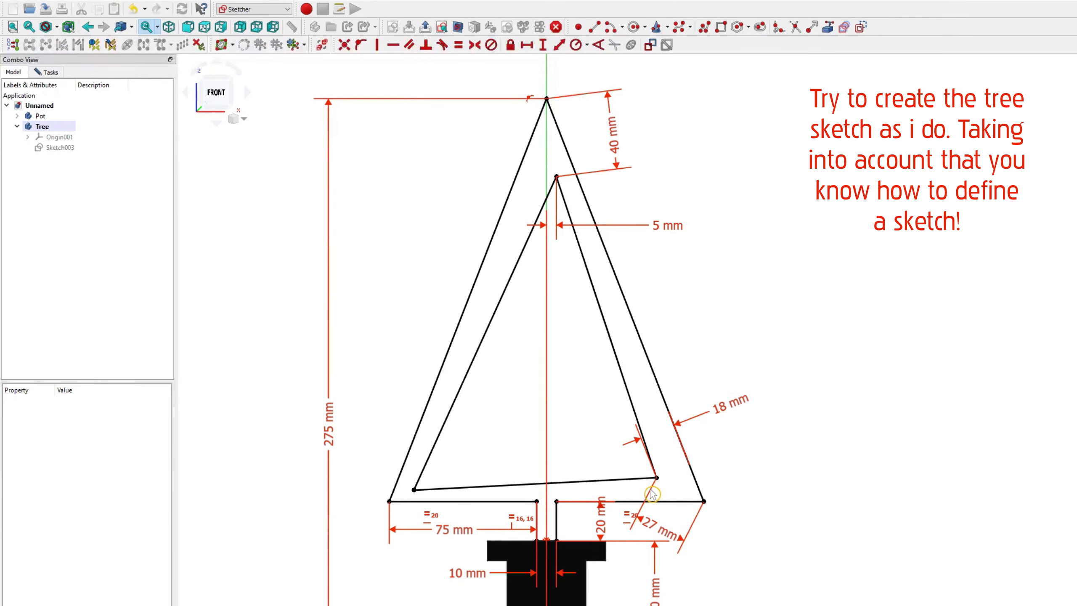
- Constrain the inner lower-left vertex 10 mm from the outer left edge and 15 mm from its corner
{"action": "left_click", "coordinate": [415, 490]}
{"action": "left_click", "coordinate": [404, 466]}
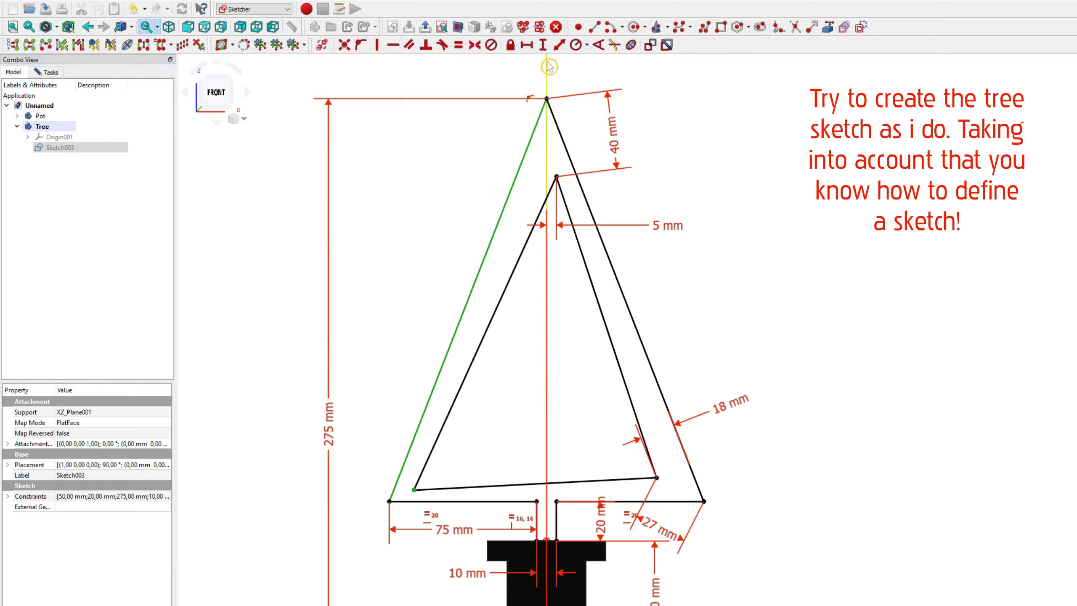
{"action": "left_click", "coordinate": [559, 45]}
{"action": "type", "text": "0"}
{"action": "key", "text": "Return"}
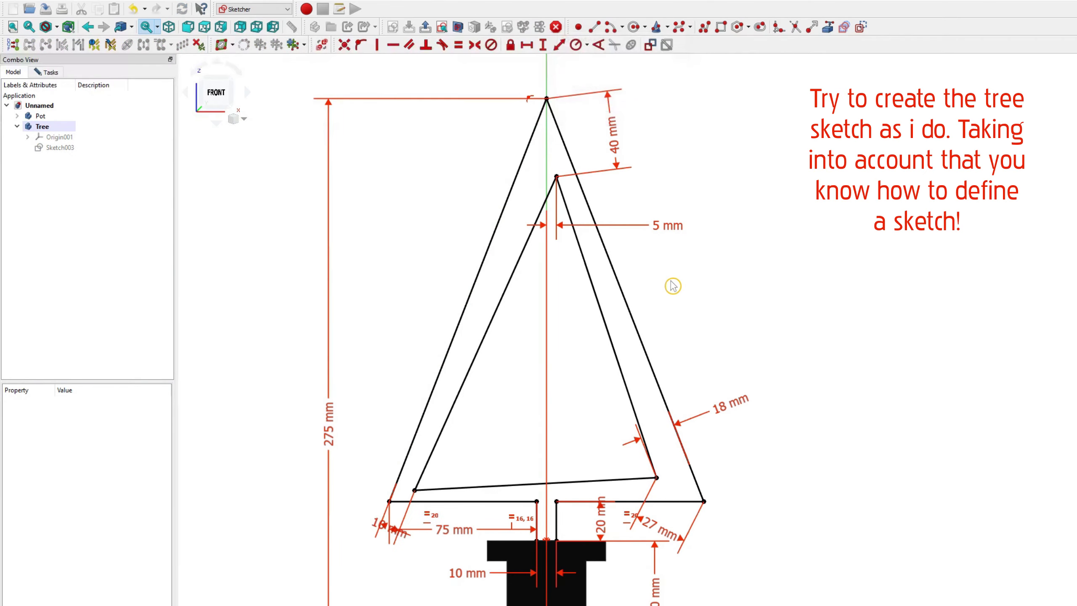
{"action": "left_click_drag", "start_coordinate": [390, 529], "coordinate": [383, 415]}
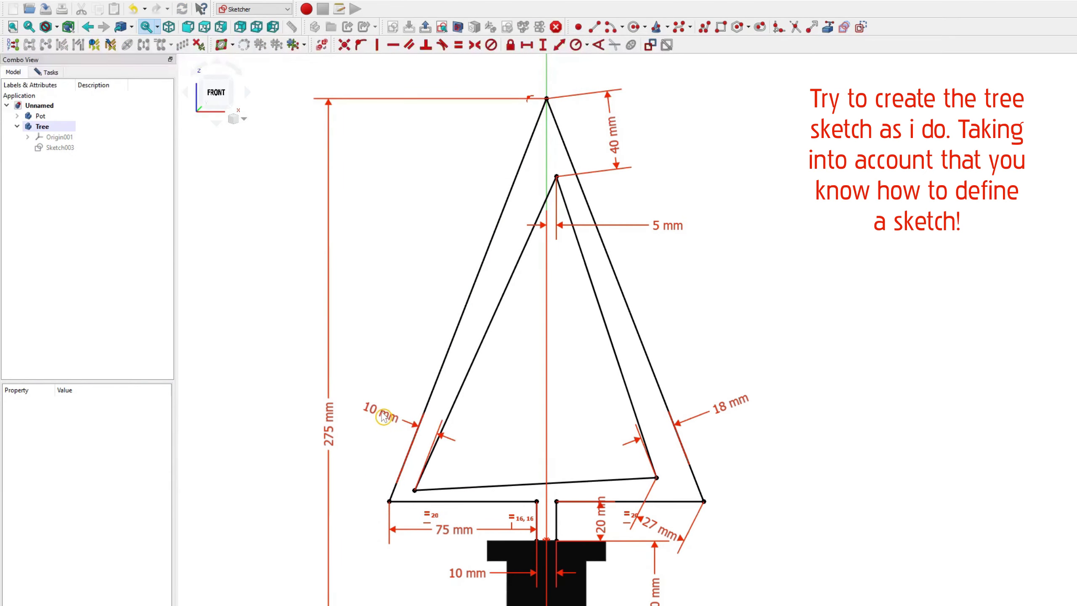
{"action": "left_click", "coordinate": [416, 491]}
{"action": "left_click", "coordinate": [389, 501]}
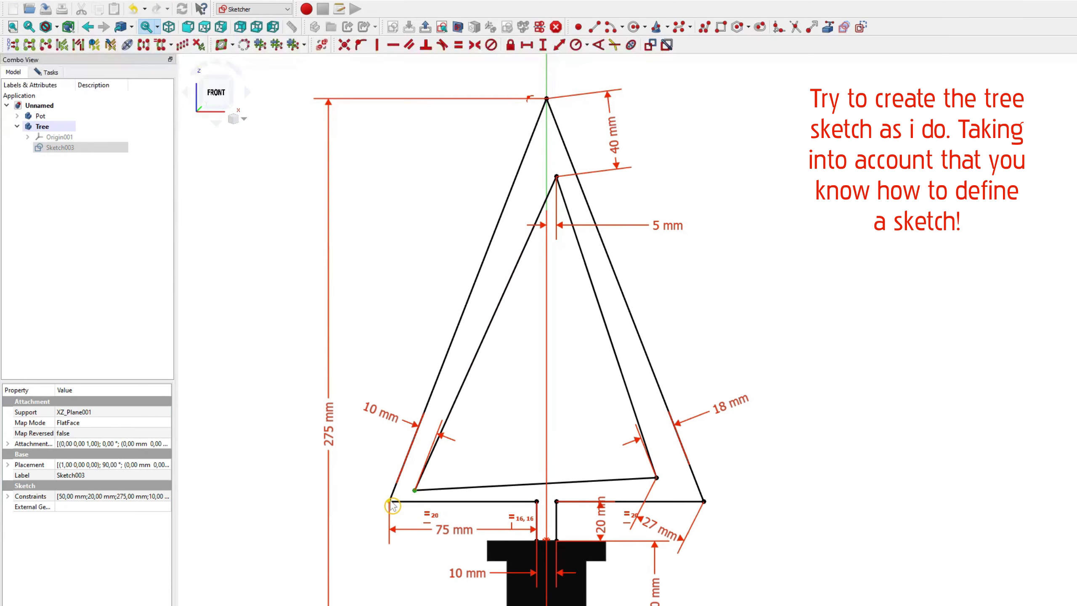
{"action": "left_click", "coordinate": [560, 45]}
{"action": "type", "text": "5"}
{"action": "key", "text": "Return"}
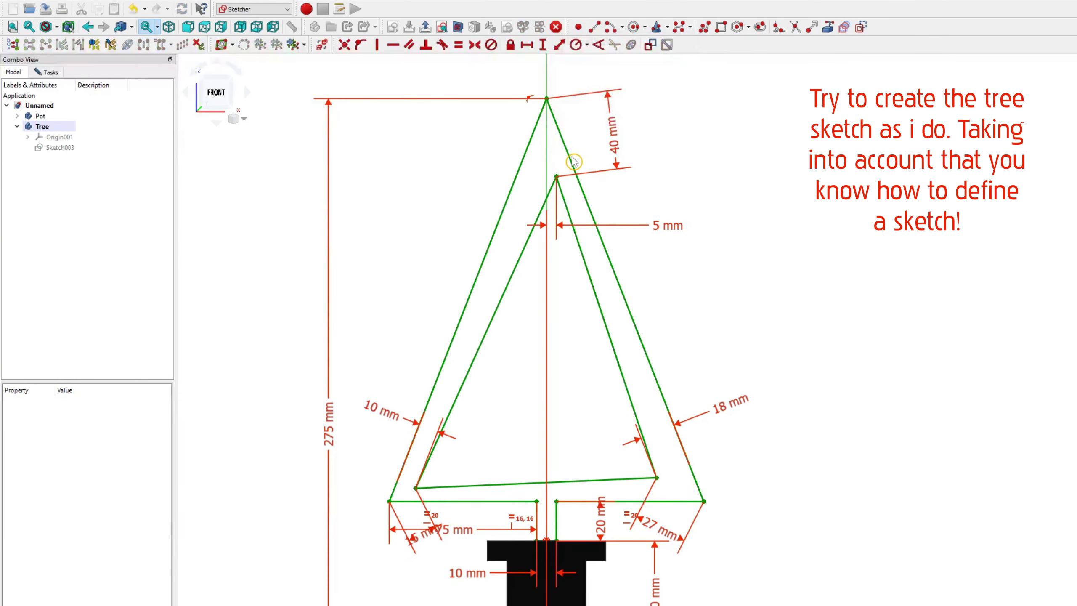
{"action": "left_click_drag", "start_coordinate": [421, 536], "coordinate": [365, 573]}
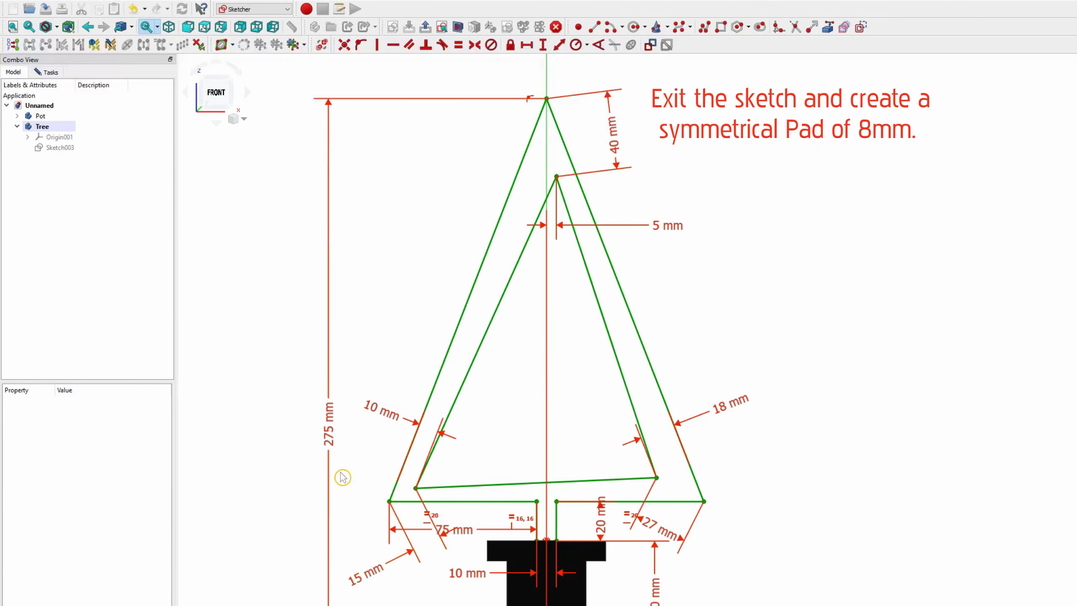
- Pad Sketch003 8 mm symmetric to plane into the green tree frame and orbit to view it
{"action": "left_click", "coordinate": [425, 29]}
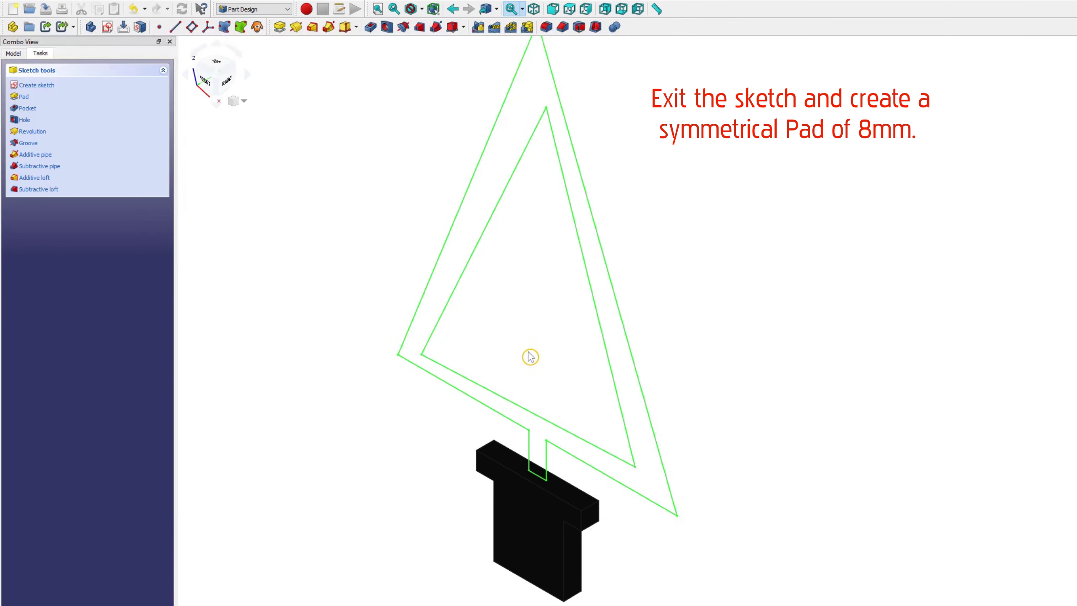
{"action": "left_click", "coordinate": [22, 98]}
{"action": "type", "text": "8"}
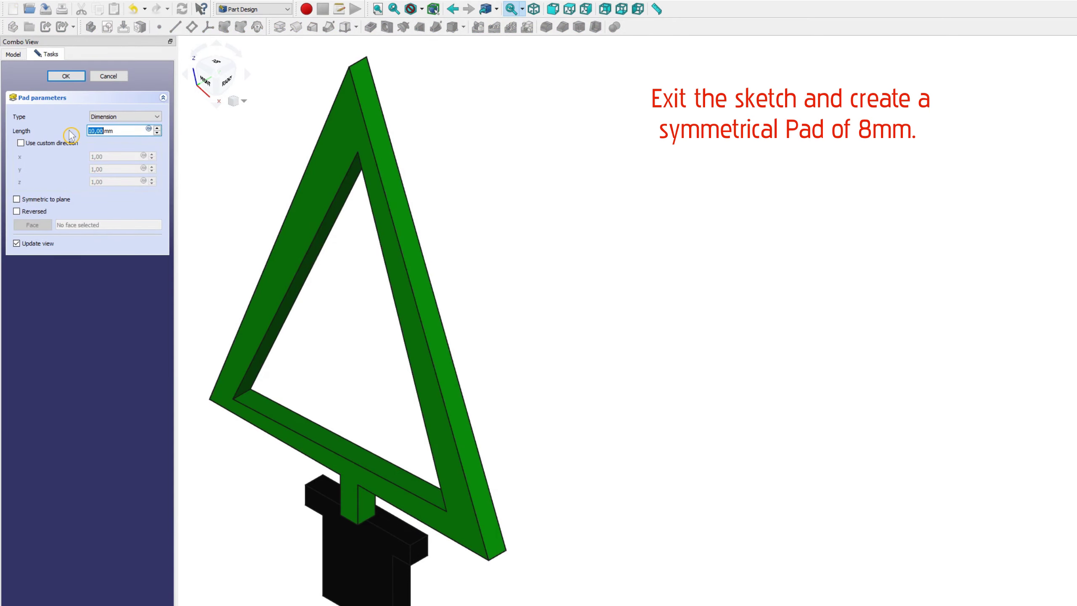
{"action": "left_click", "coordinate": [18, 200]}
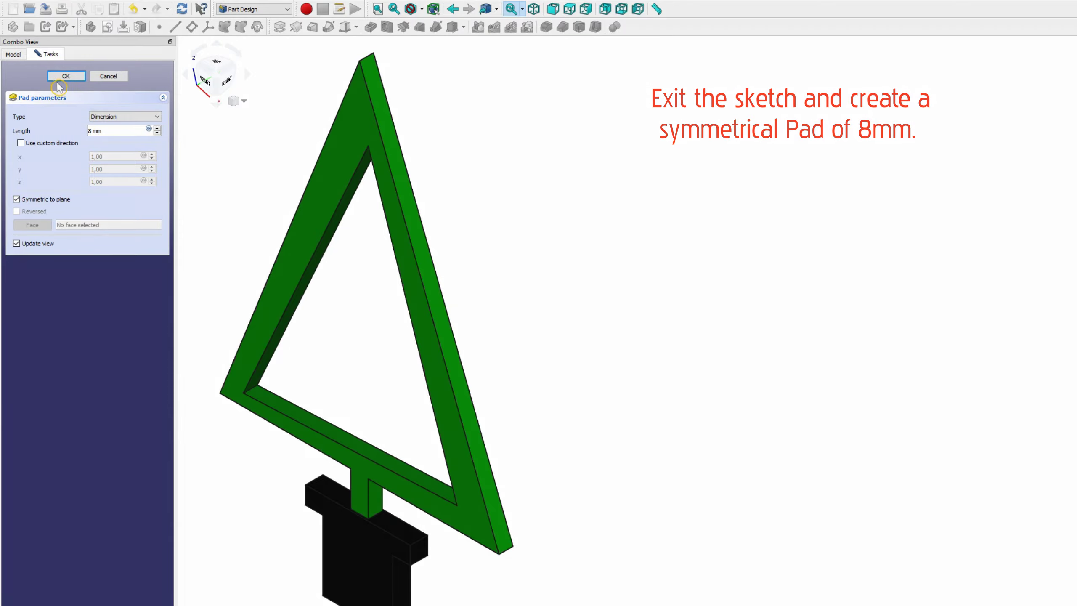
{"action": "left_click", "coordinate": [66, 76]}
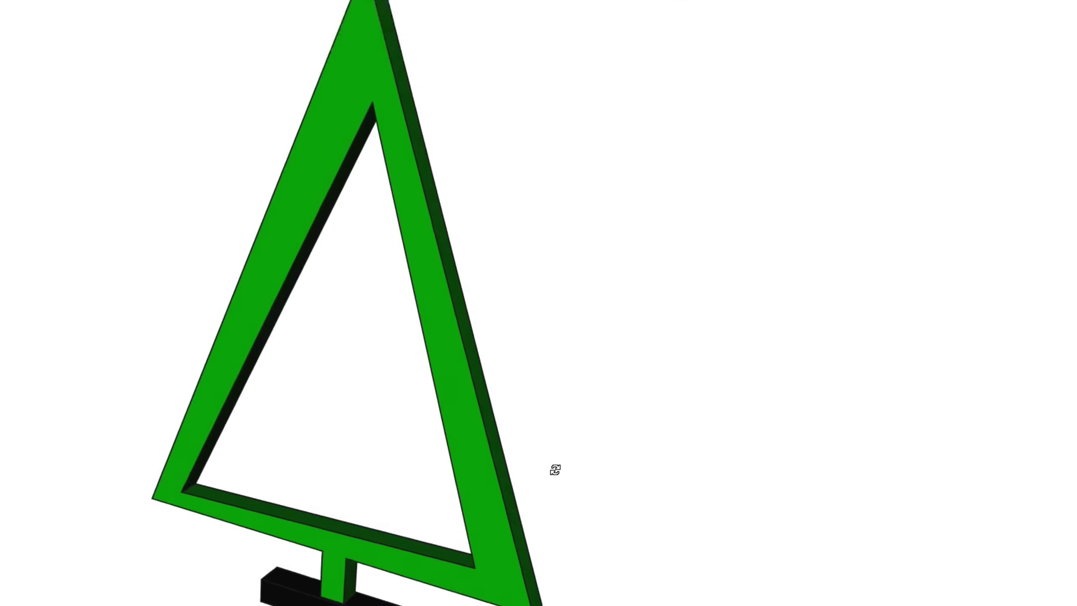
{"action": "mouse_move", "coordinate": [556, 469]}
{"action": "middle_mouse_down"}
{"action": "mouse_move", "coordinate": [644, 469]}
{"action": "mouse_move", "coordinate": [1003, 209]}
{"action": "mouse_move", "coordinate": [940, 248]}
{"action": "mouse_move", "coordinate": [916, 280]}
{"action": "mouse_move", "coordinate": [847, 472]}
{"action": "middle_mouse_up"}
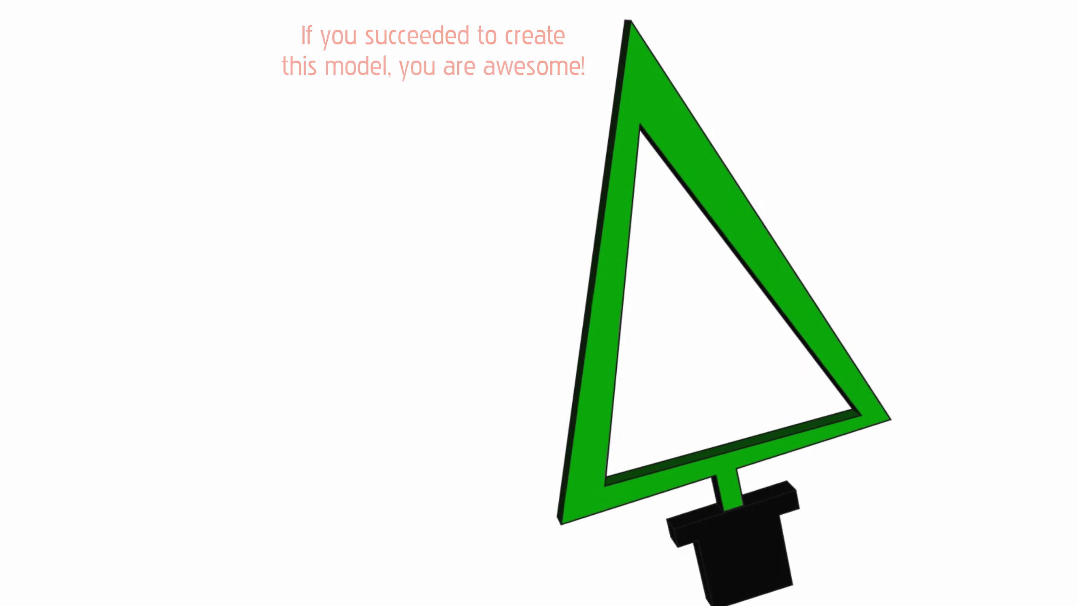